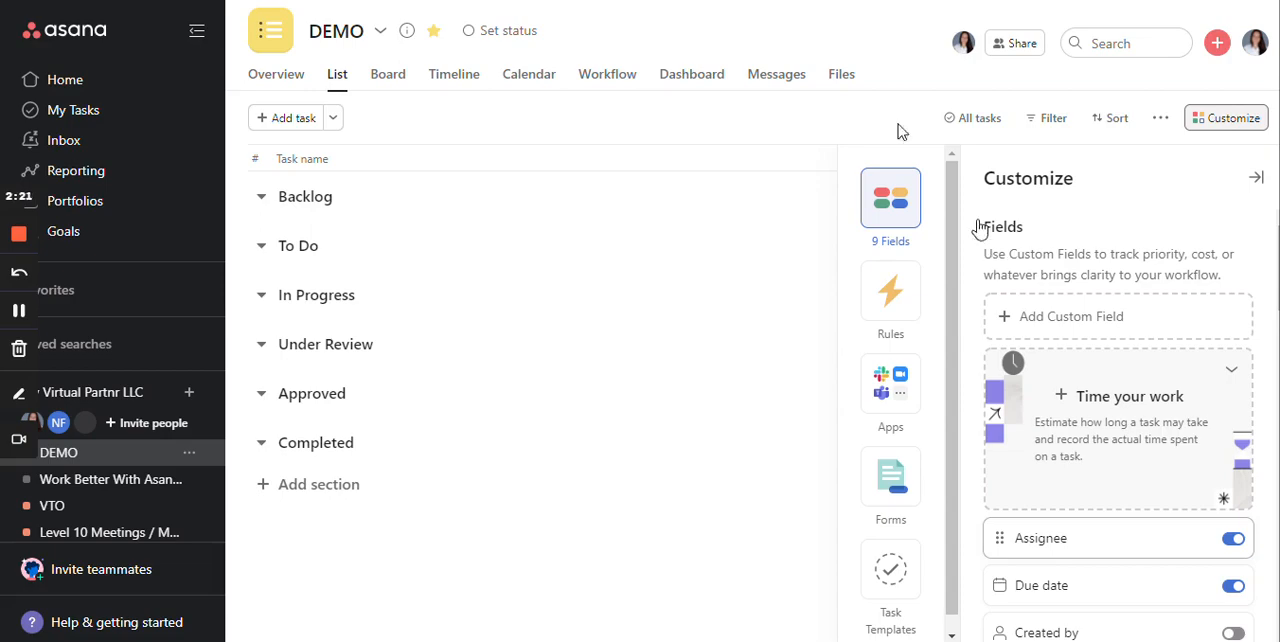
- Add a task named "Task" to the Backlog section and check the time tracking option in its details
left_click(350, 200)
type("Task")
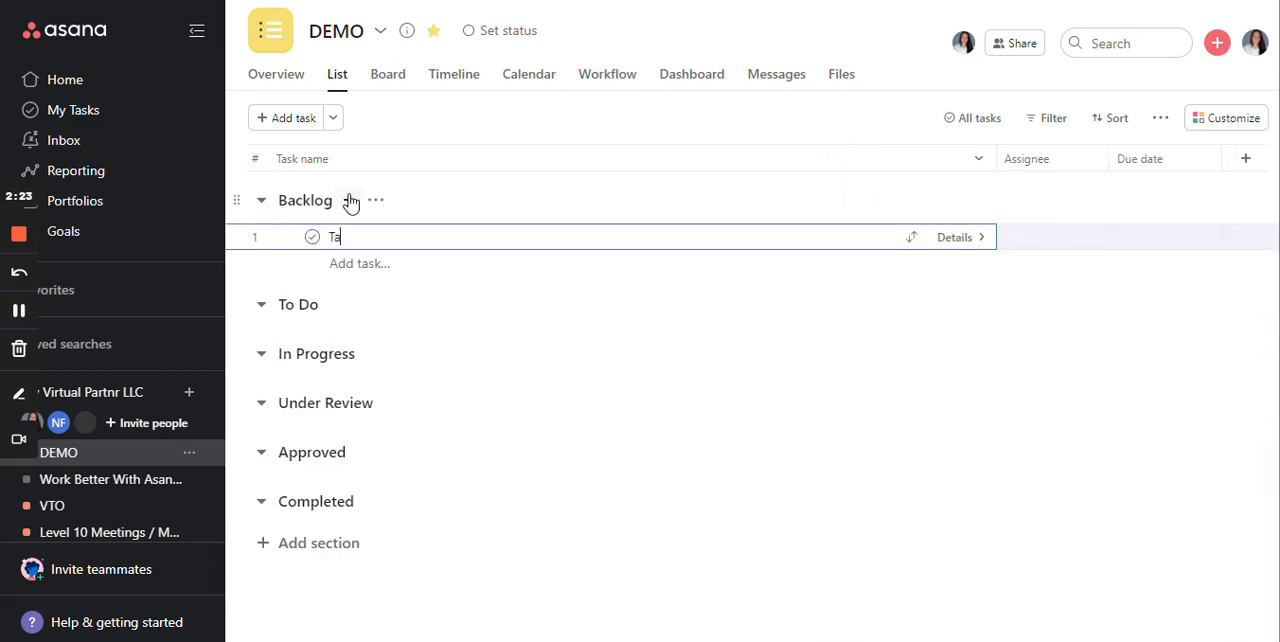
left_click(962, 242)
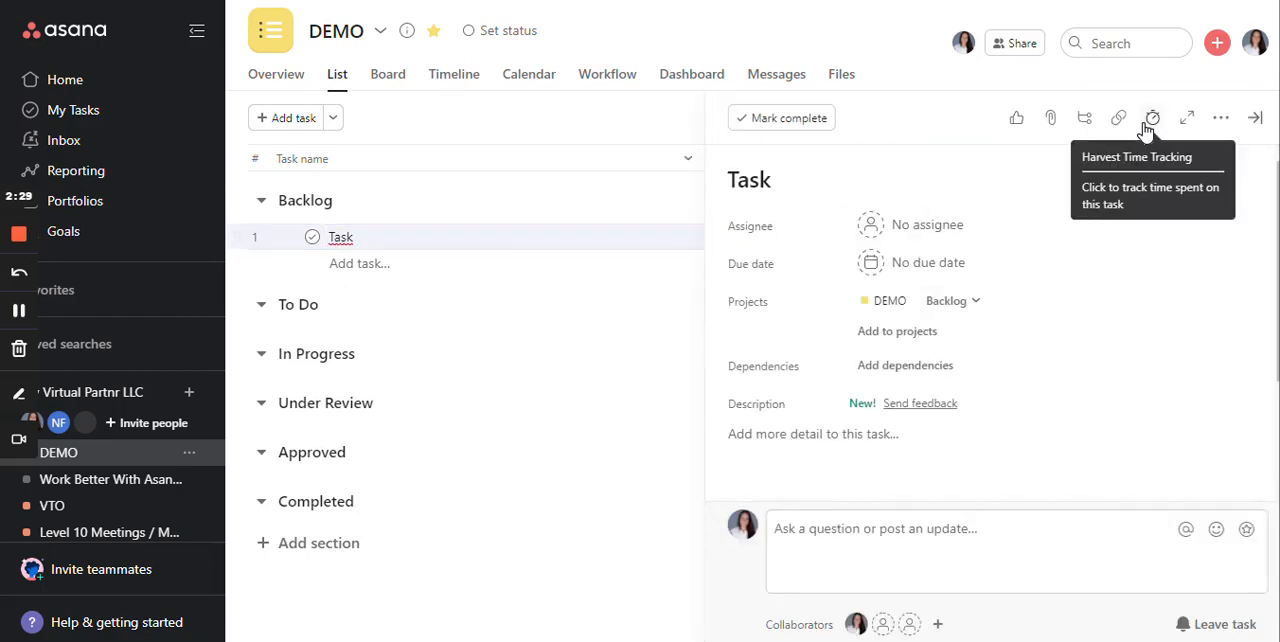
left_click(1255, 119)
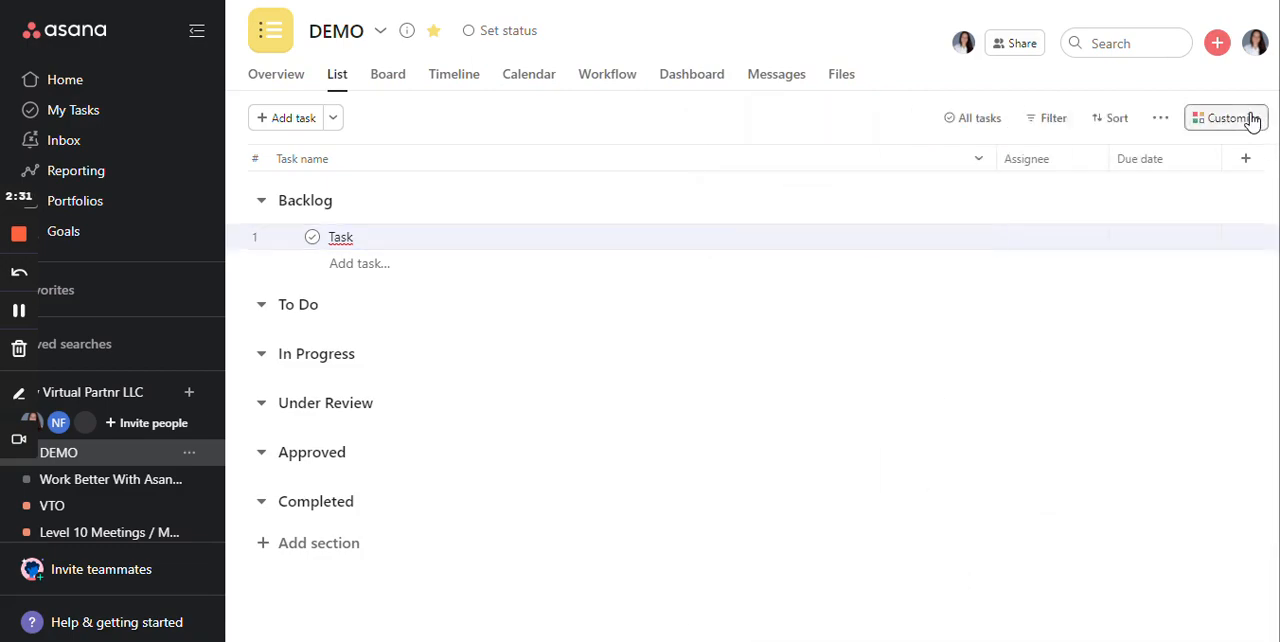
- Start a new custom field of type Number, formatted with the custom label "hr."
left_click(1252, 119)
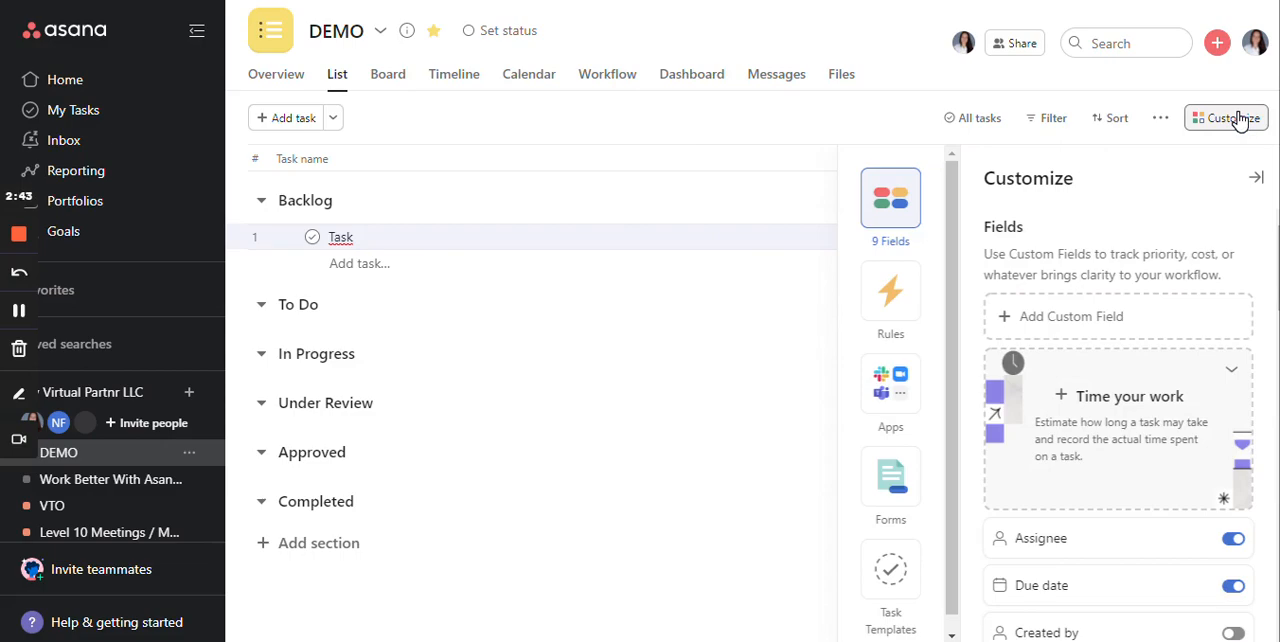
scroll(1194, 480, "down", 2)
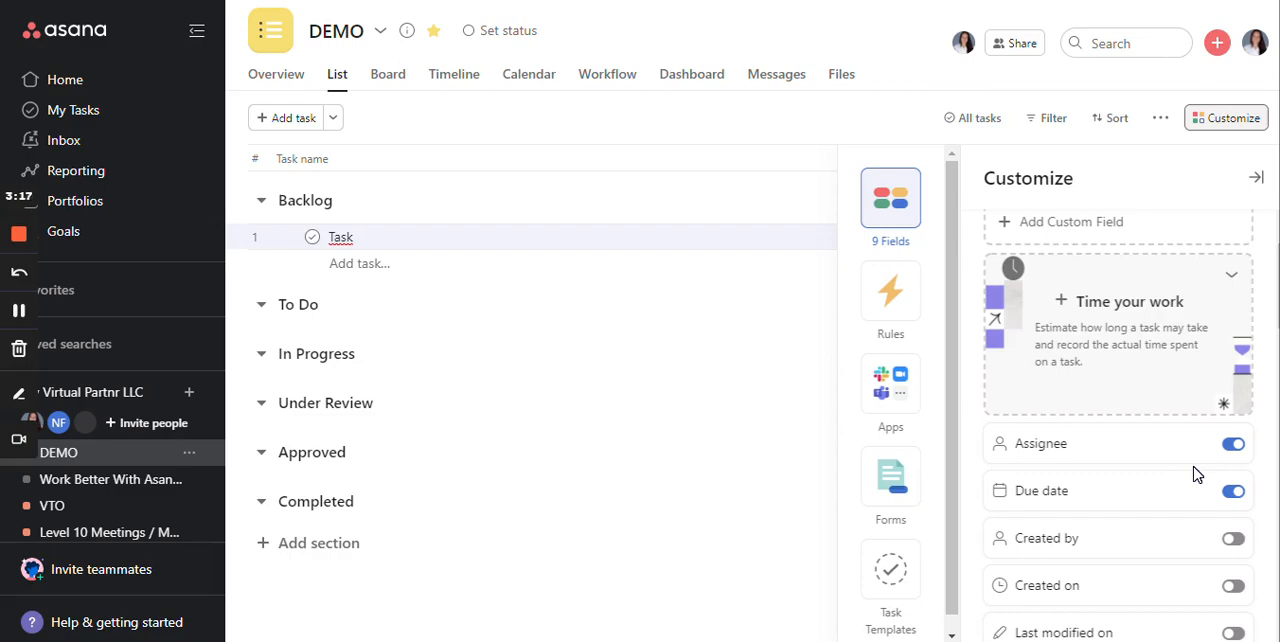
left_click(1121, 229)
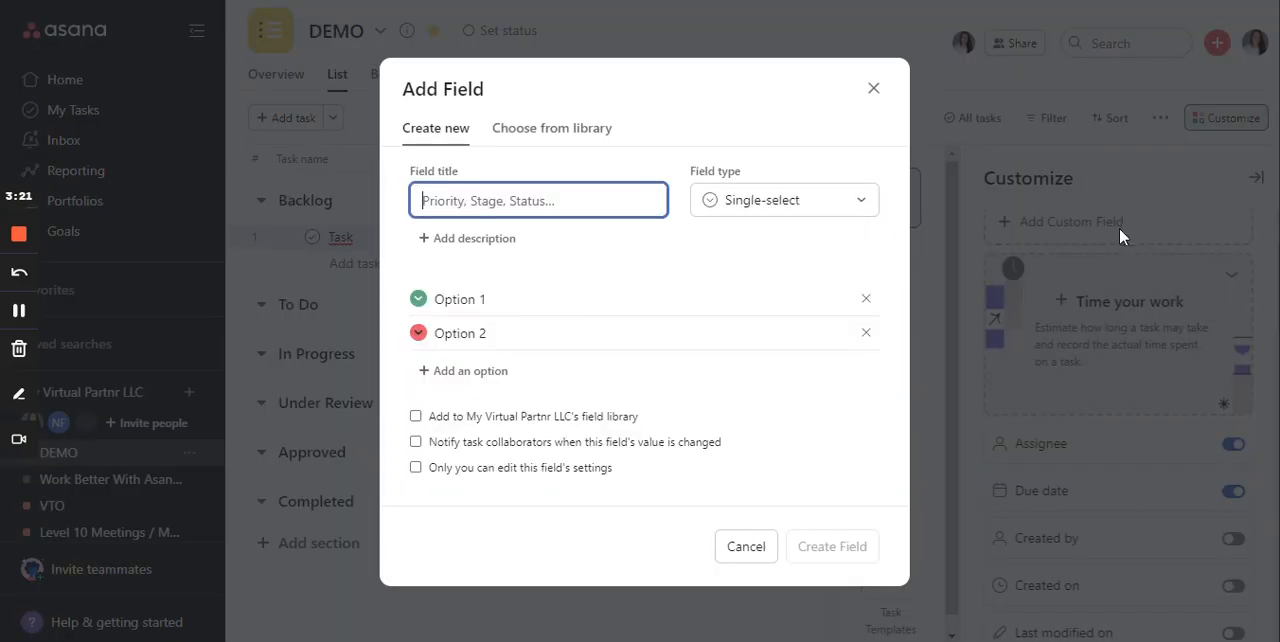
left_click(740, 207)
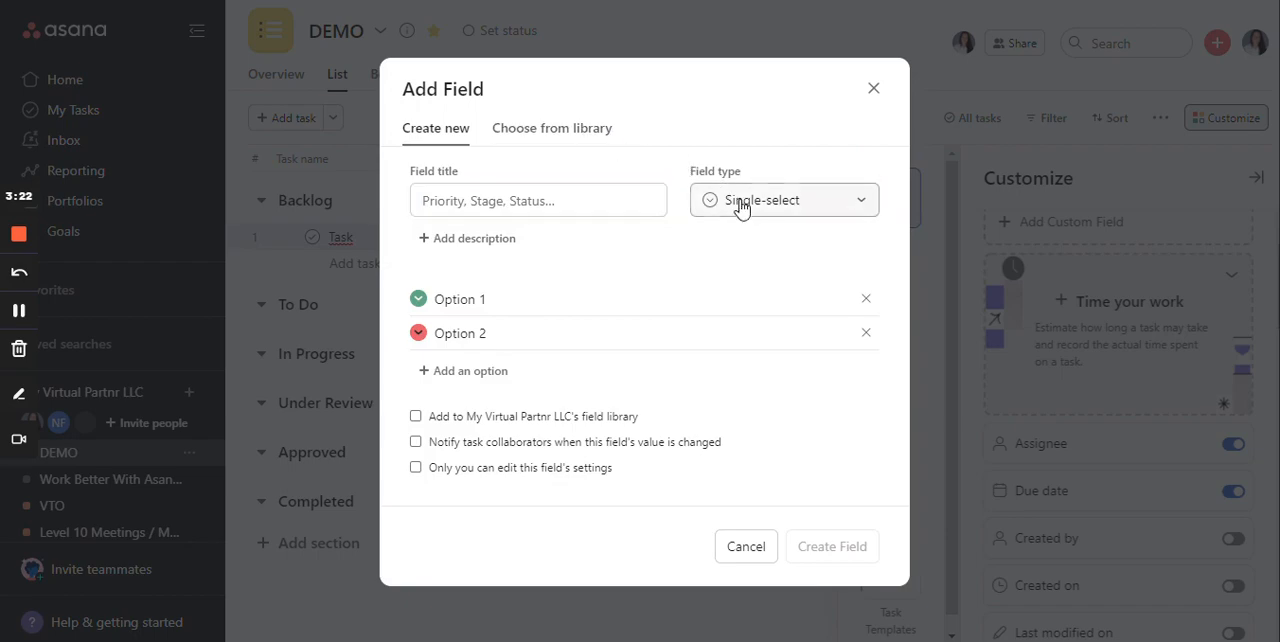
left_click(752, 410)
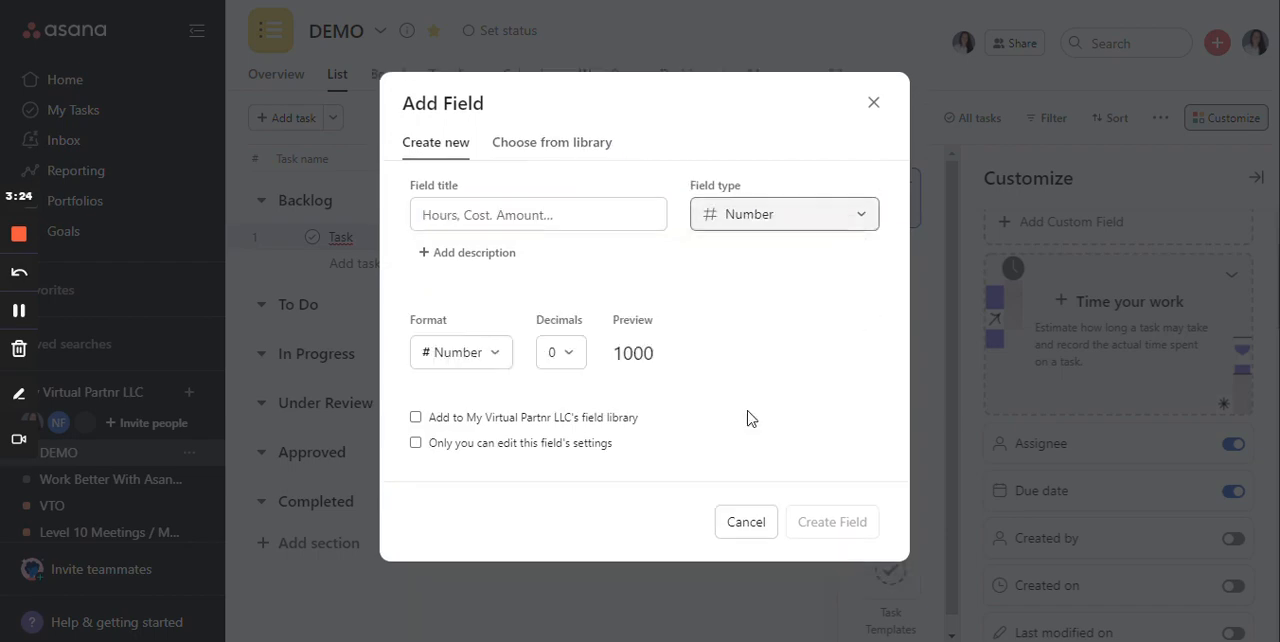
left_click(467, 355)
scroll(509, 274, "down", 3)
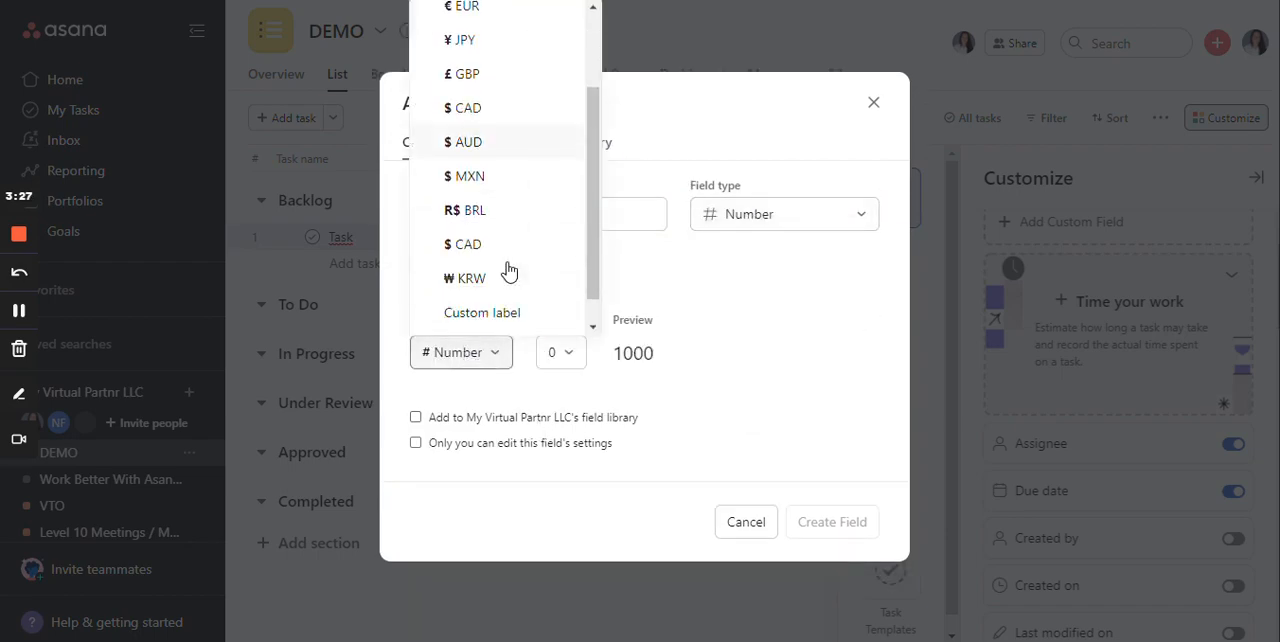
left_click(516, 284)
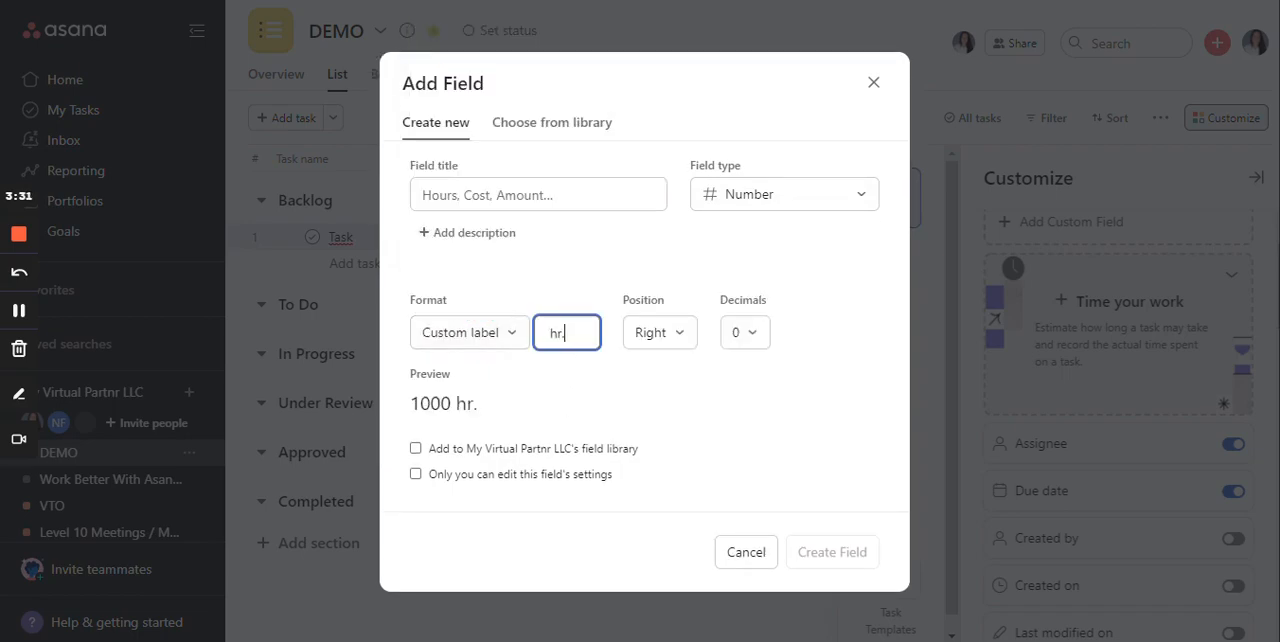
- Add the new number field to the organization's field library and set its decimals to 2
left_click(461, 455)
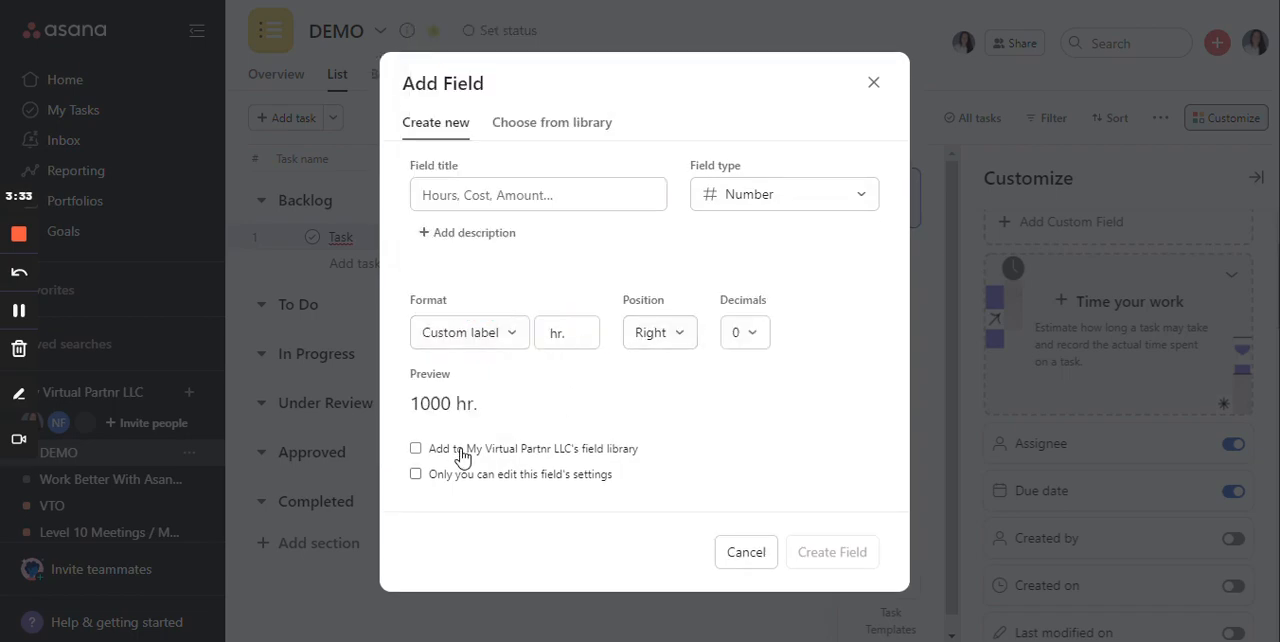
left_click(461, 452)
left_click(766, 331)
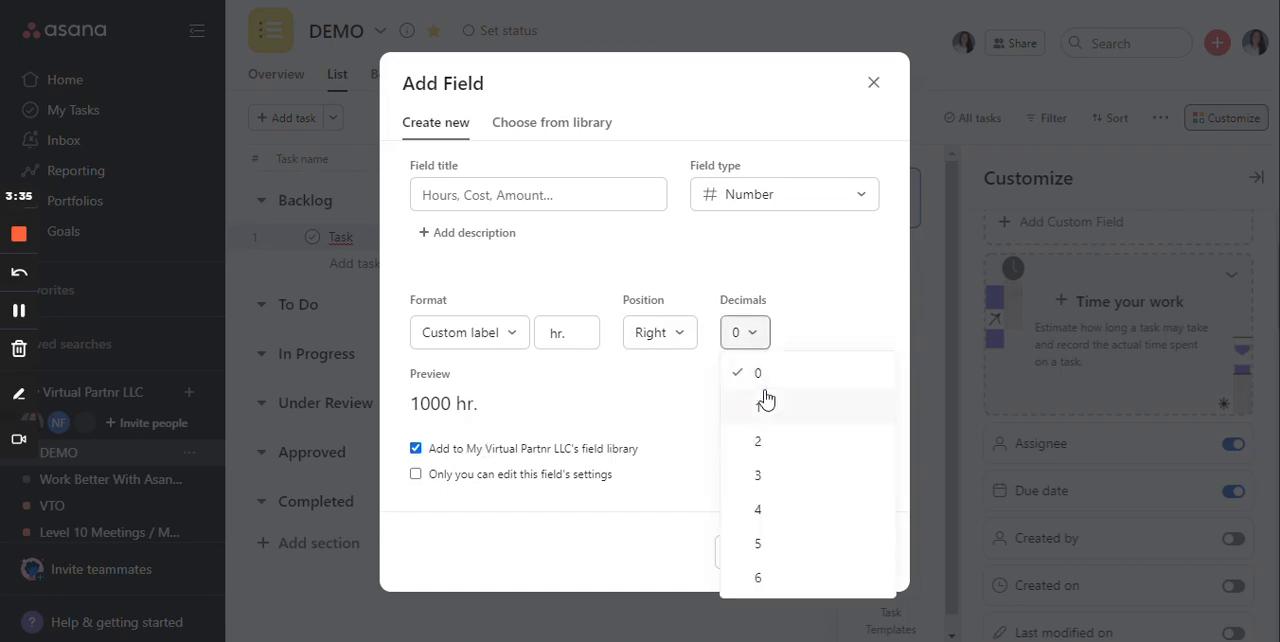
left_click(770, 442)
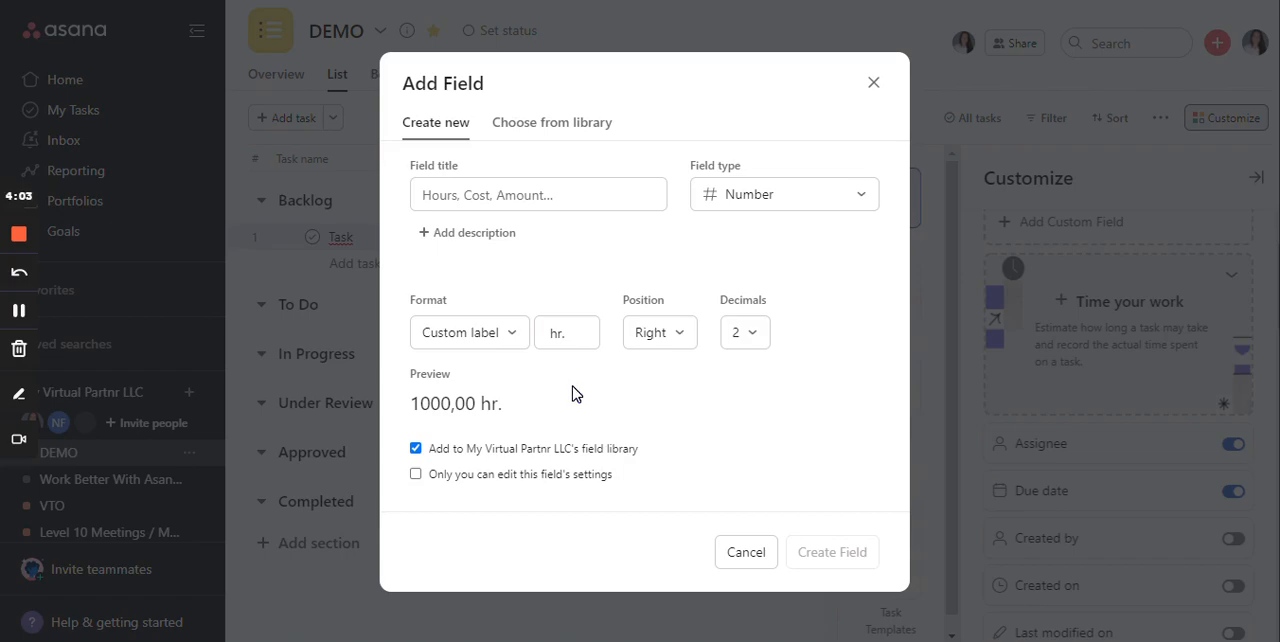
- Title the custom field "Capacity" and create it
left_click(500, 193)
type("Capac")
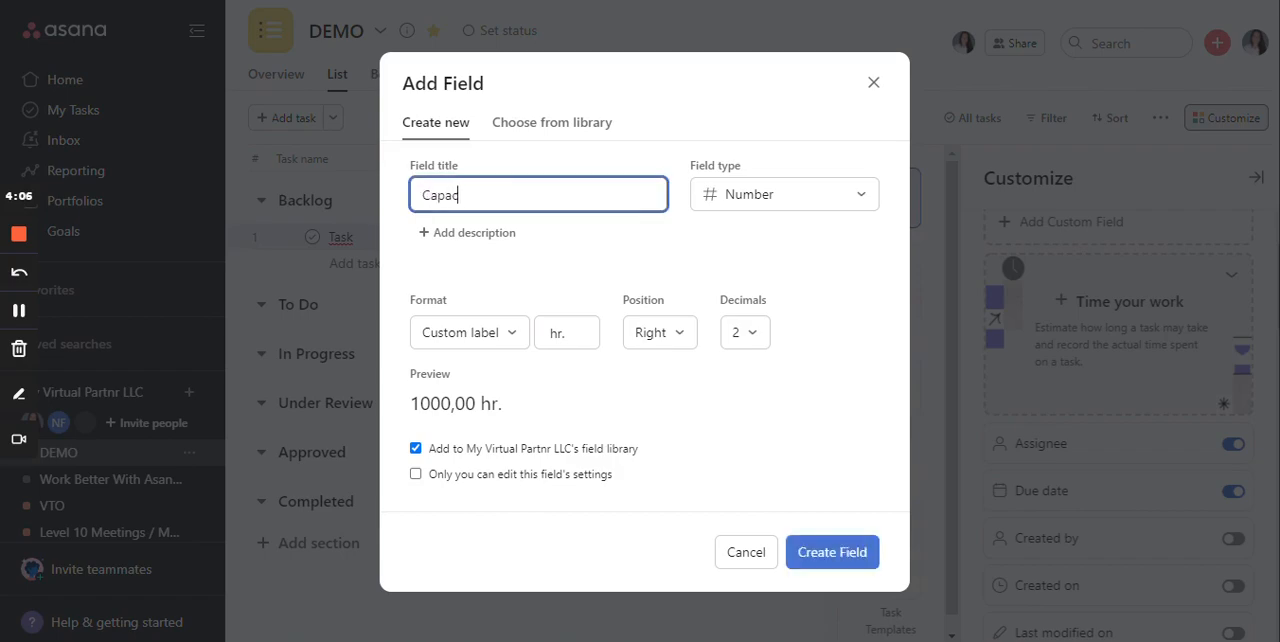
type("ity")
left_click(840, 551)
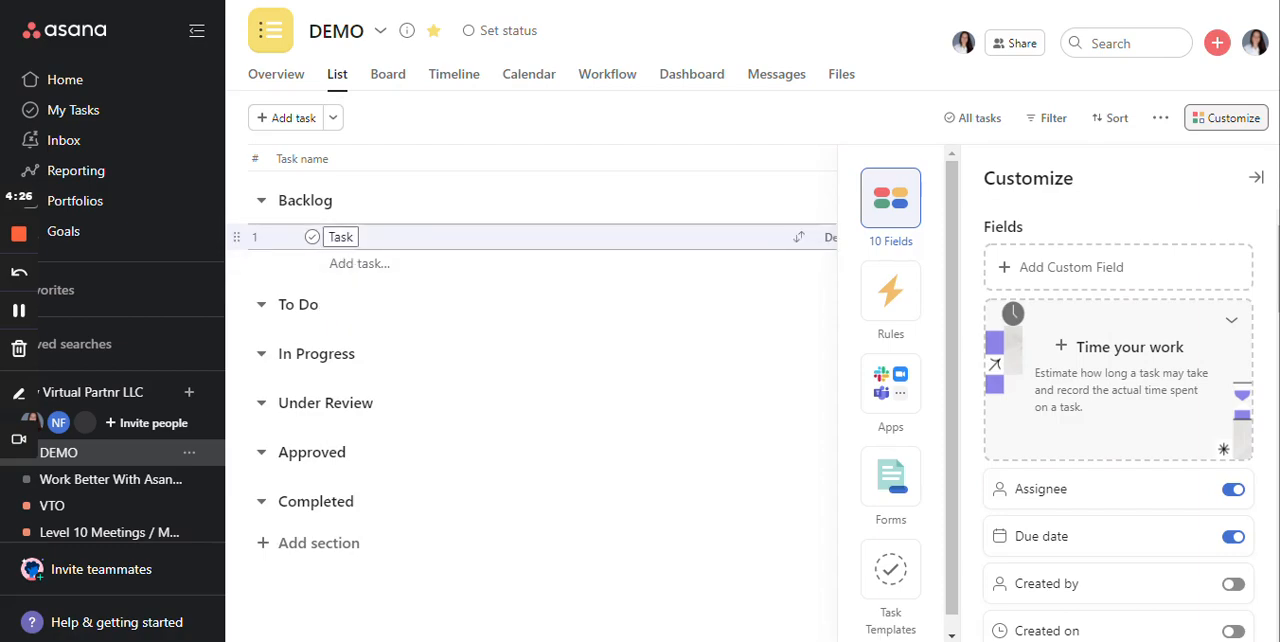
- Copy the existing task's name into four more tasks in the Backlog section
left_click(340, 237)
key("ctrl+a")
key("ctrl+c")
left_click(355, 262)
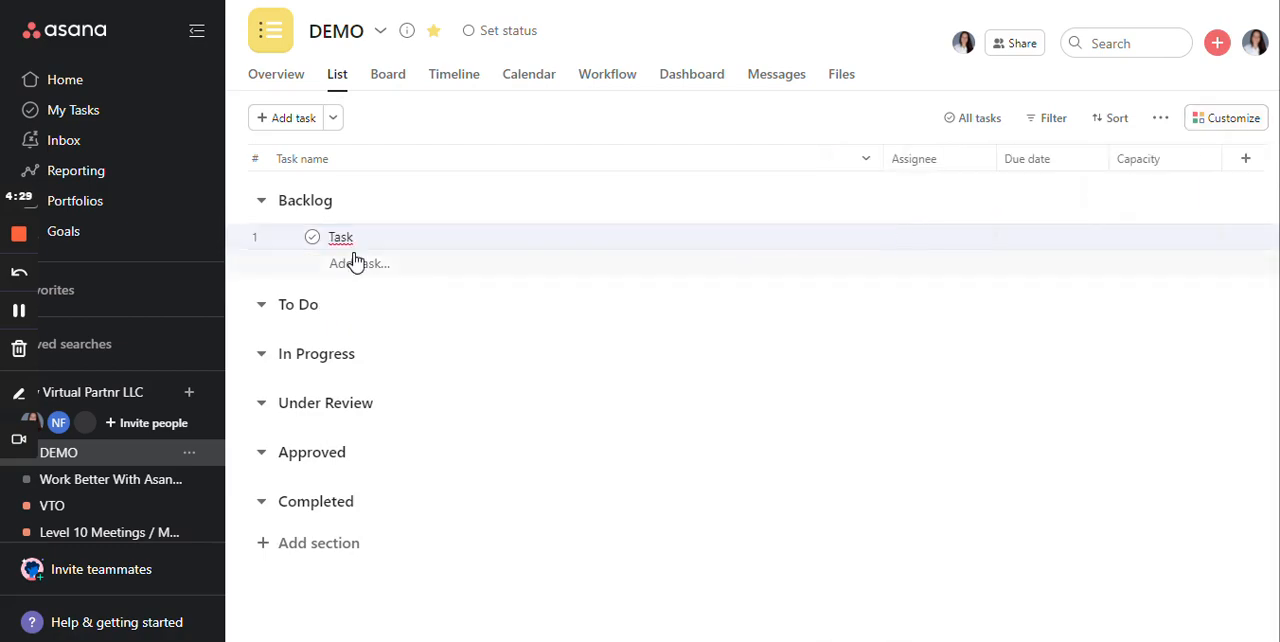
key("ctrl+v")
left_click(357, 293)
key("ctrl+v")
left_click(337, 321)
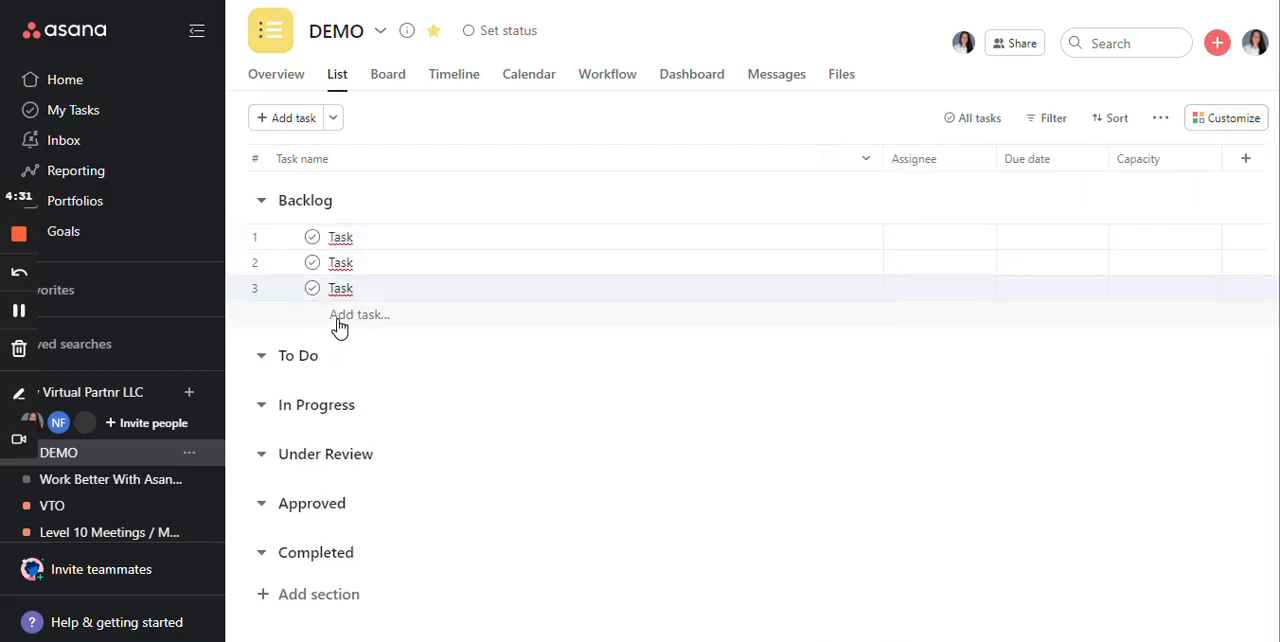
key("ctrl+v")
left_click(342, 346)
key("ctrl+v")
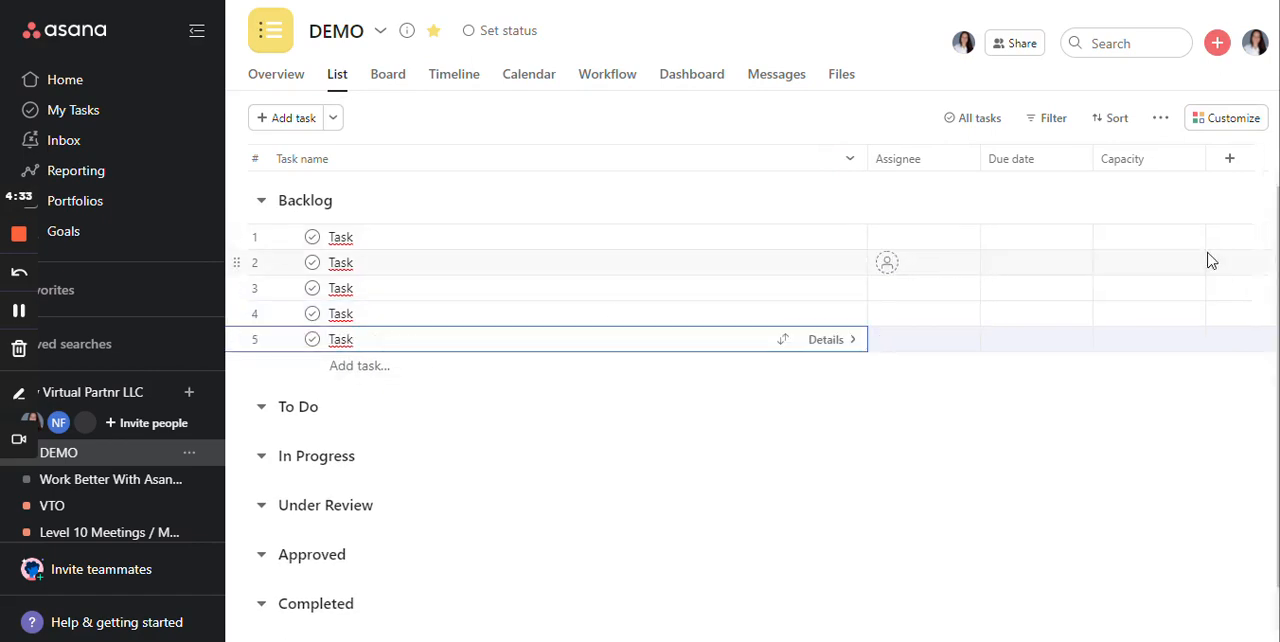
- Set the Capacity of the five Backlog tasks, in order, to 1, 2, 0.5, 3 and 6 hours
left_click(1198, 237)
type("1")
left_click(1177, 272)
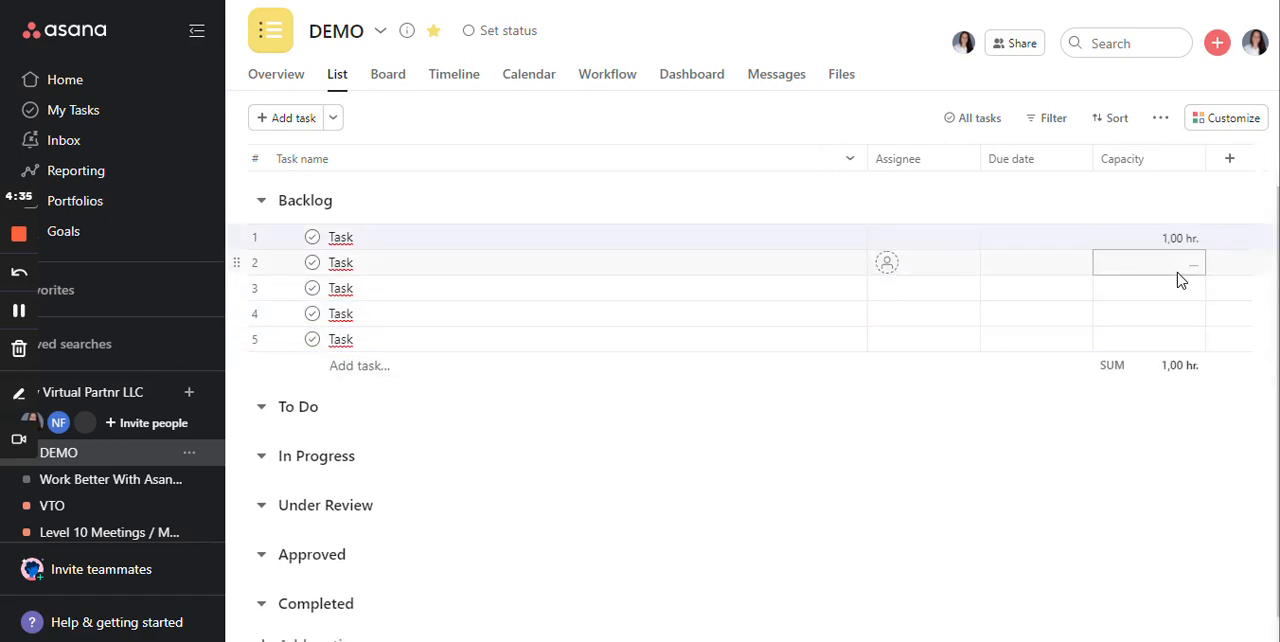
type("2")
left_click(1180, 282)
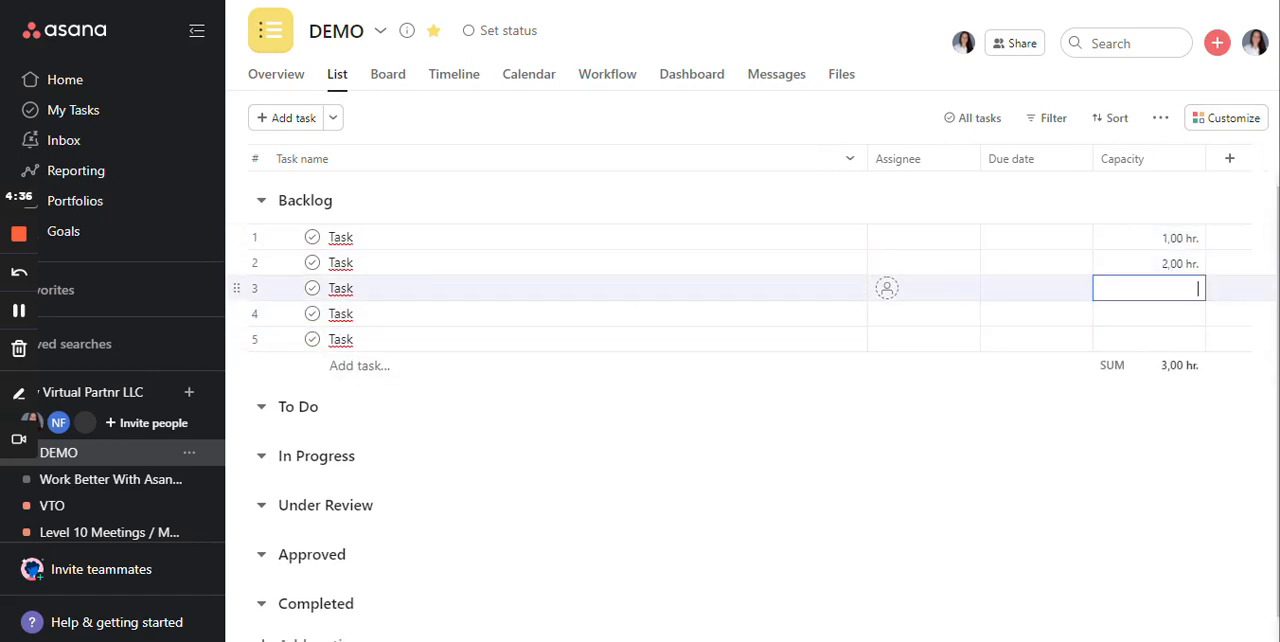
type("0.5")
key("BackSpace")
type(".5")
left_click(1160, 312)
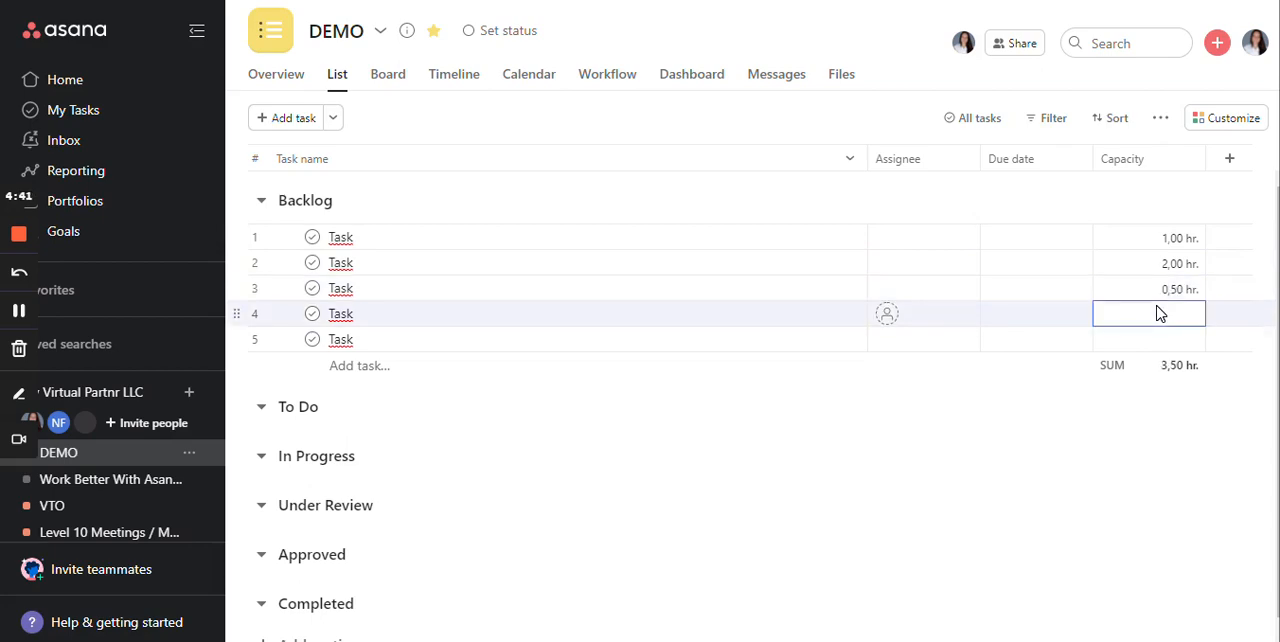
type("3")
key("Return")
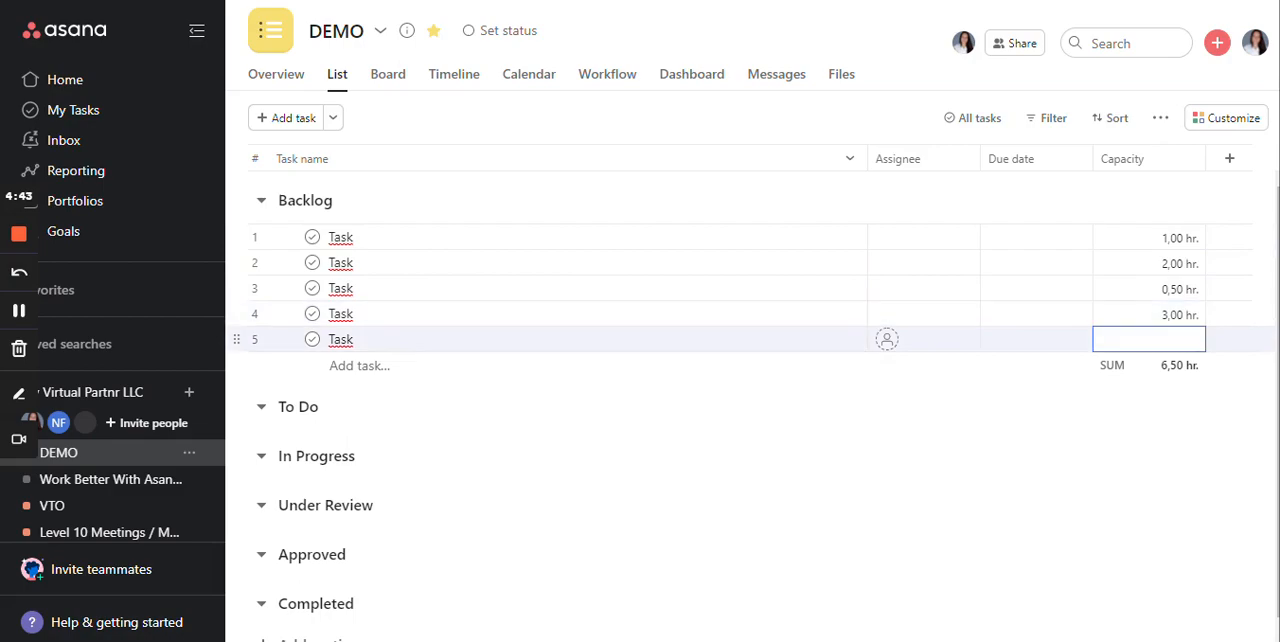
type("6")
- Assign all five Backlog tasks at once to the first suggested team member and clear the selection
left_click(341, 238)
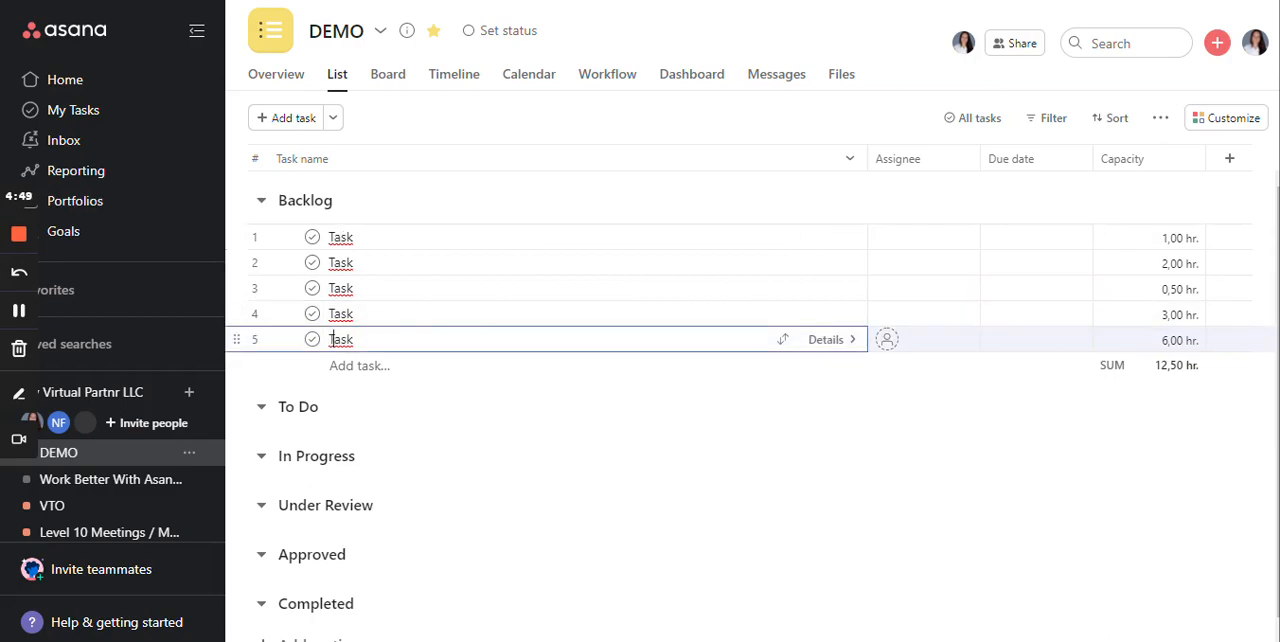
left_click(400, 340, "shift")
left_click(887, 240)
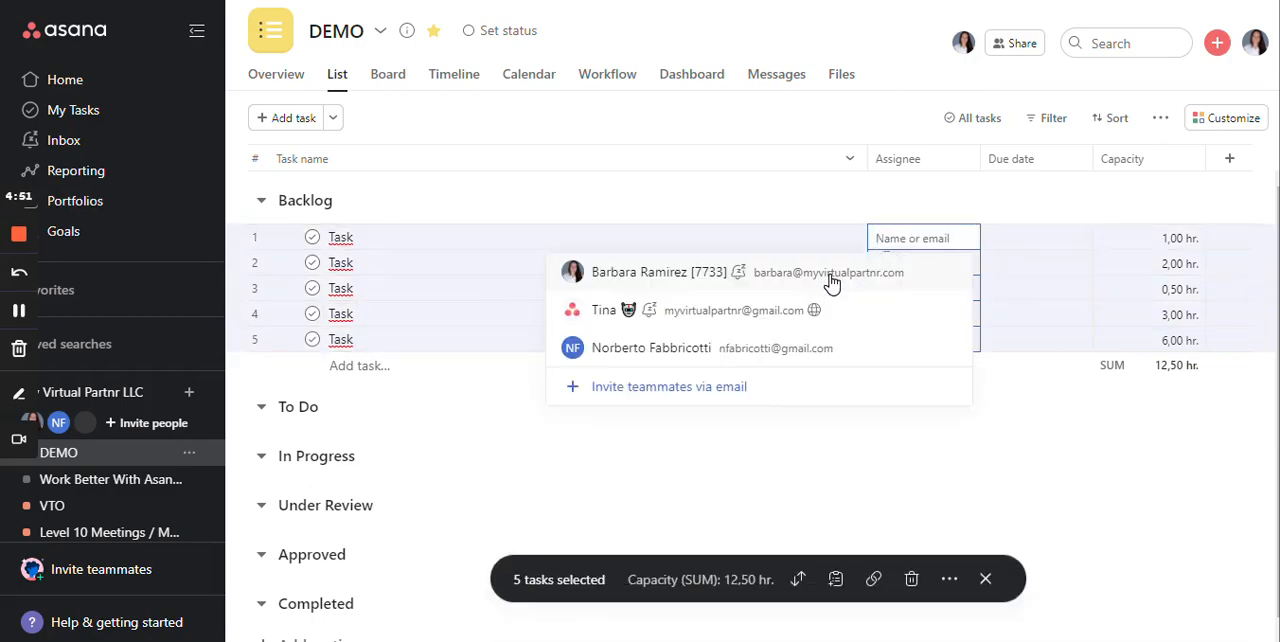
left_click(831, 285)
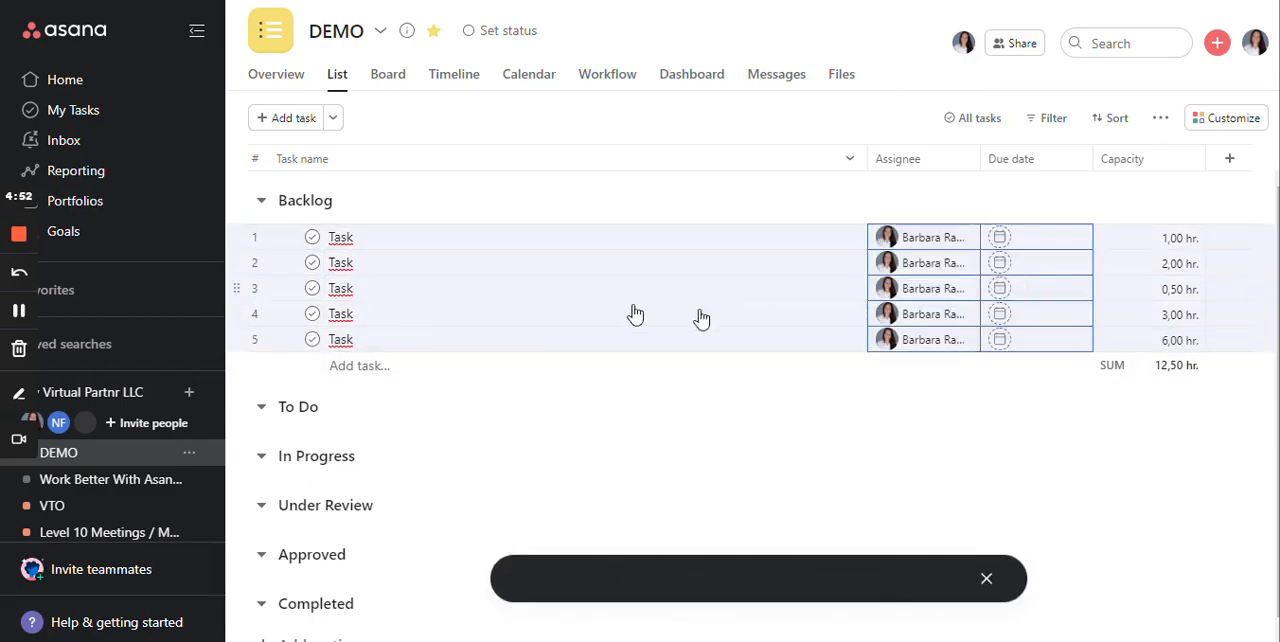
left_click(347, 376)
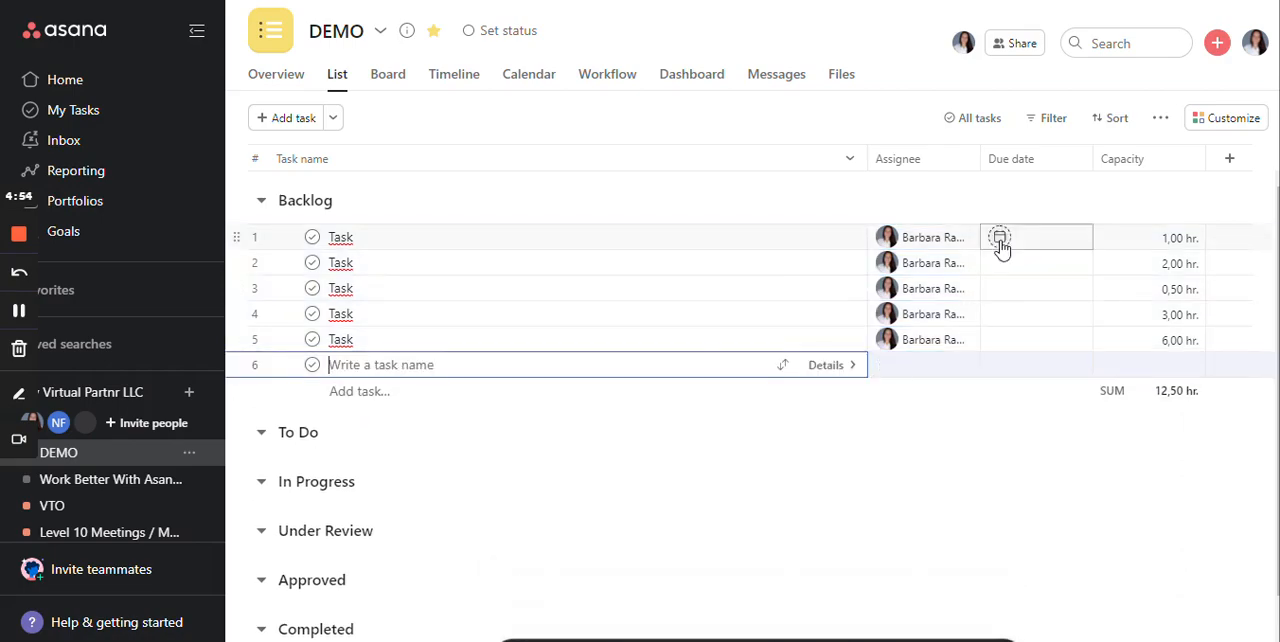
- Set the first Backlog task's due date to 25 November 2022
left_click(1001, 240)
left_click(1000, 237)
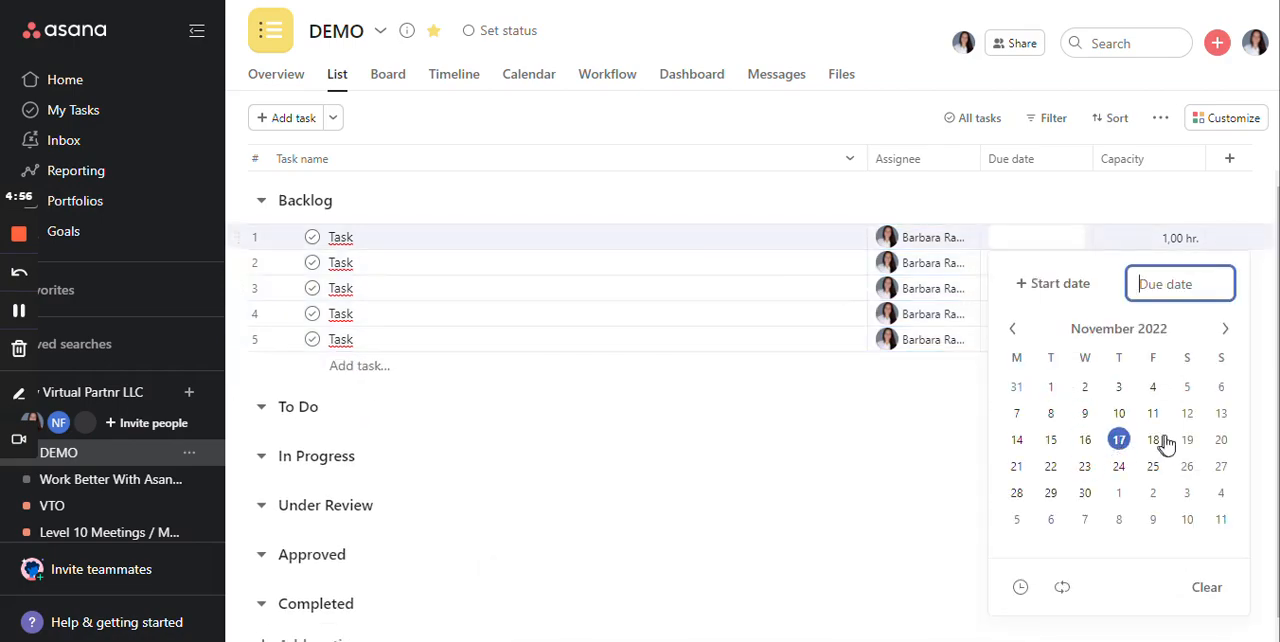
left_click(1153, 466)
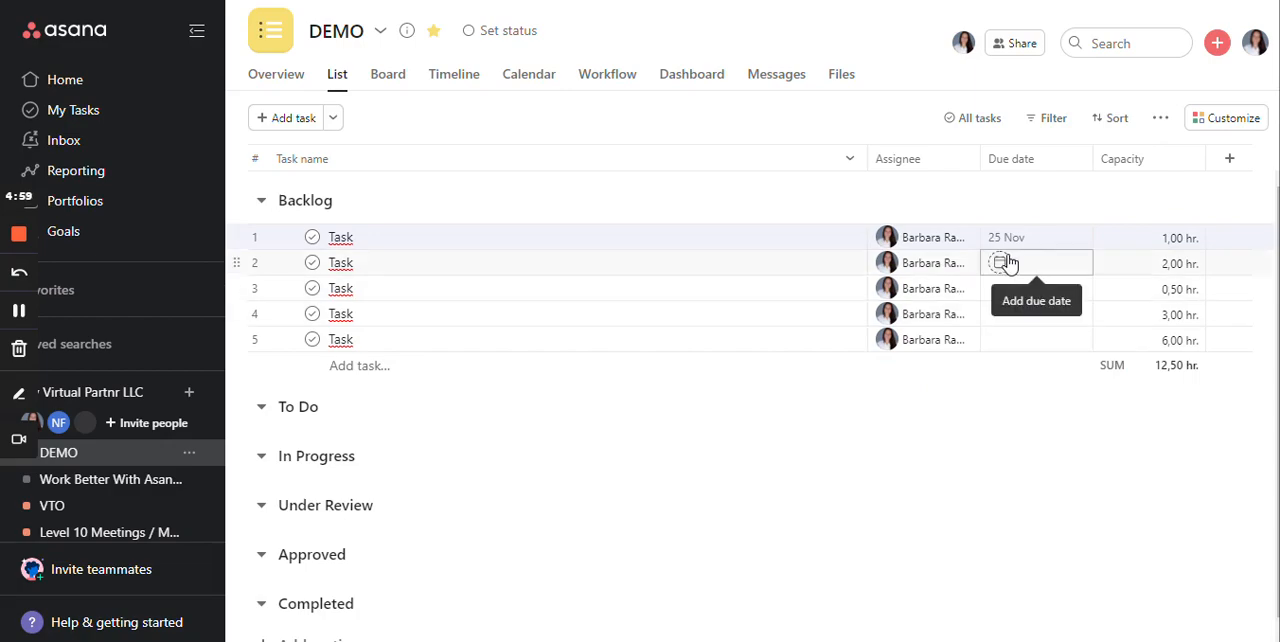
- Set the due dates of the second and third Backlog tasks to 23 November 2022
left_click(997, 263)
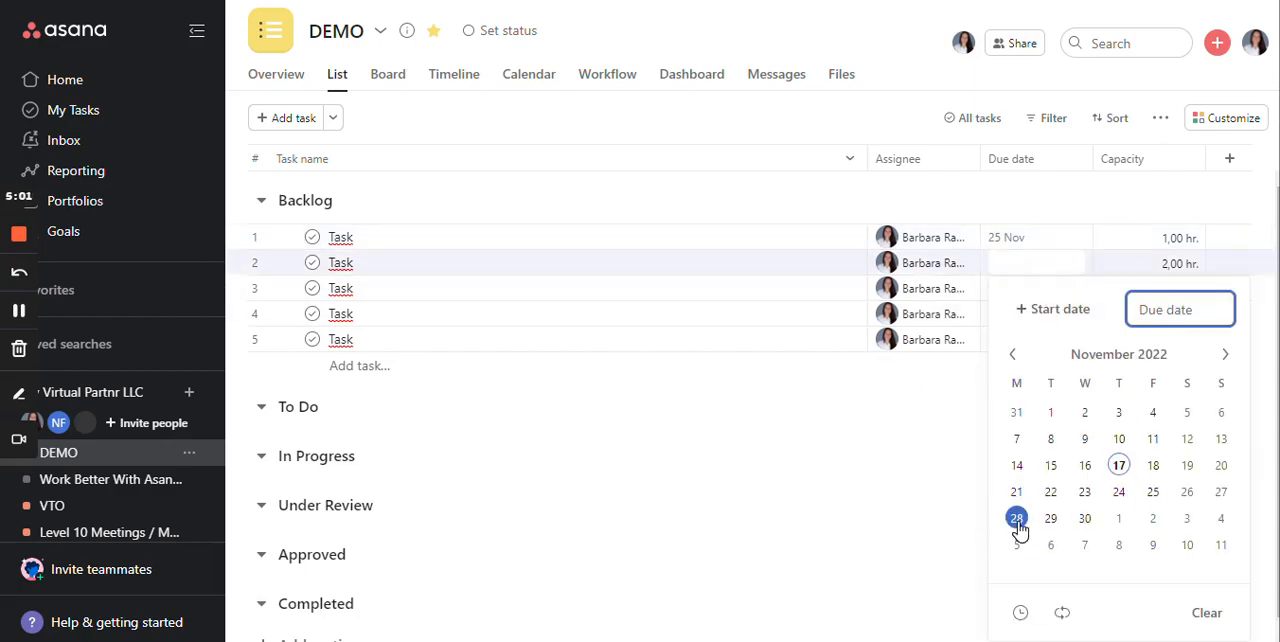
left_click(1085, 491)
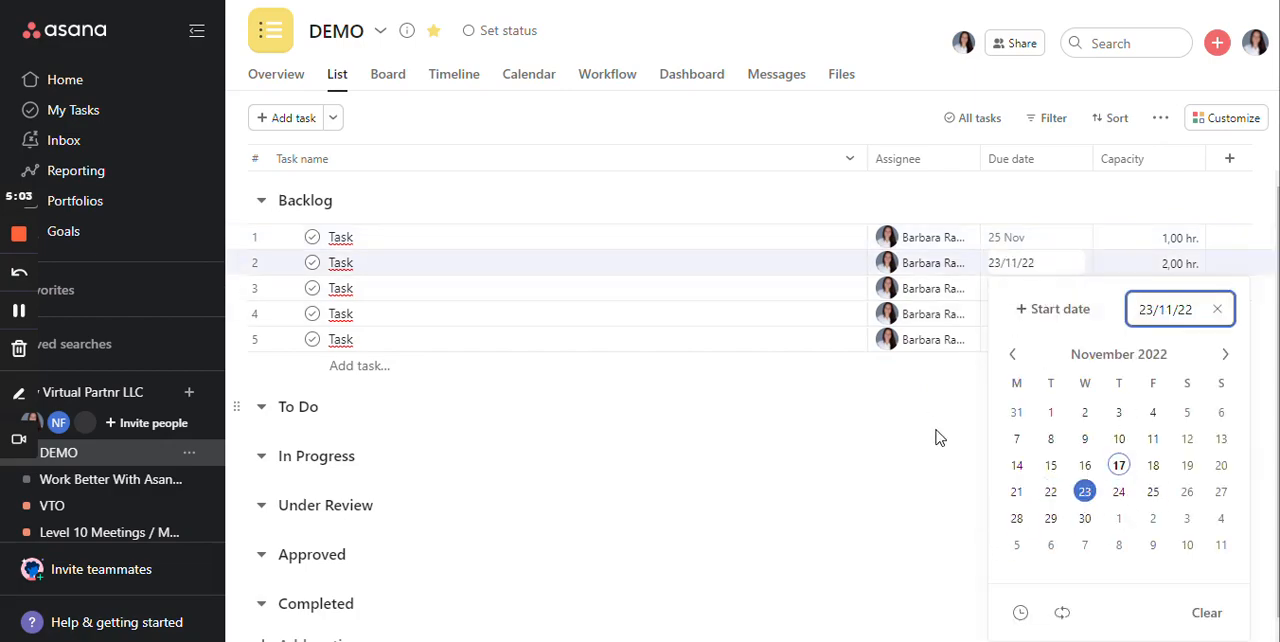
left_click(1000, 289)
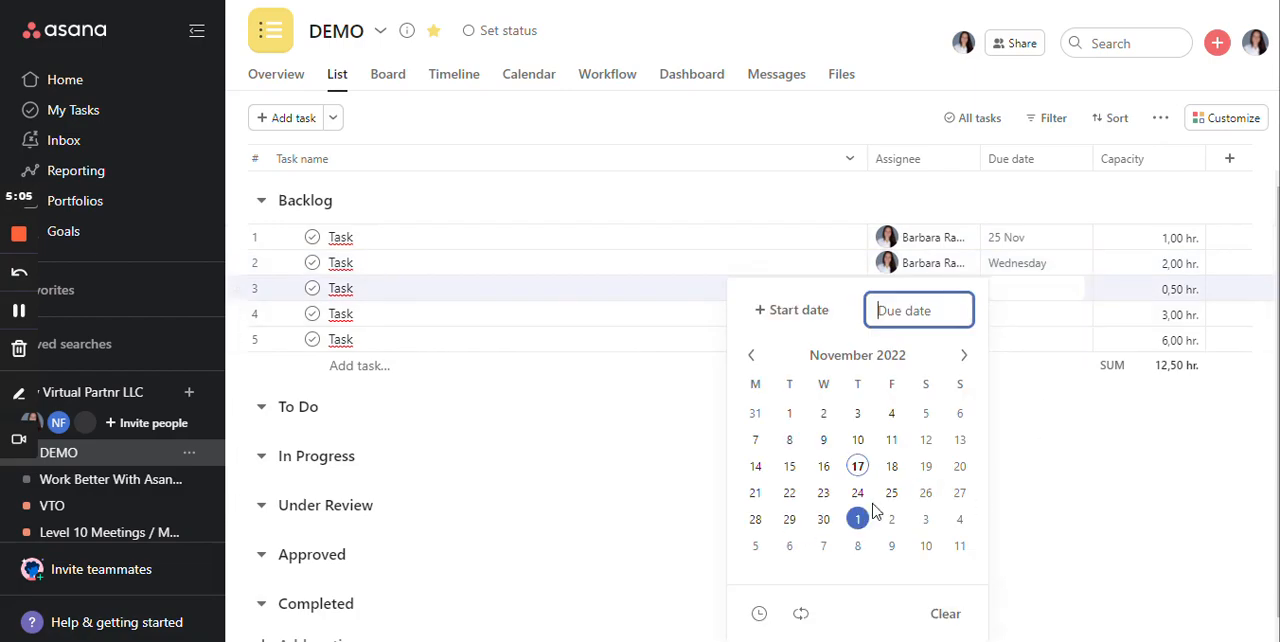
left_click(823, 492)
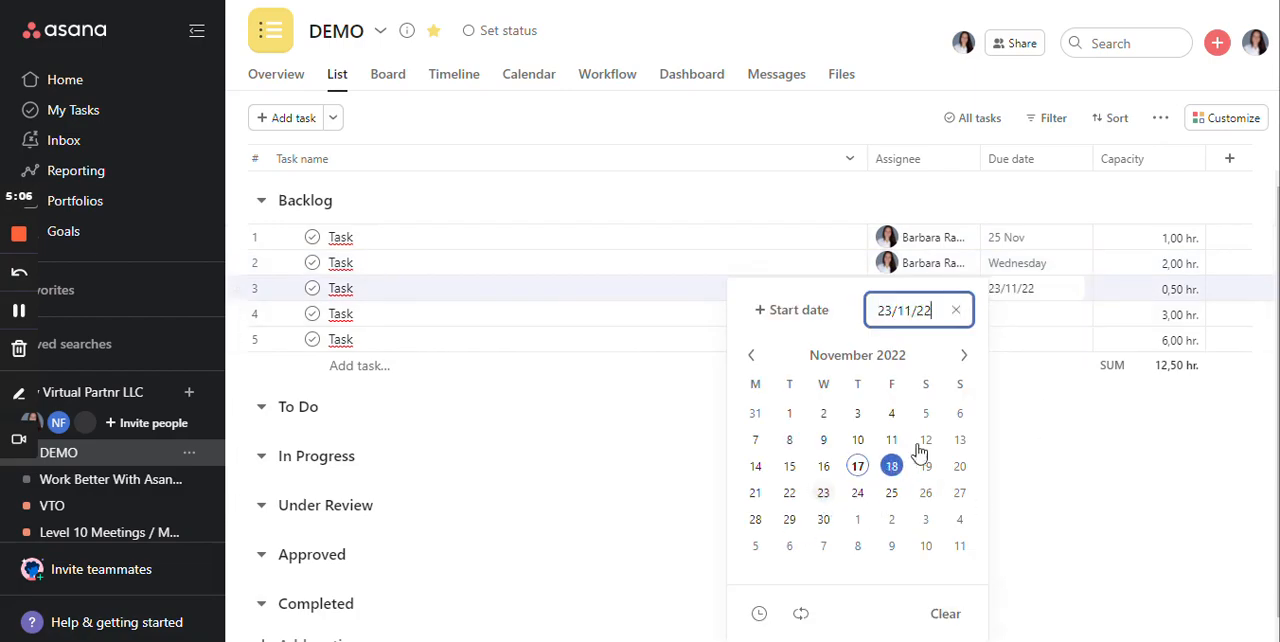
- Give the fourth Backlog task a start date of 22 November 2022 and a due date of 24 November 2022
left_click(1000, 315)
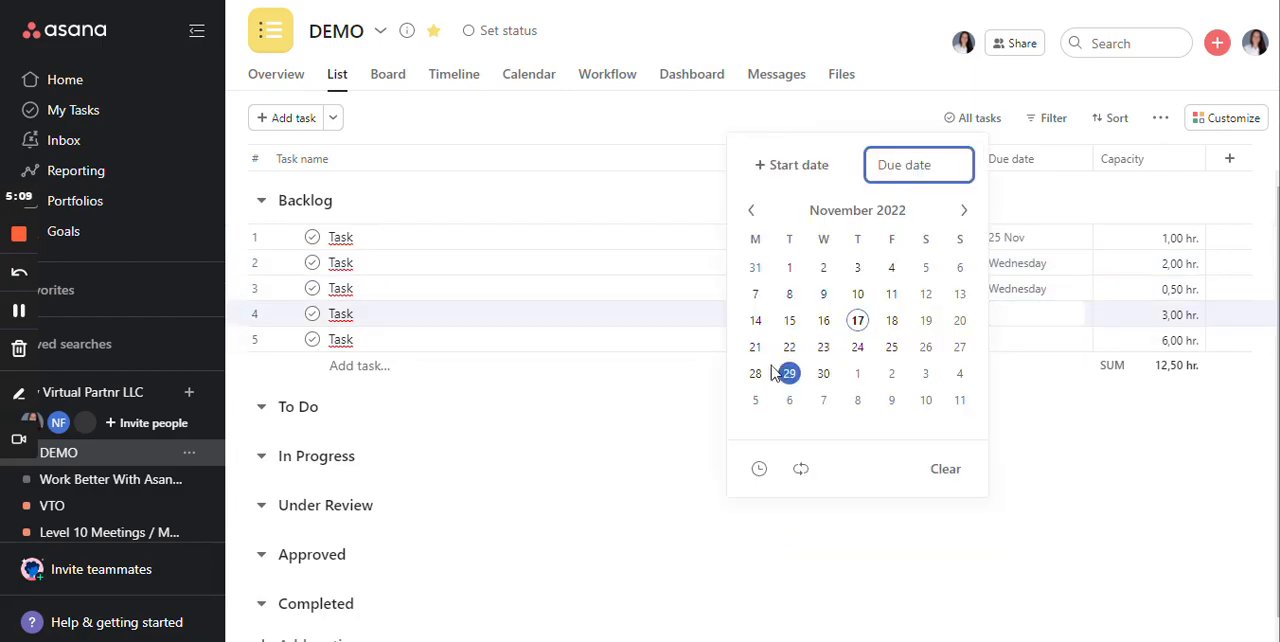
left_click(810, 167)
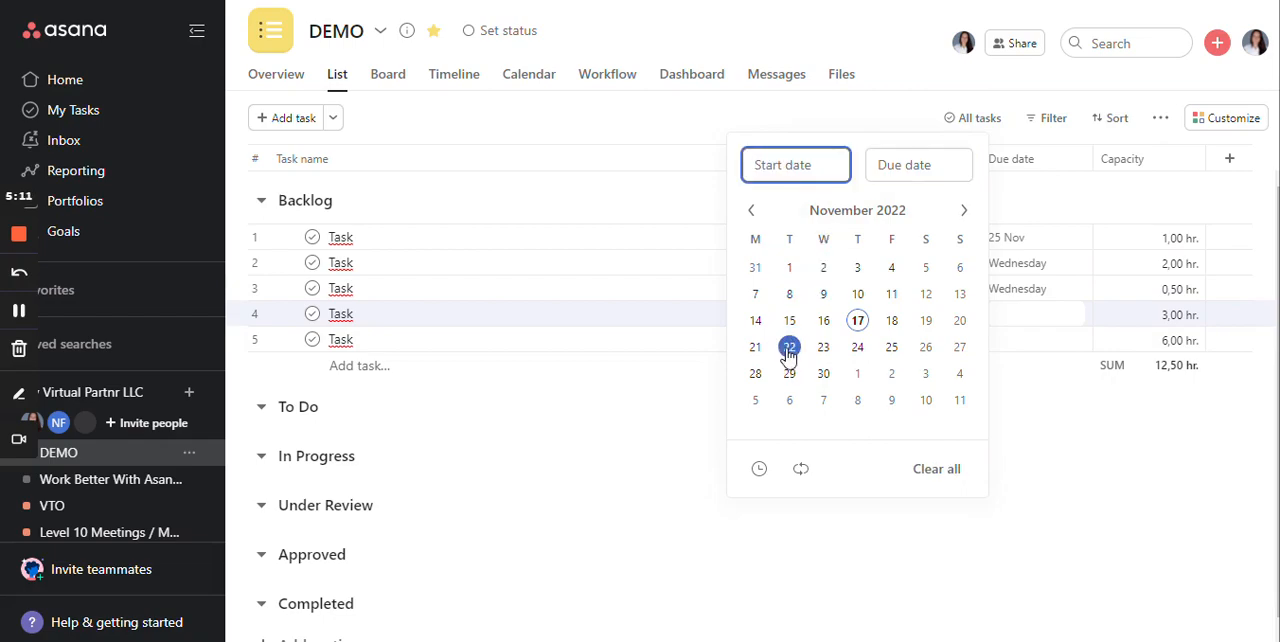
left_click(789, 348)
left_click(857, 349)
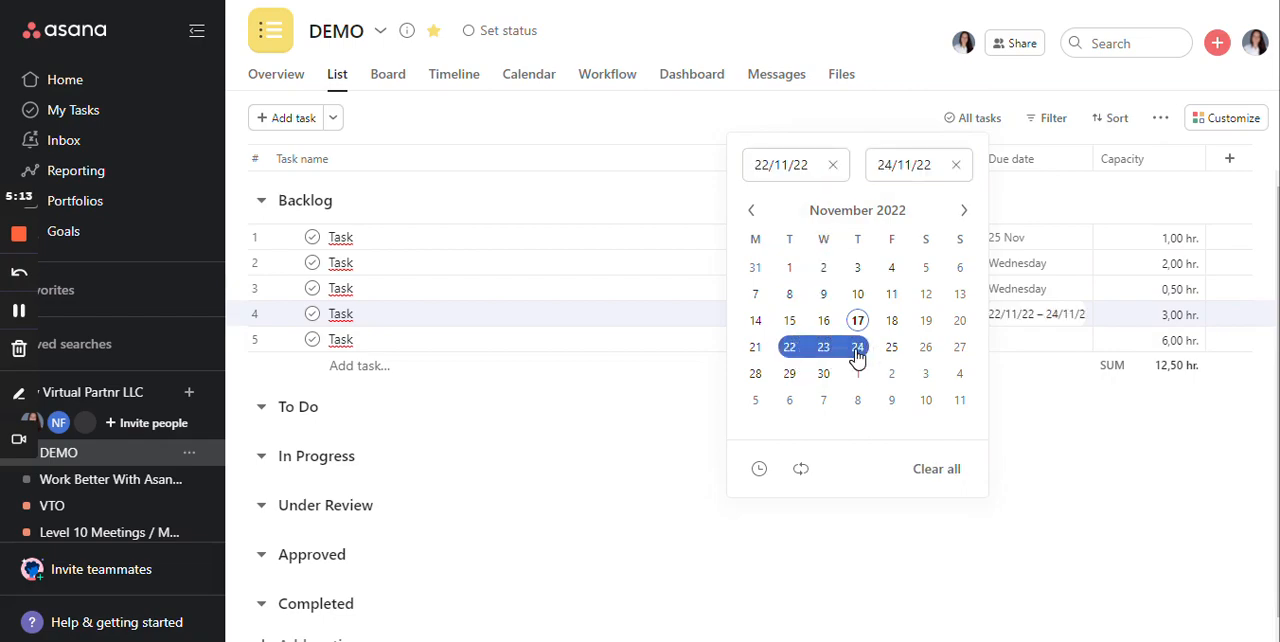
- Set the fifth Backlog task's due date to Monday, 21 November 2022
left_click(1000, 340)
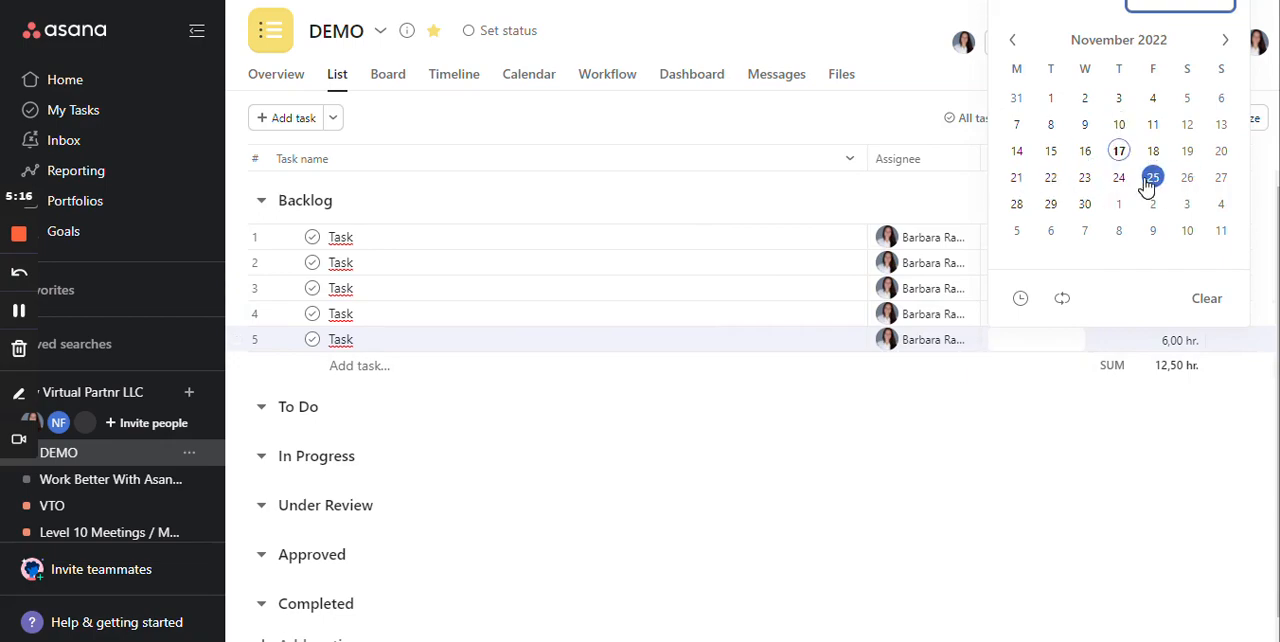
left_click(1016, 178)
left_click(971, 500)
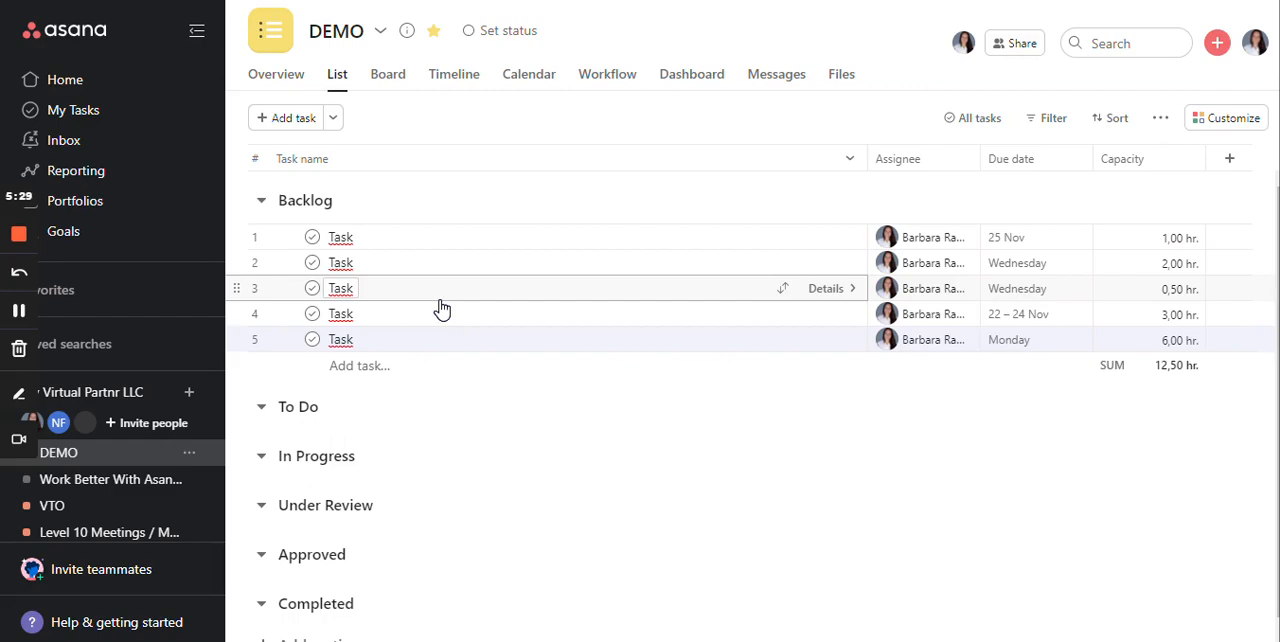
key("Up")
key("Up")
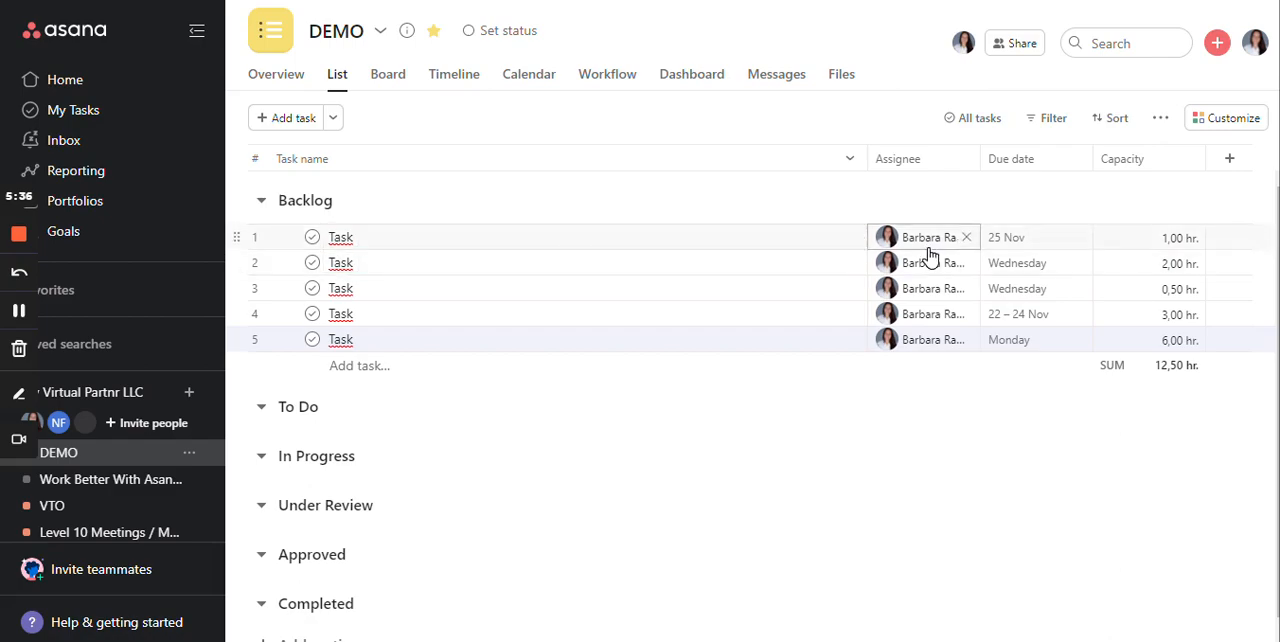
mouse_move(929, 254)
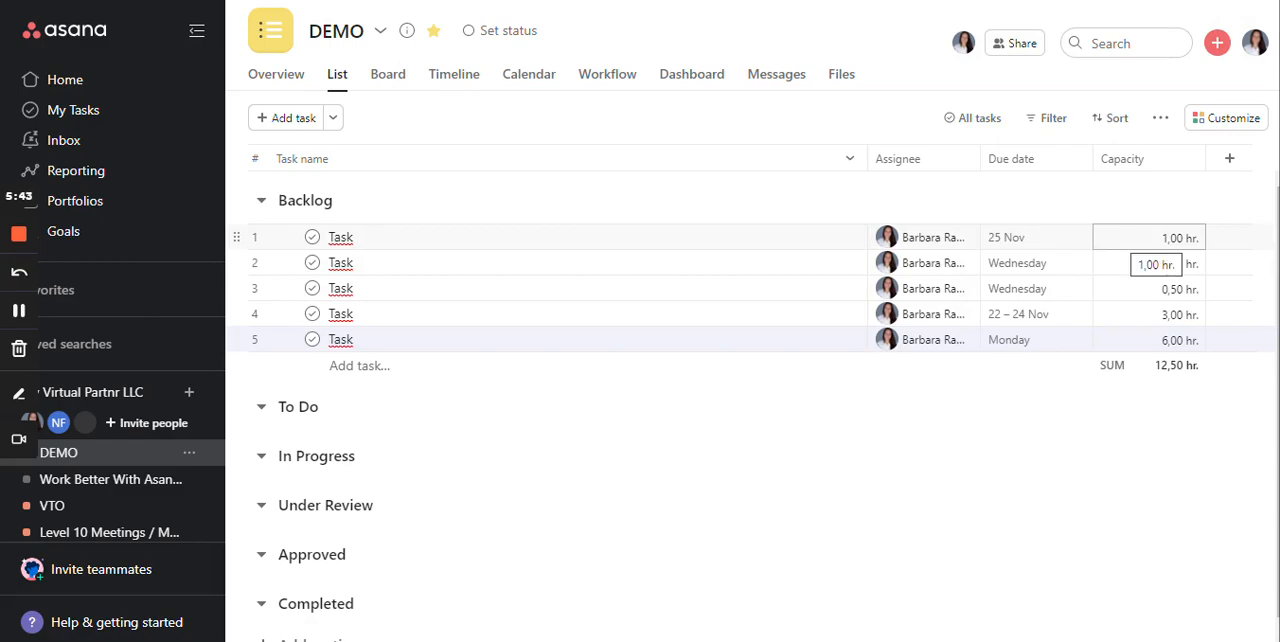
- Create a new portfolio named "Demo for Capacity" that is public to My Virtual Partnr LLC
left_click(101, 208)
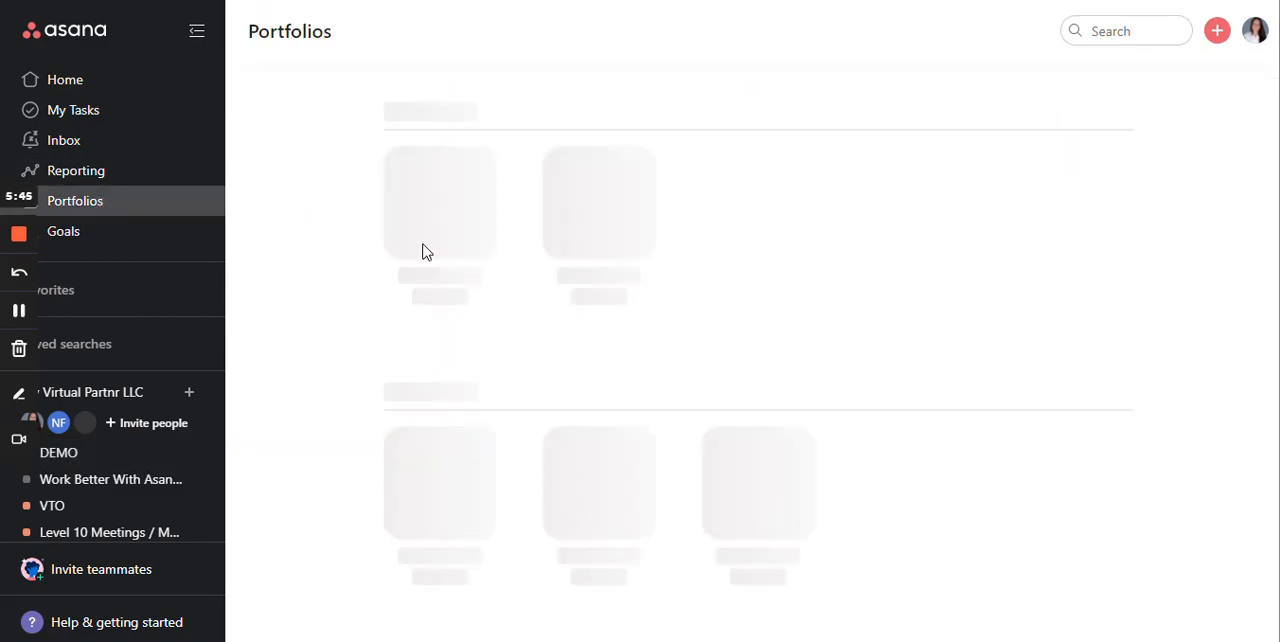
left_click(449, 240)
key("alt+Left")
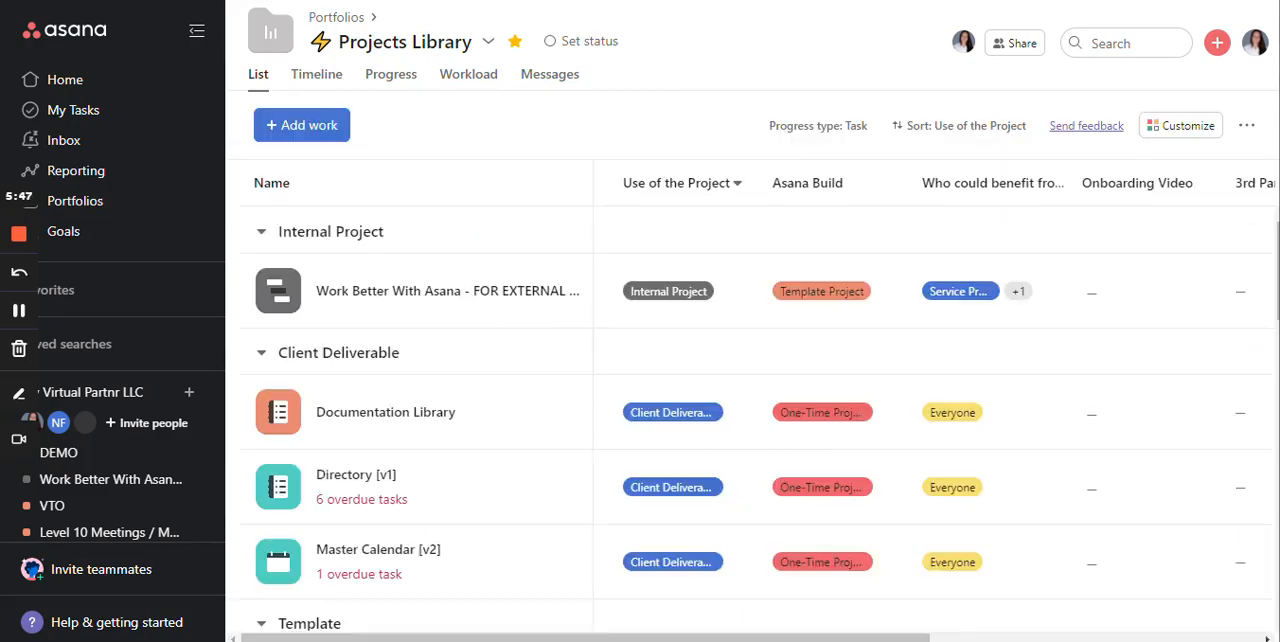
left_click(463, 527)
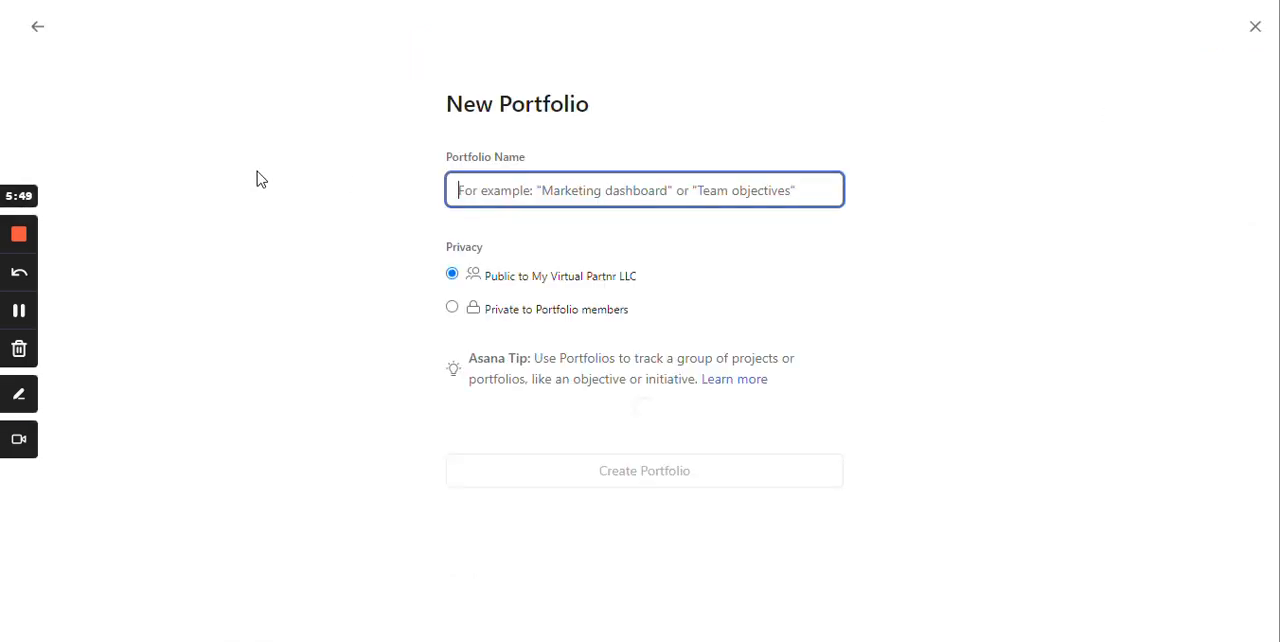
type("Demo")
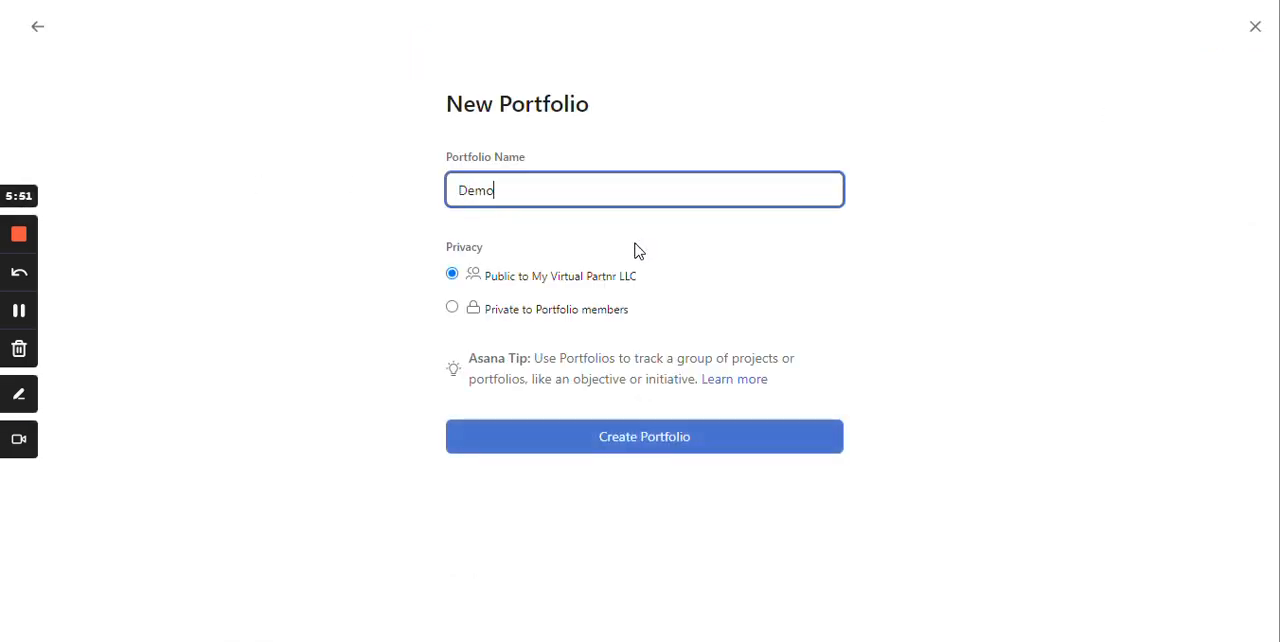
type(" fro Capaciytyu")
key("BackSpace")
key("BackSpace")
type("ty")
left_click(498, 190)
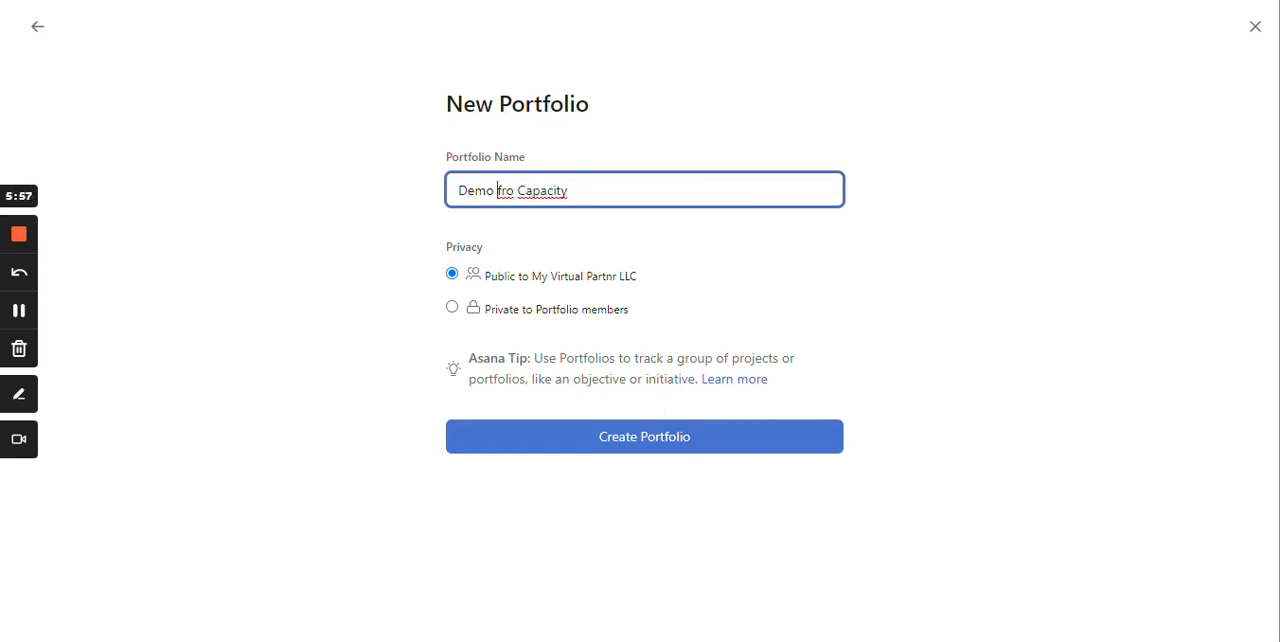
double_click(505, 190)
type("for")
left_click(612, 450)
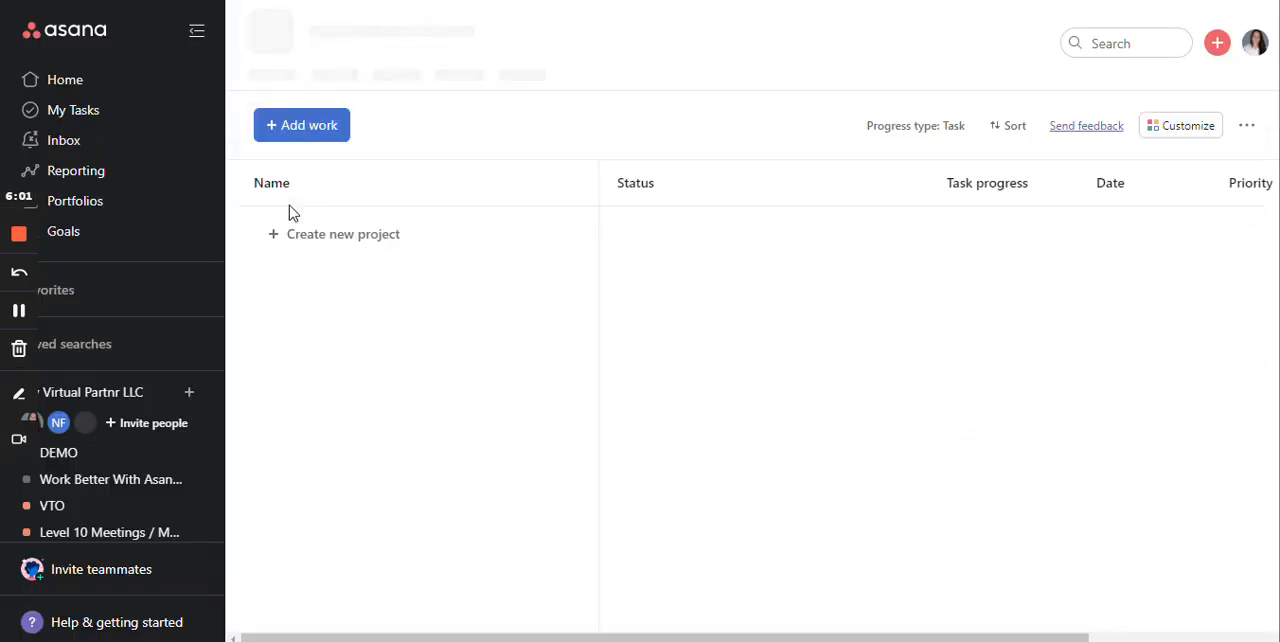
- Add the existing DEMO project to the Demo for Capacity portfolio and dismiss the notification
left_click(331, 141)
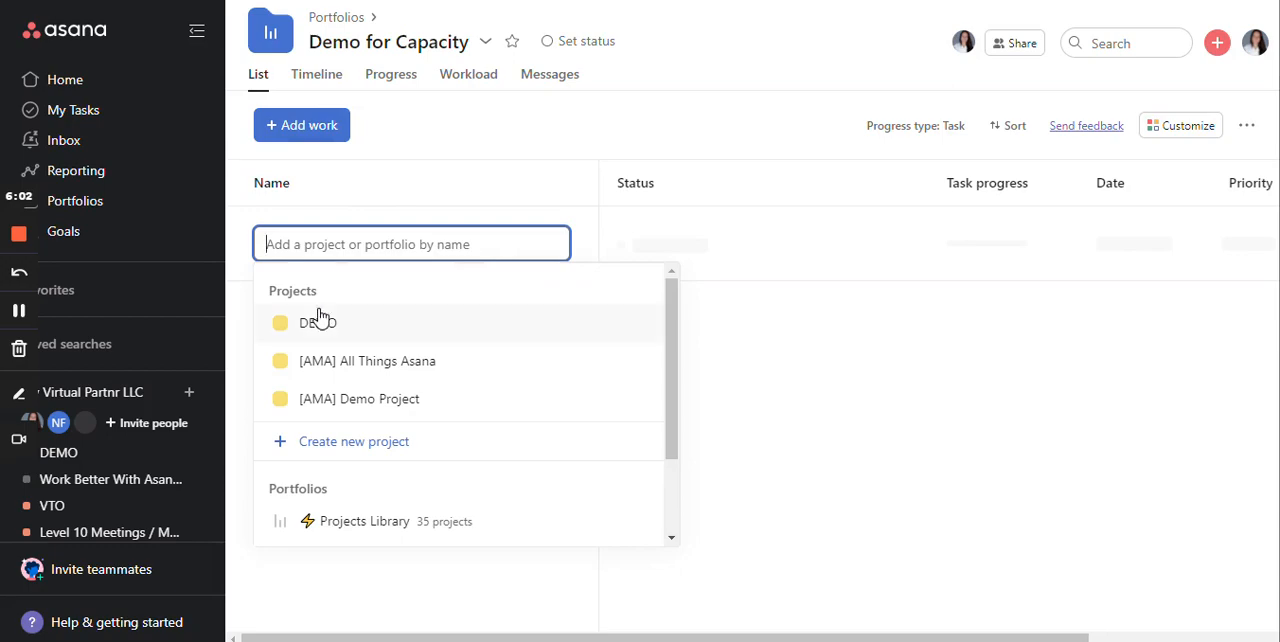
left_click(329, 334)
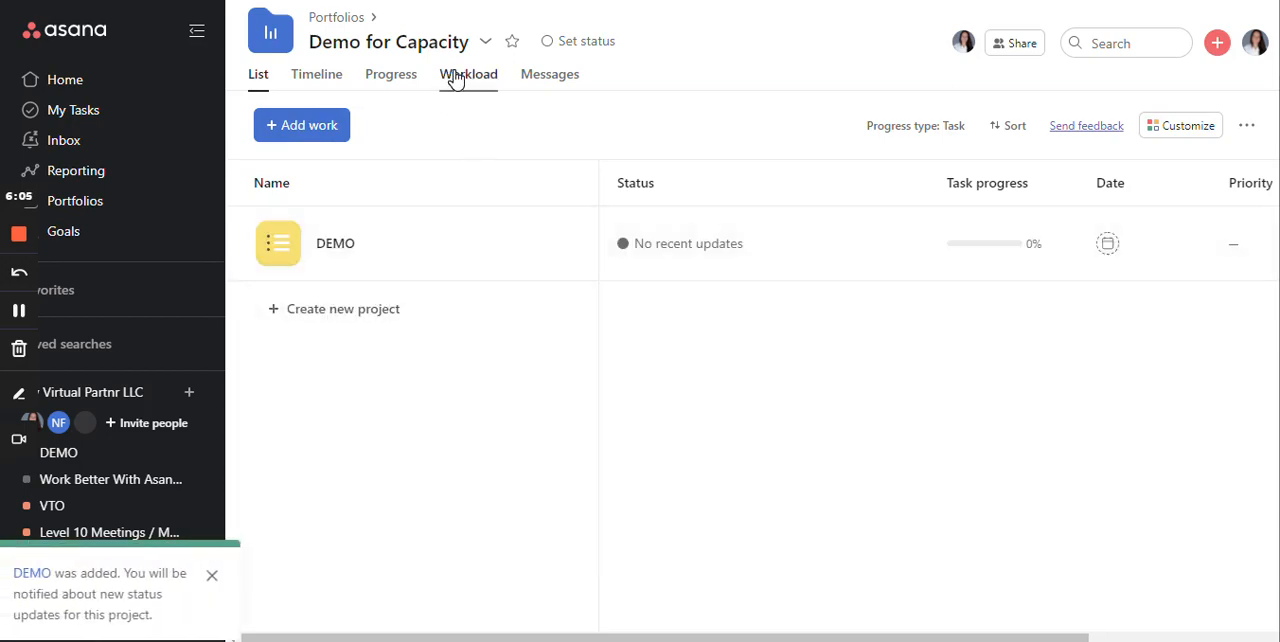
left_click(211, 575)
- In the portfolio's workload view, set the existing Capacity field as the effort field and add it to all portfolio projects
left_click(462, 86)
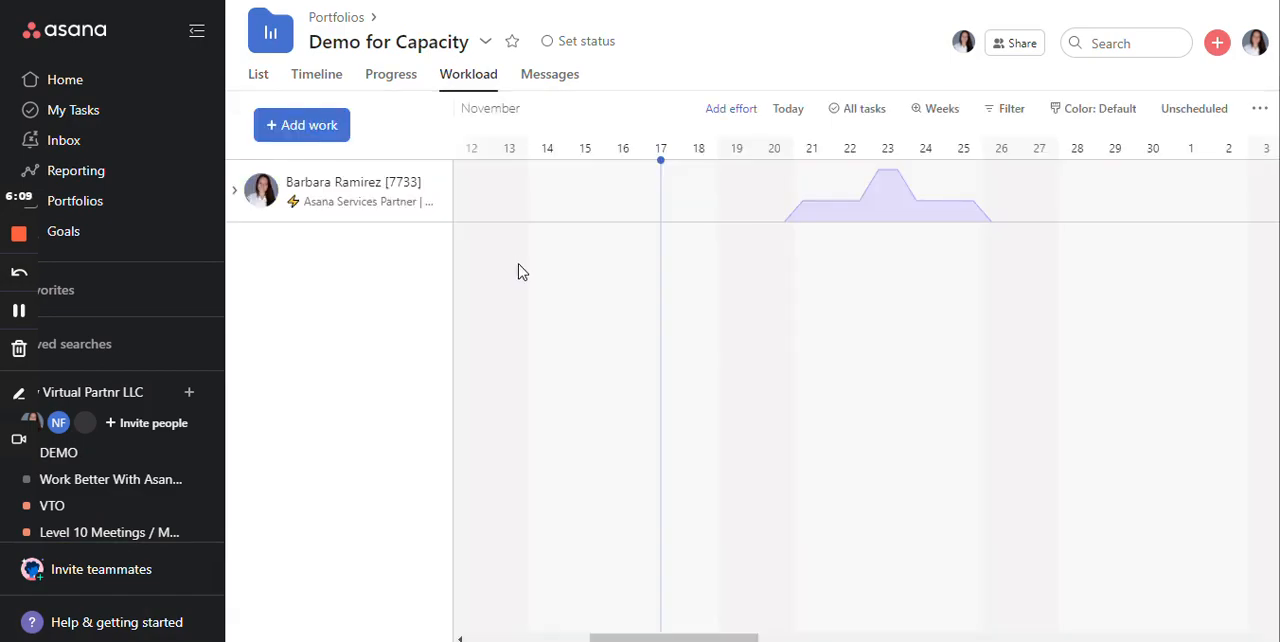
left_click(712, 108)
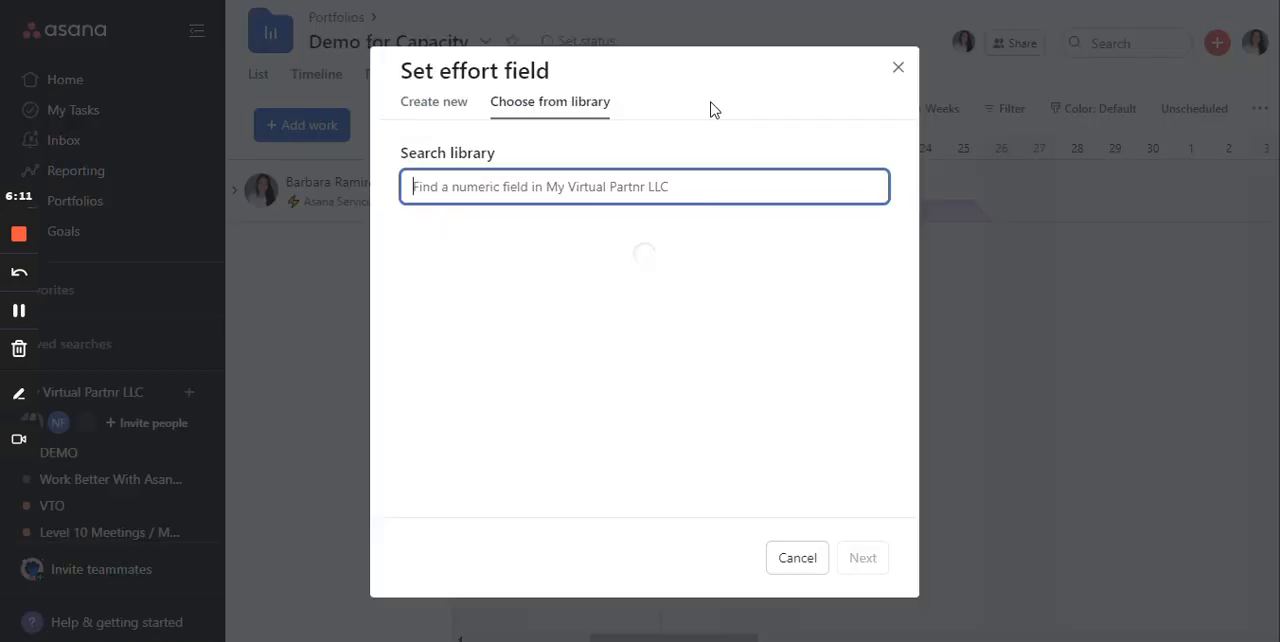
left_click(452, 284)
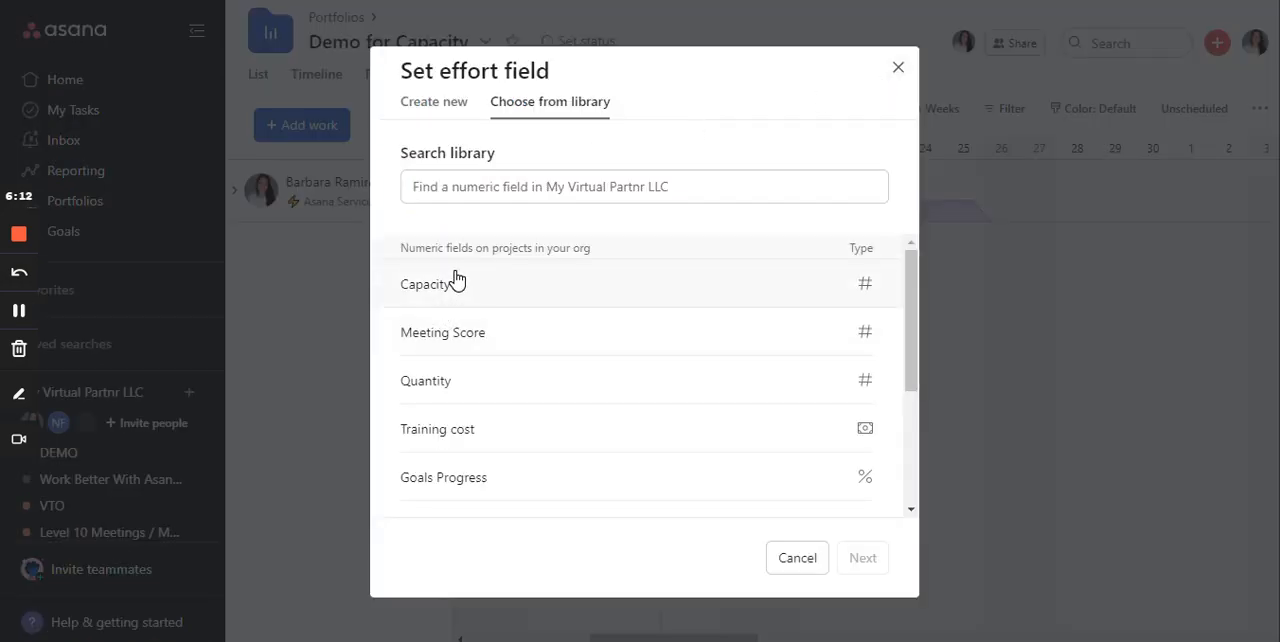
left_click(858, 557)
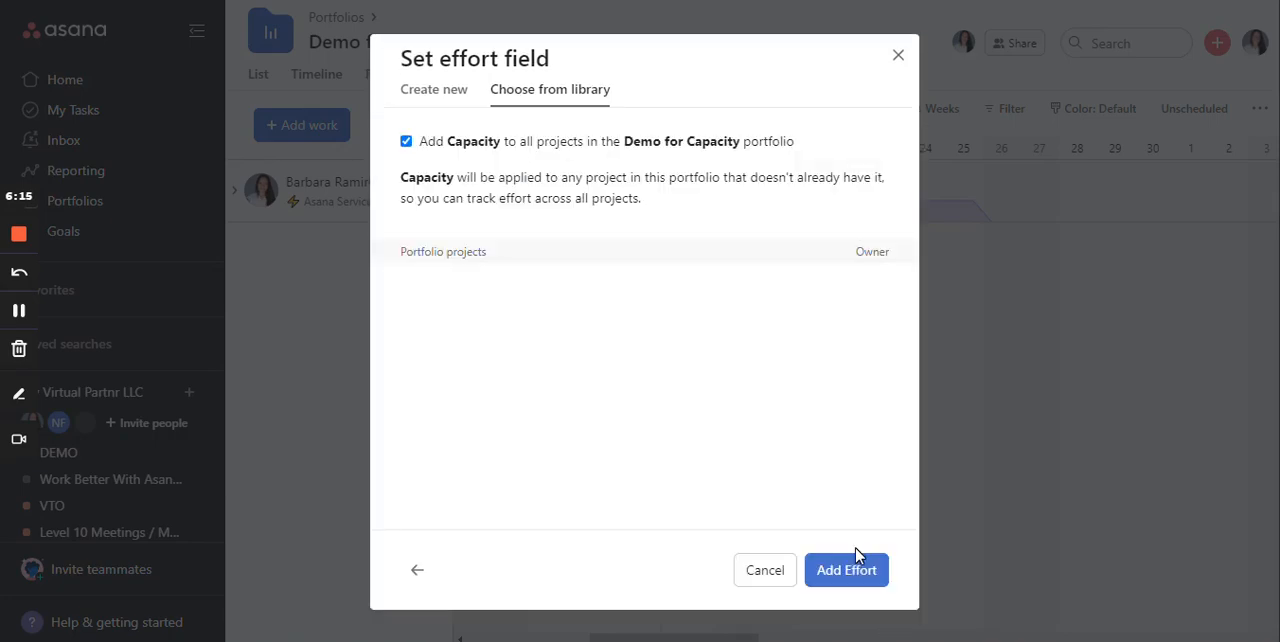
left_click(838, 582)
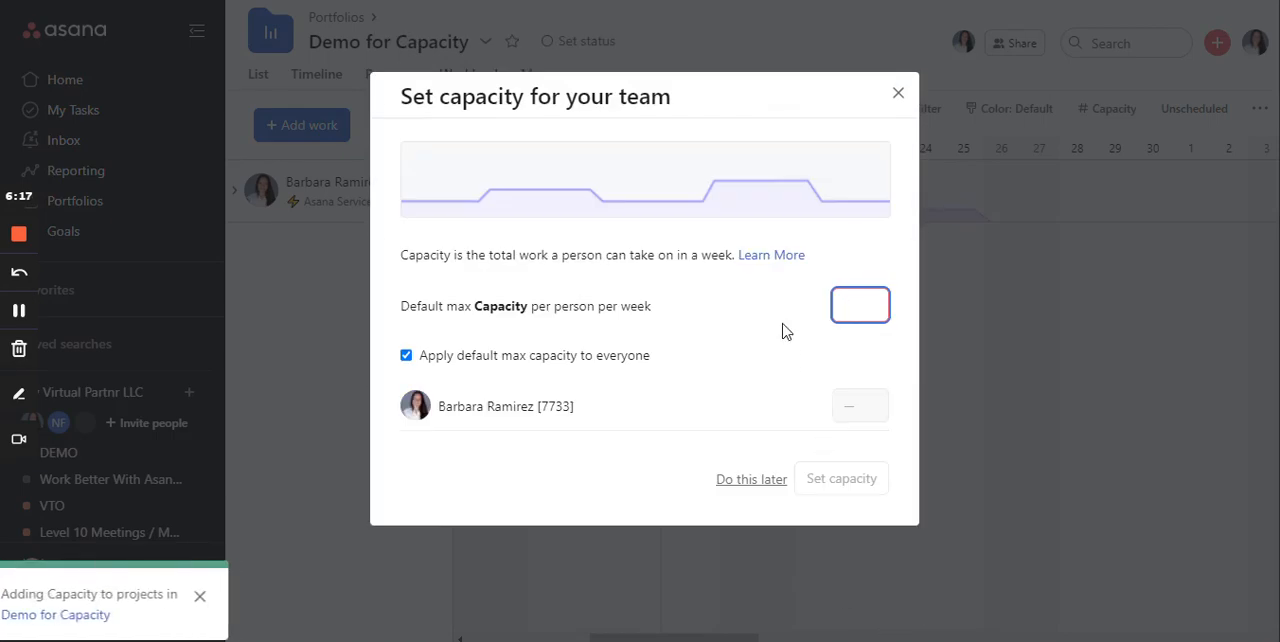
- Set the default maximum capacity to 30 per person per week for everyone and examine the workload chart from 21 November onward
type("30")
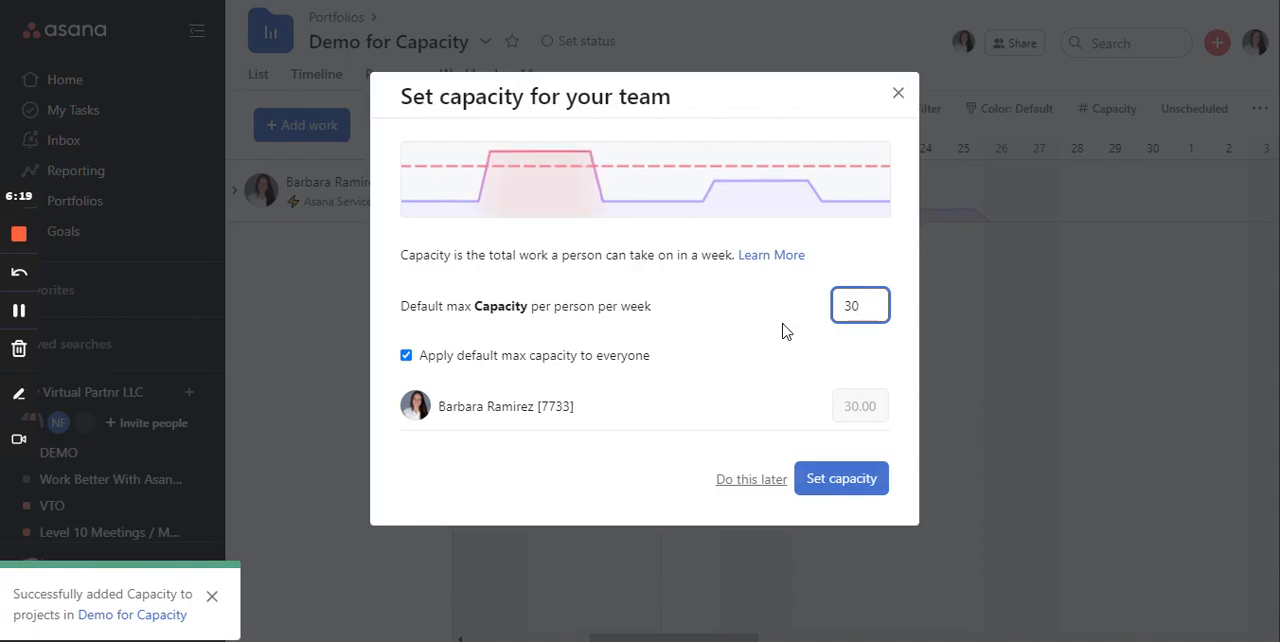
left_click(875, 478)
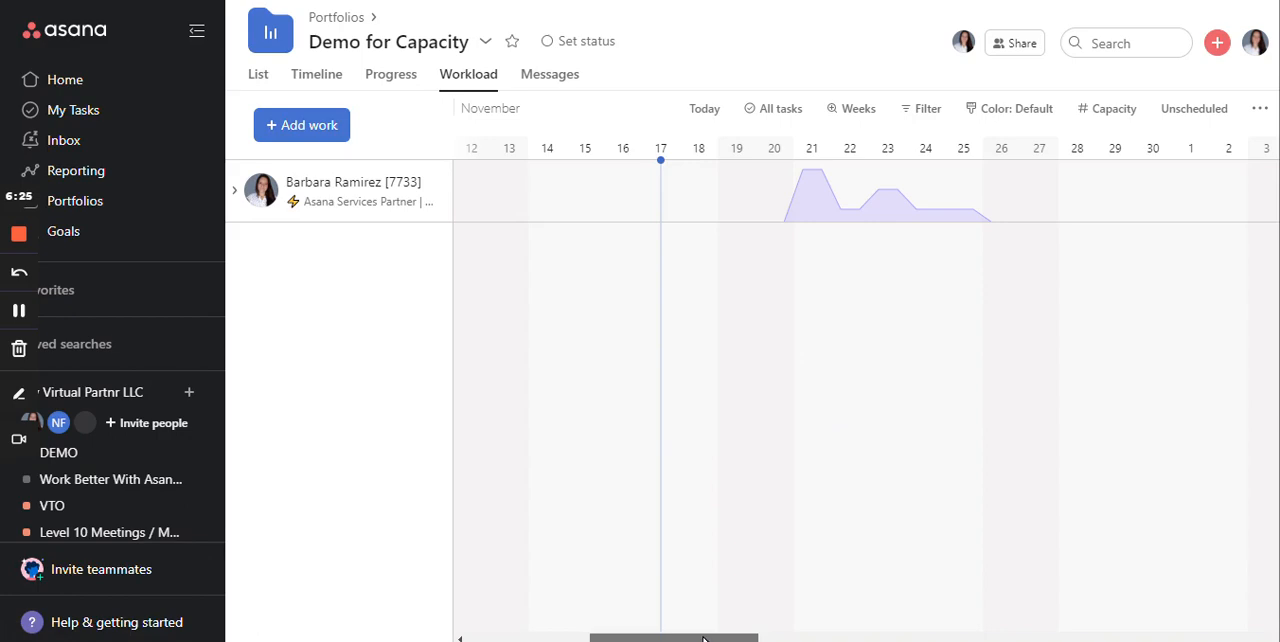
left_click_drag(703, 640, 756, 640)
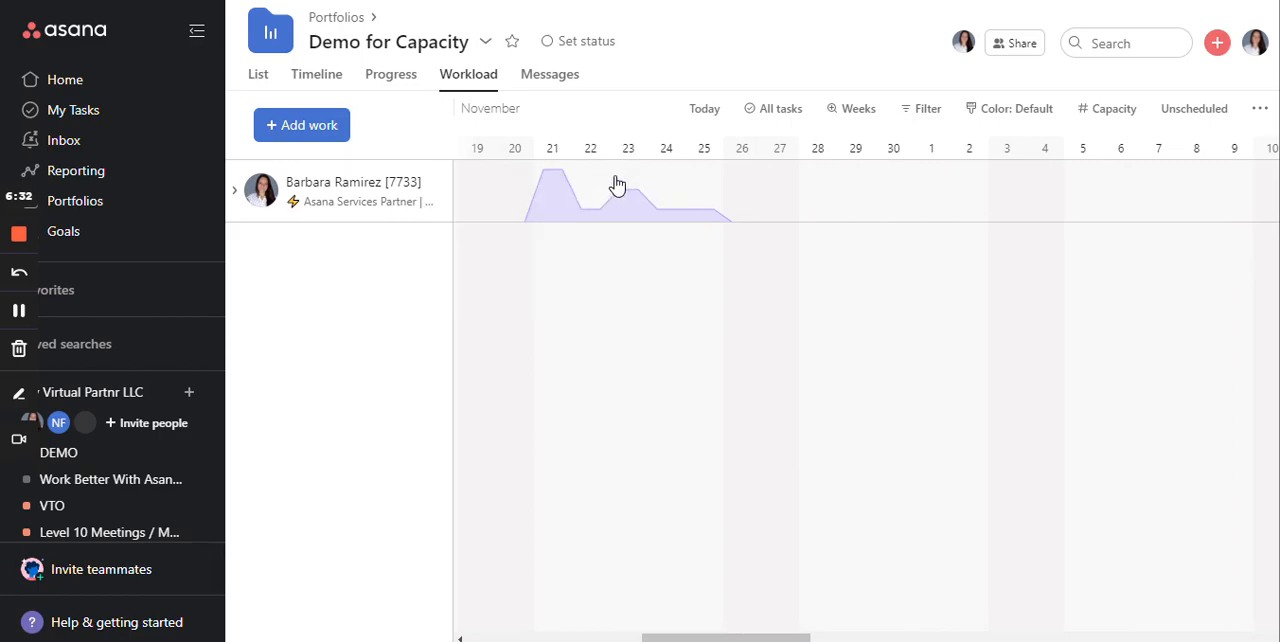
mouse_move(554, 182)
mouse_move(557, 178)
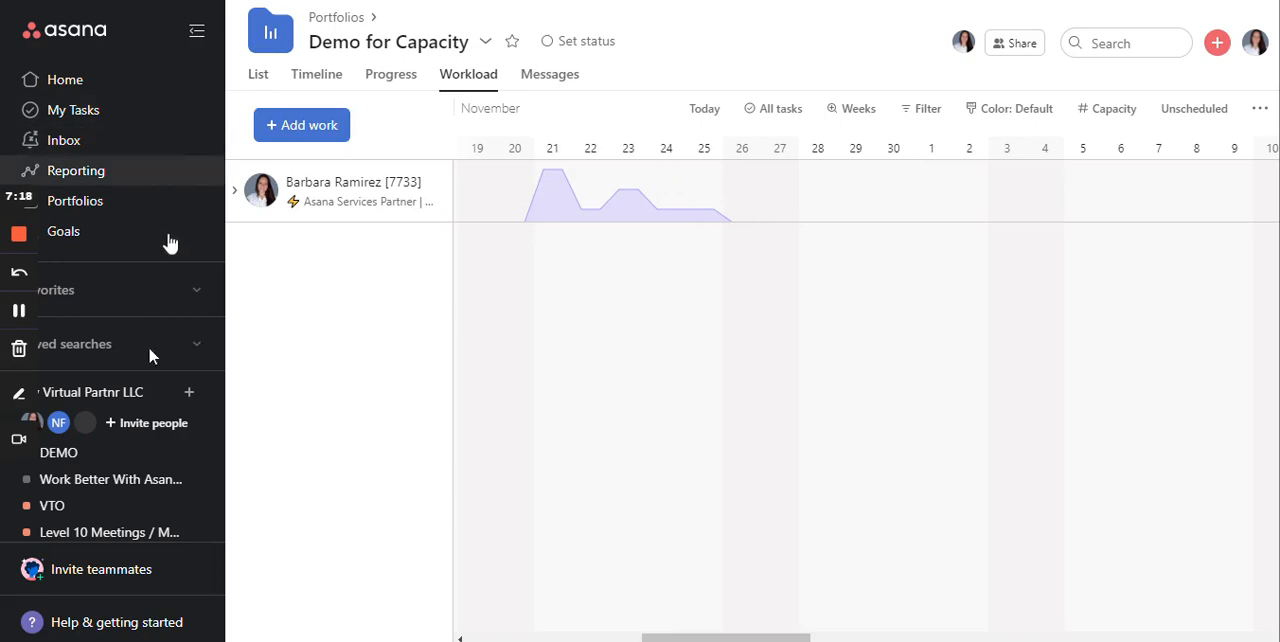
- Add the Time your work fields, Estimated time and Actual time, to the DEMO project
left_click(118, 458)
left_click(1221, 127)
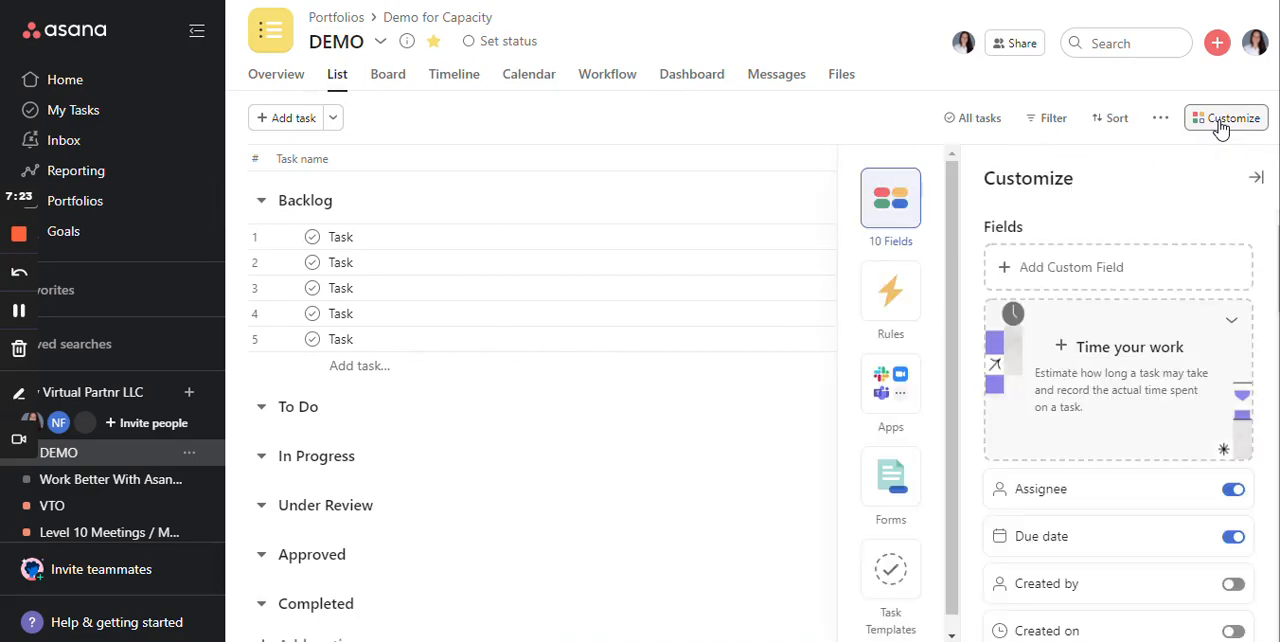
left_click(1085, 378)
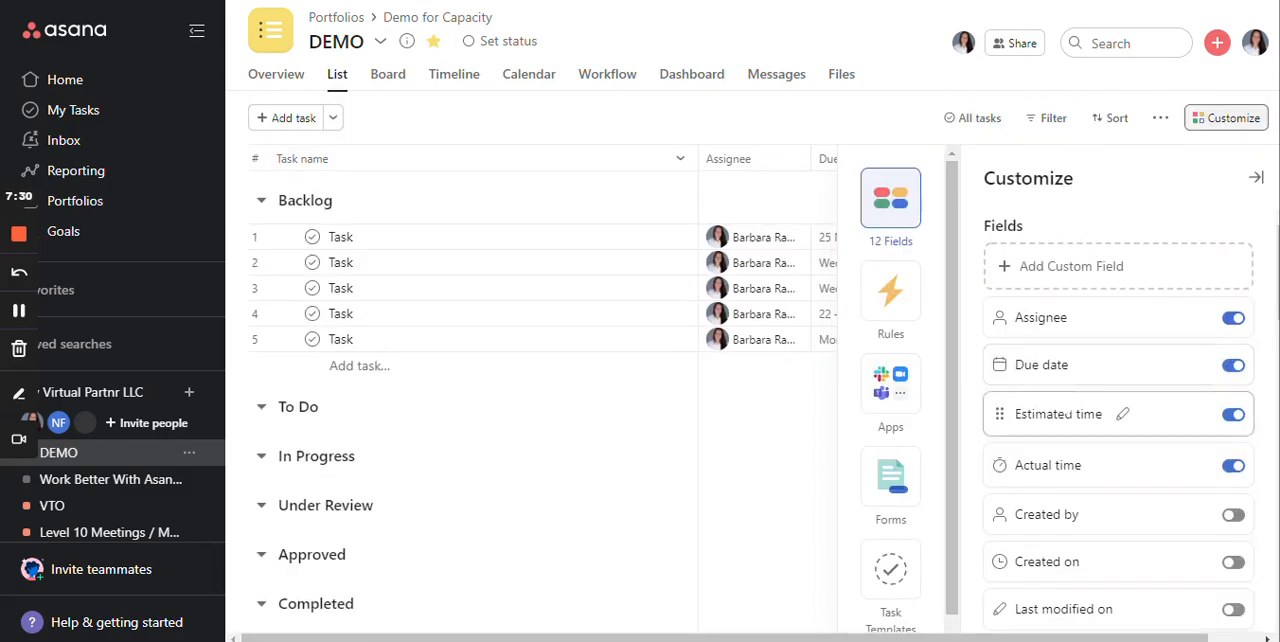
- Expand the DEMO project's full field list, examine which fields are available and switched on, and close the customization settings
scroll(1085, 370, "down", 3)
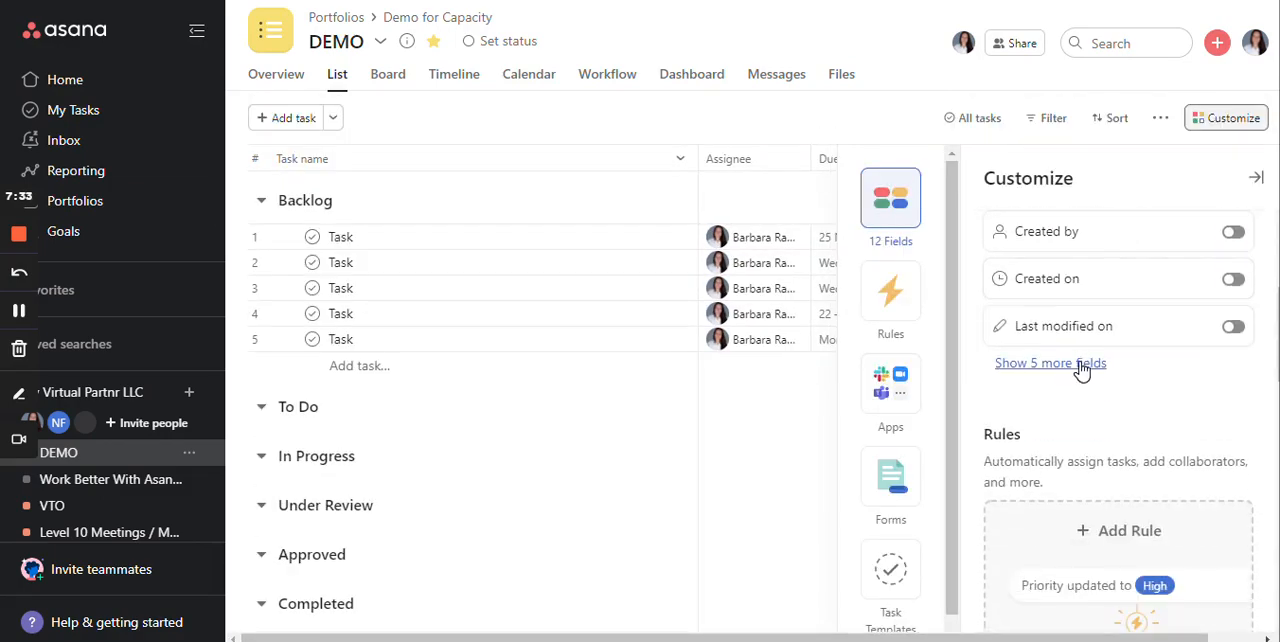
left_click(1081, 363)
scroll(1082, 377, "down", 1)
scroll(1082, 377, "up", 5)
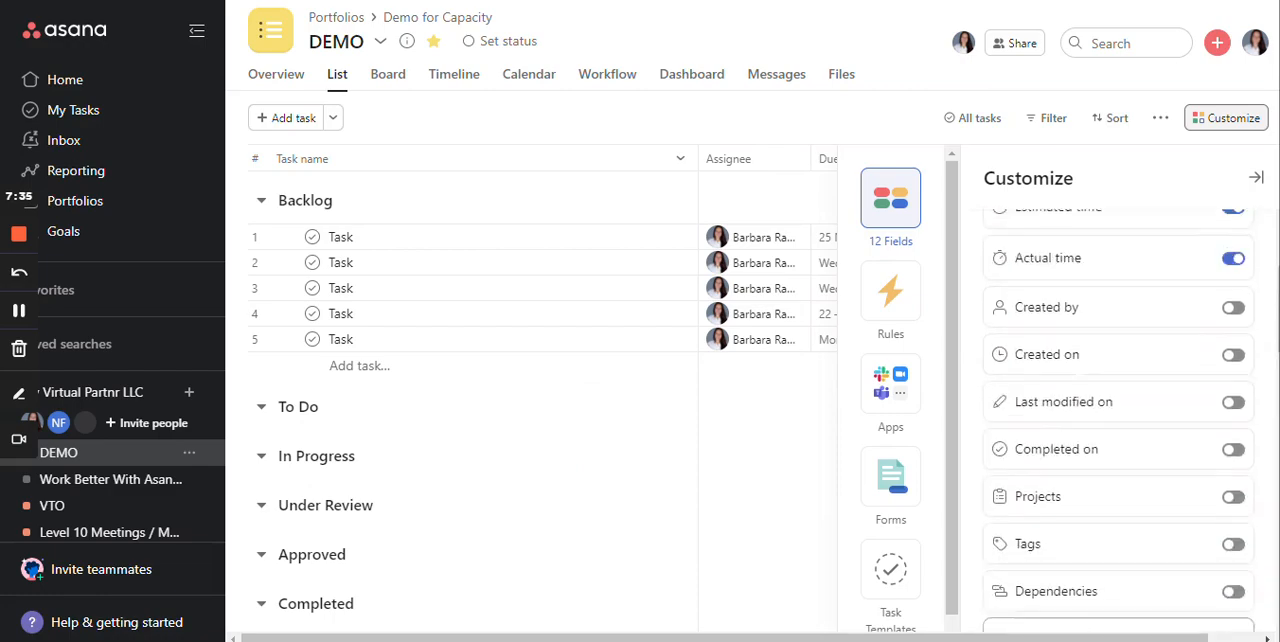
scroll(1082, 377, "down", 5)
scroll(1082, 377, "up", 5)
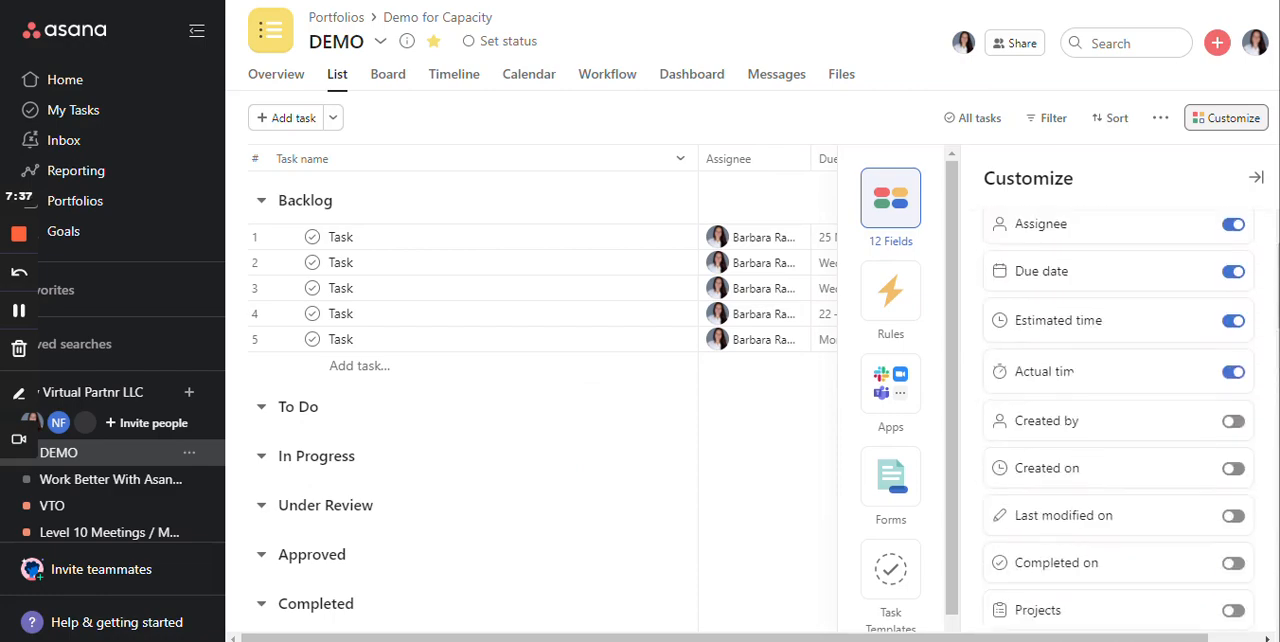
scroll(1076, 405, "down", 1)
scroll(1120, 468, "down", 2)
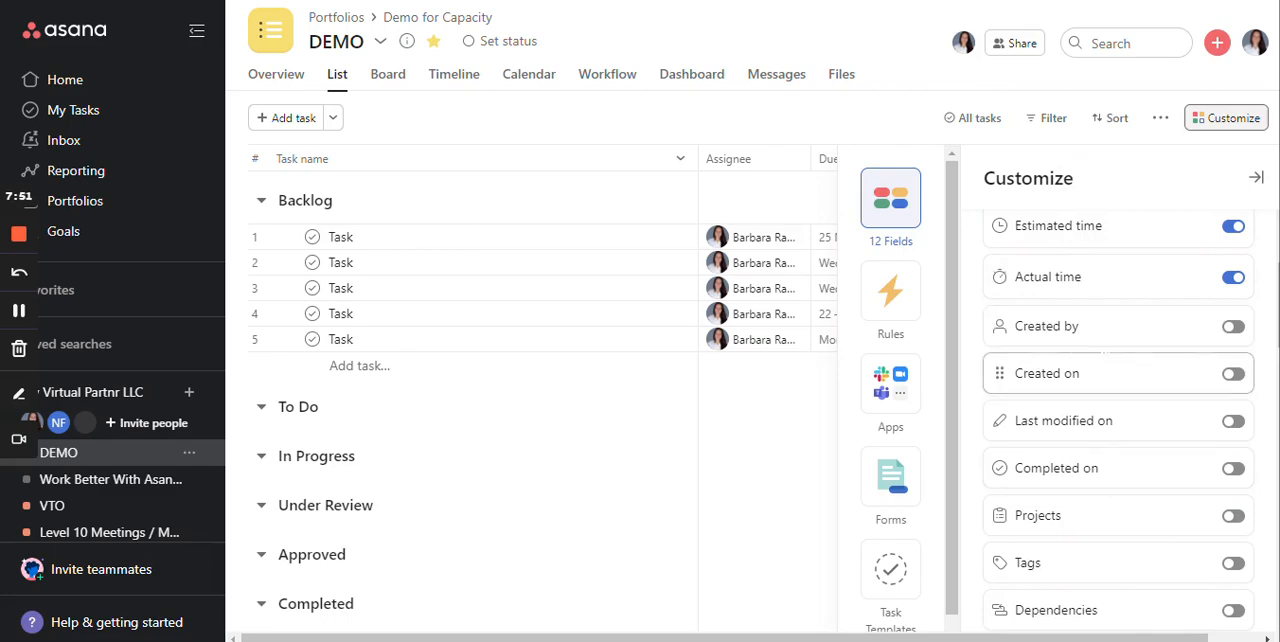
scroll(1105, 370, "down", 2)
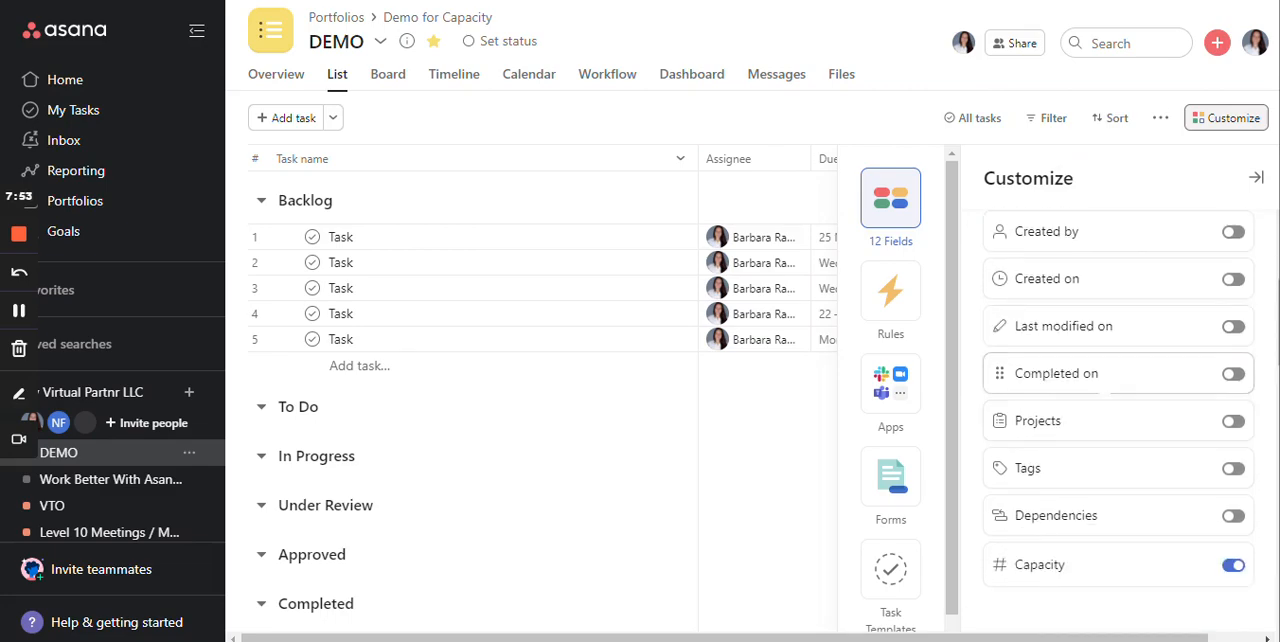
scroll(1103, 409, "down", 3)
scroll(1089, 371, "up", 4)
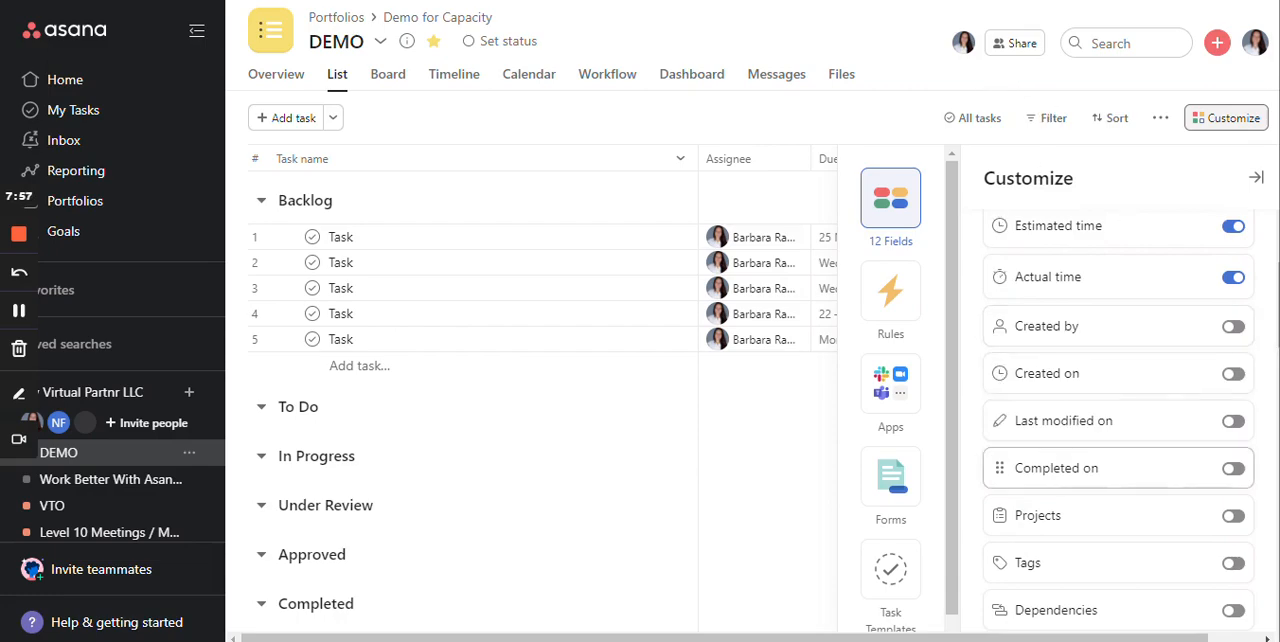
scroll(1108, 457, "up", 1)
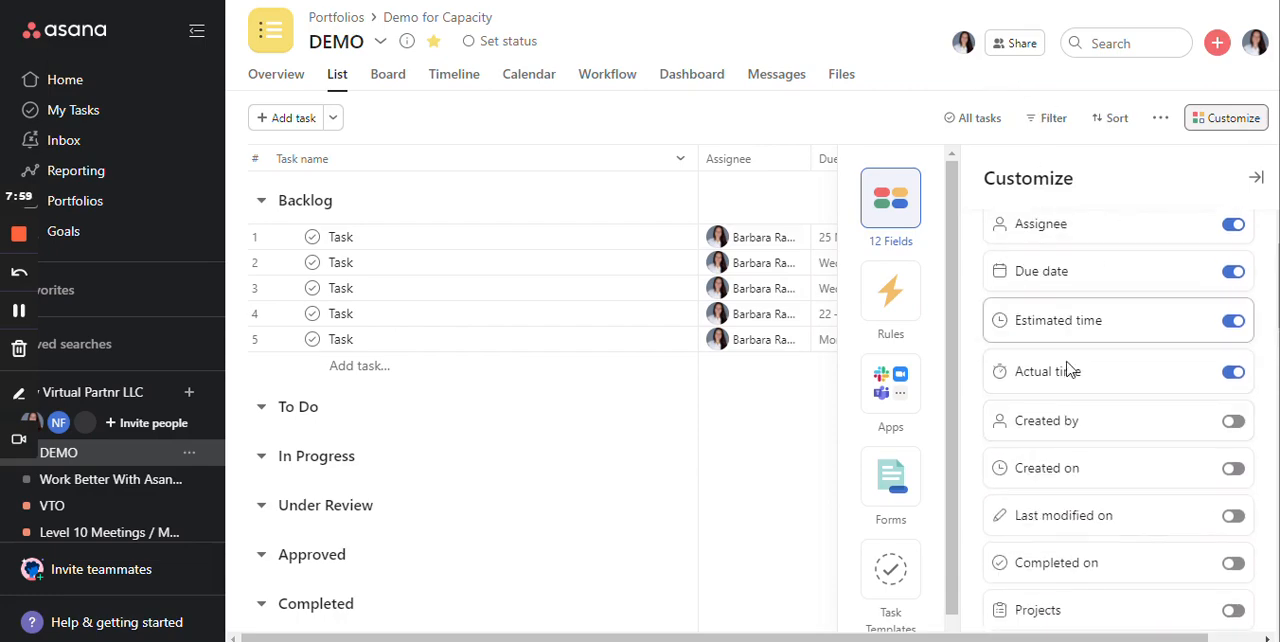
left_click(1256, 180)
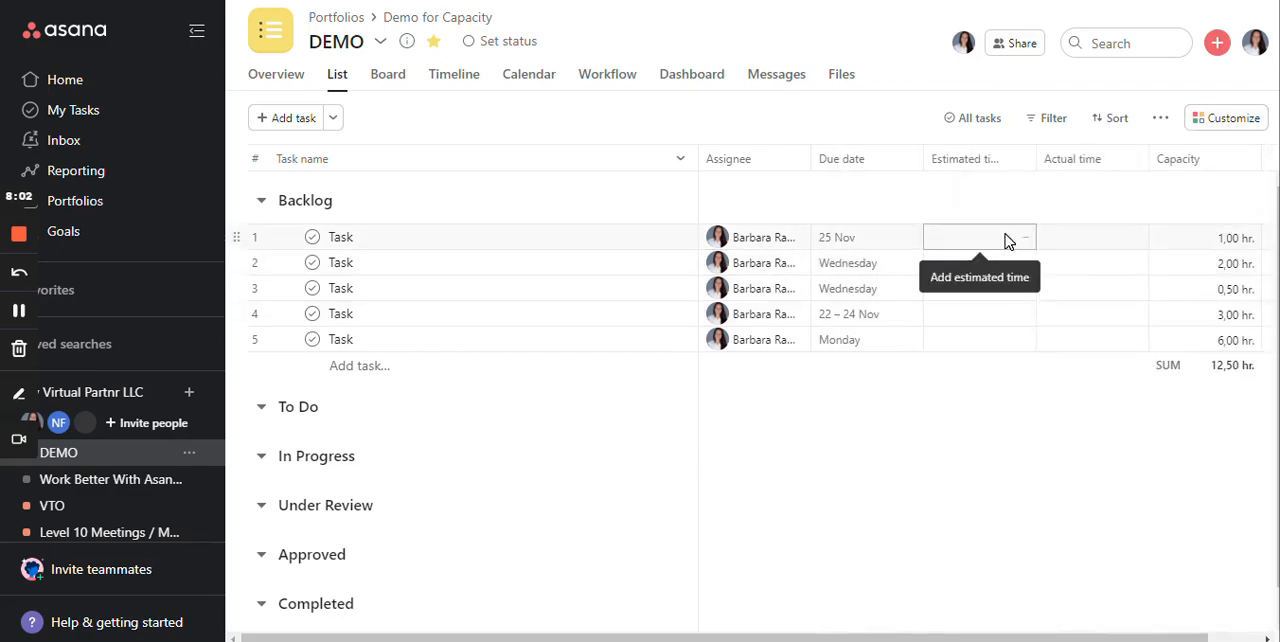
left_click(650, 243)
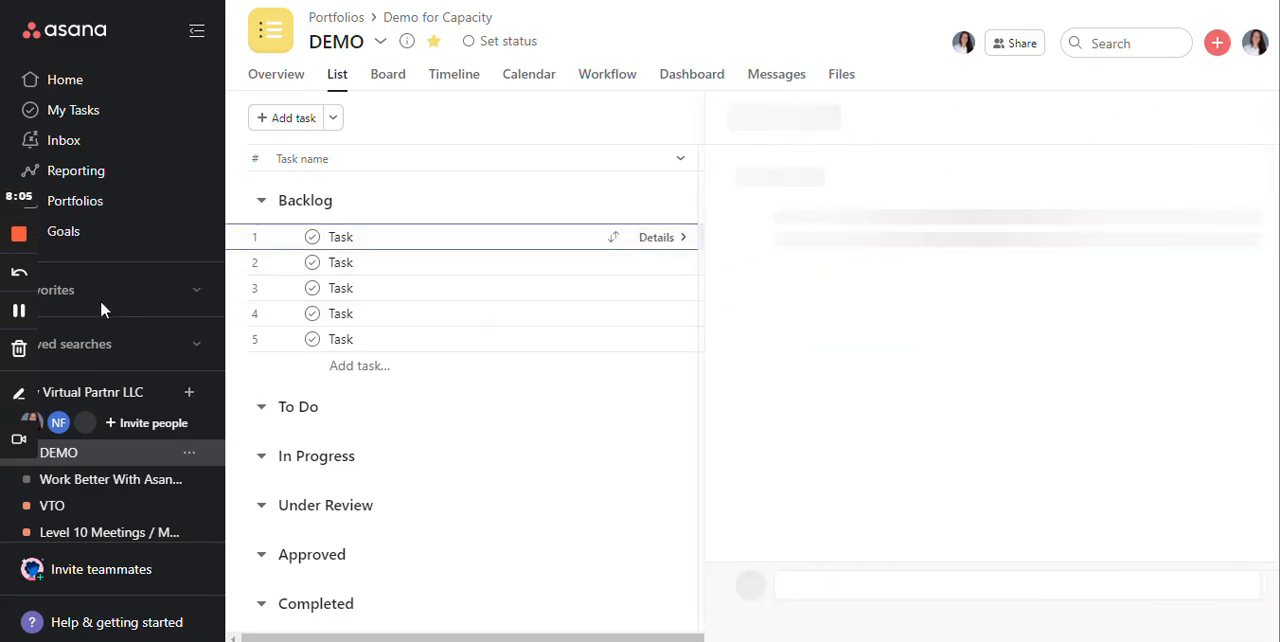
left_click(19, 311)
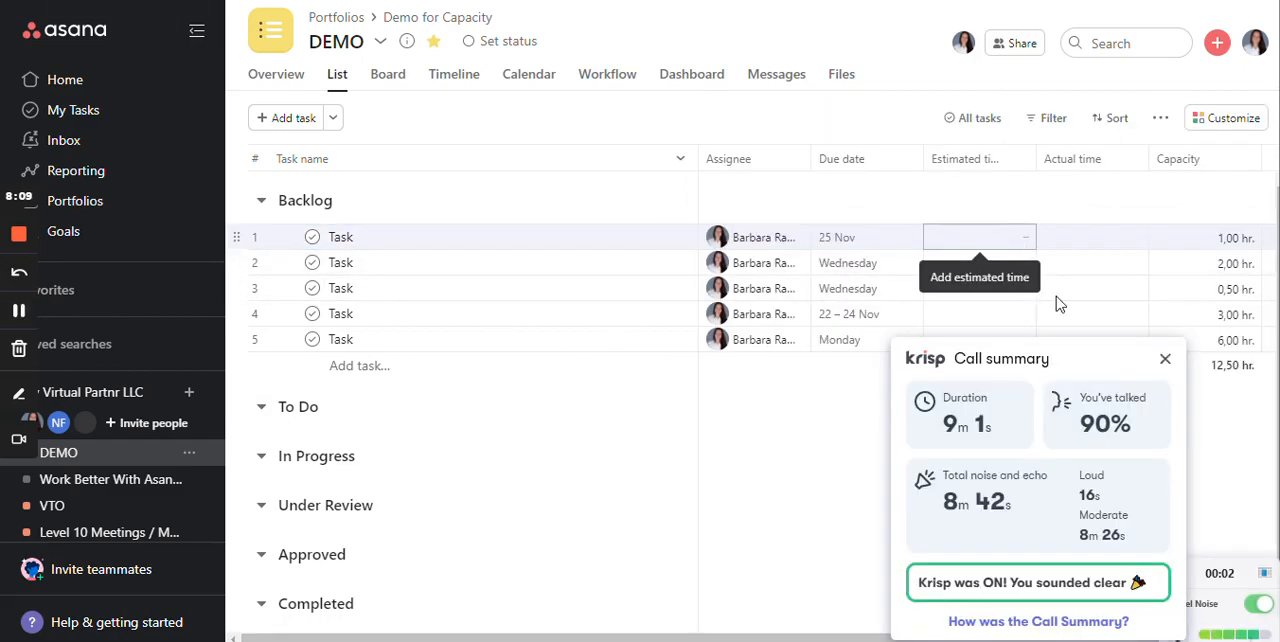
left_click(1165, 361)
left_click(1165, 367)
left_click(1007, 427)
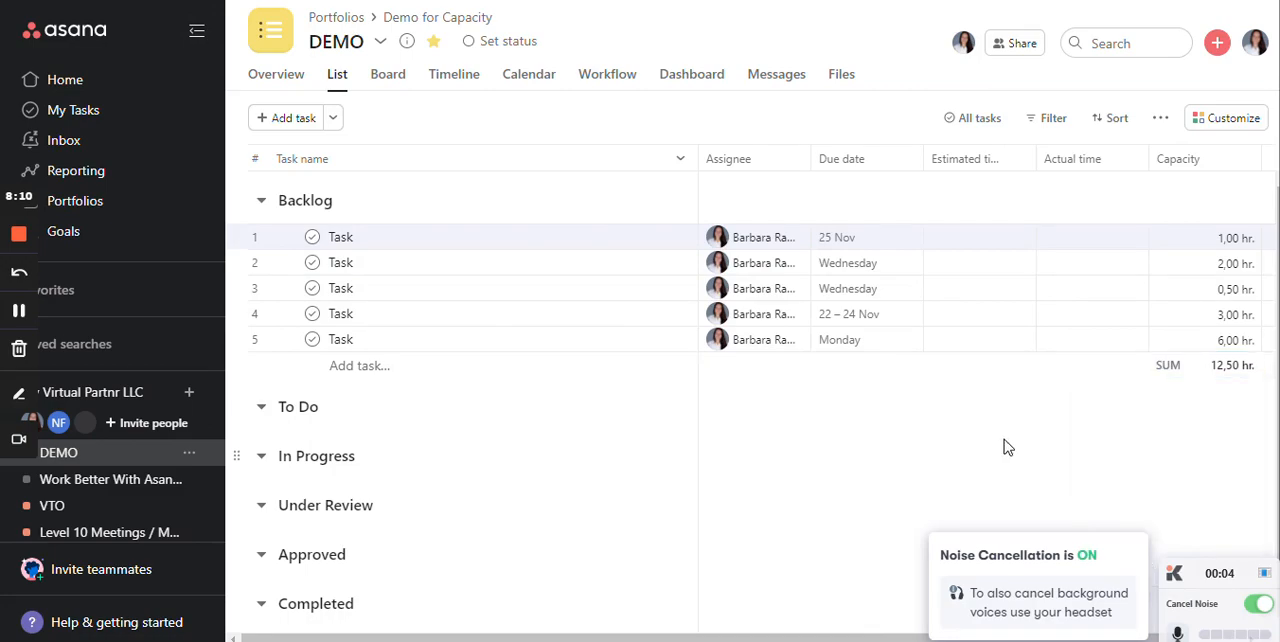
left_click(995, 234)
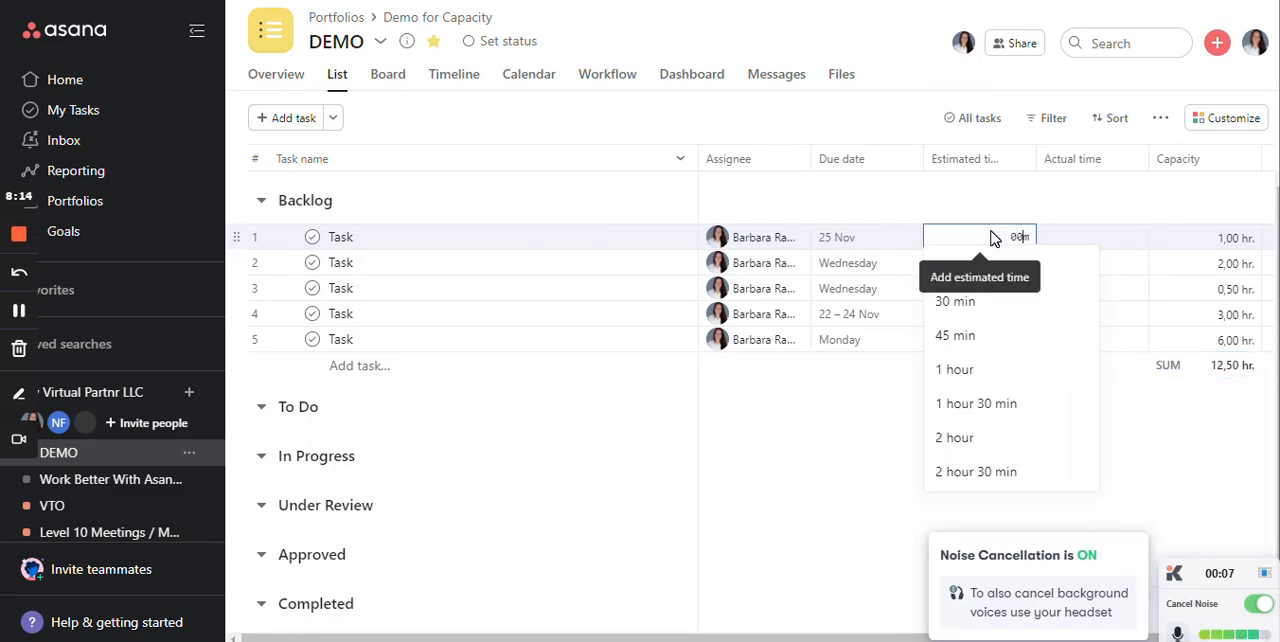
left_click(1063, 246)
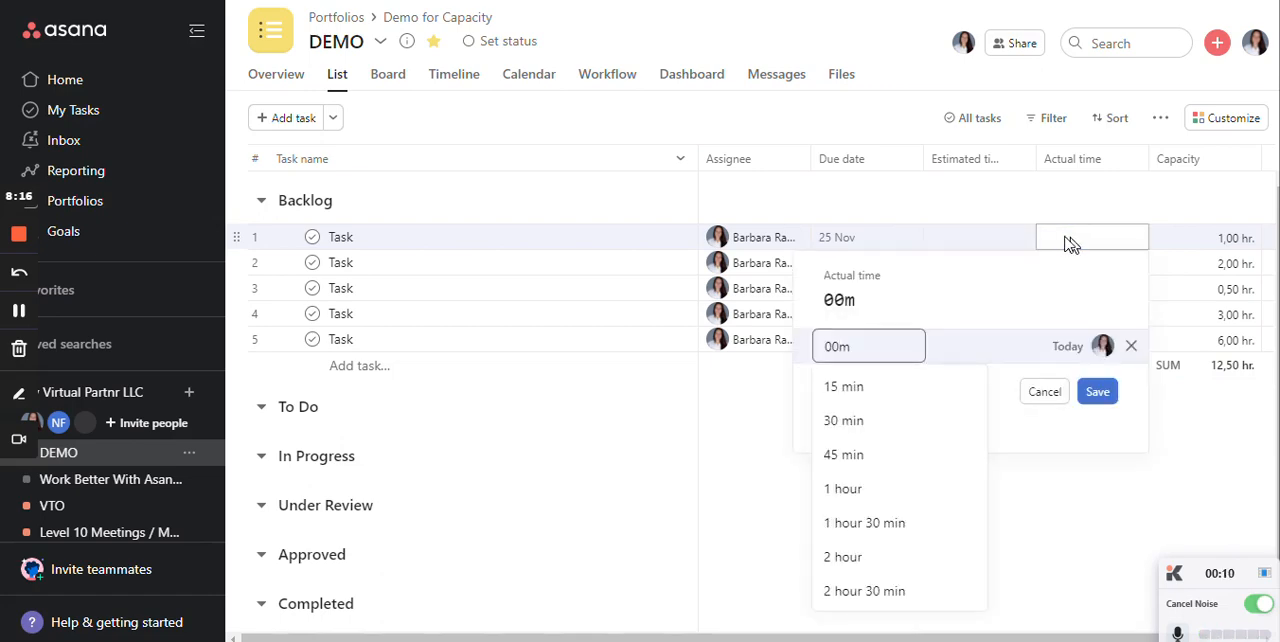
left_click(1012, 236)
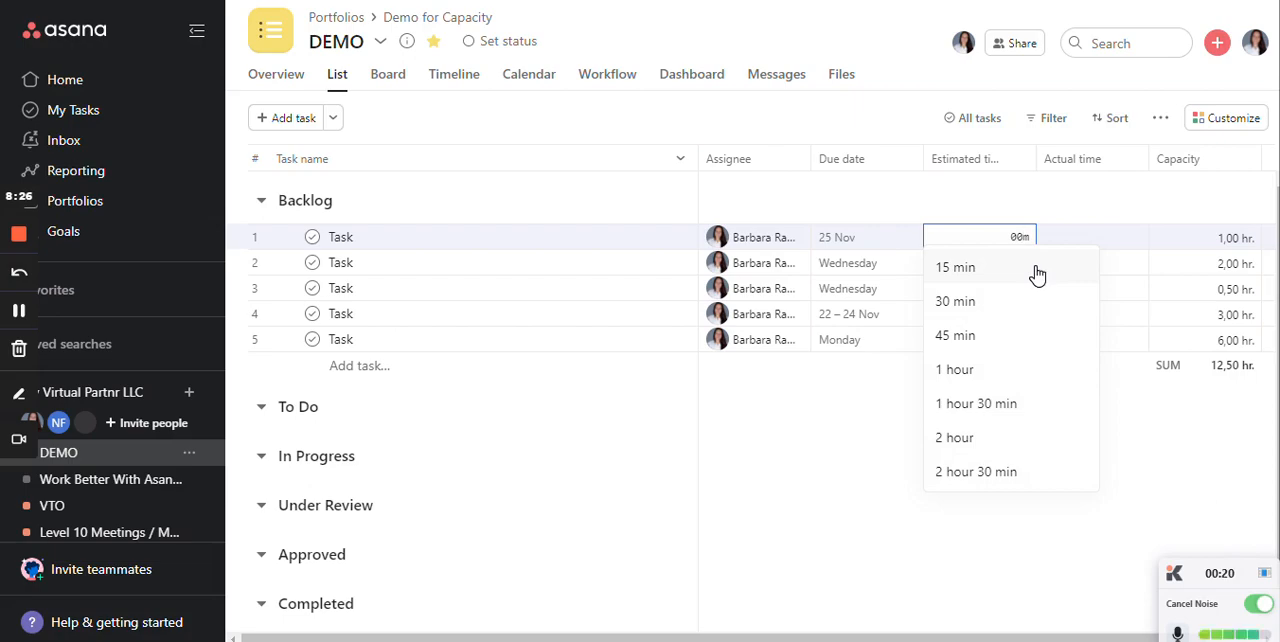
left_click(1143, 197)
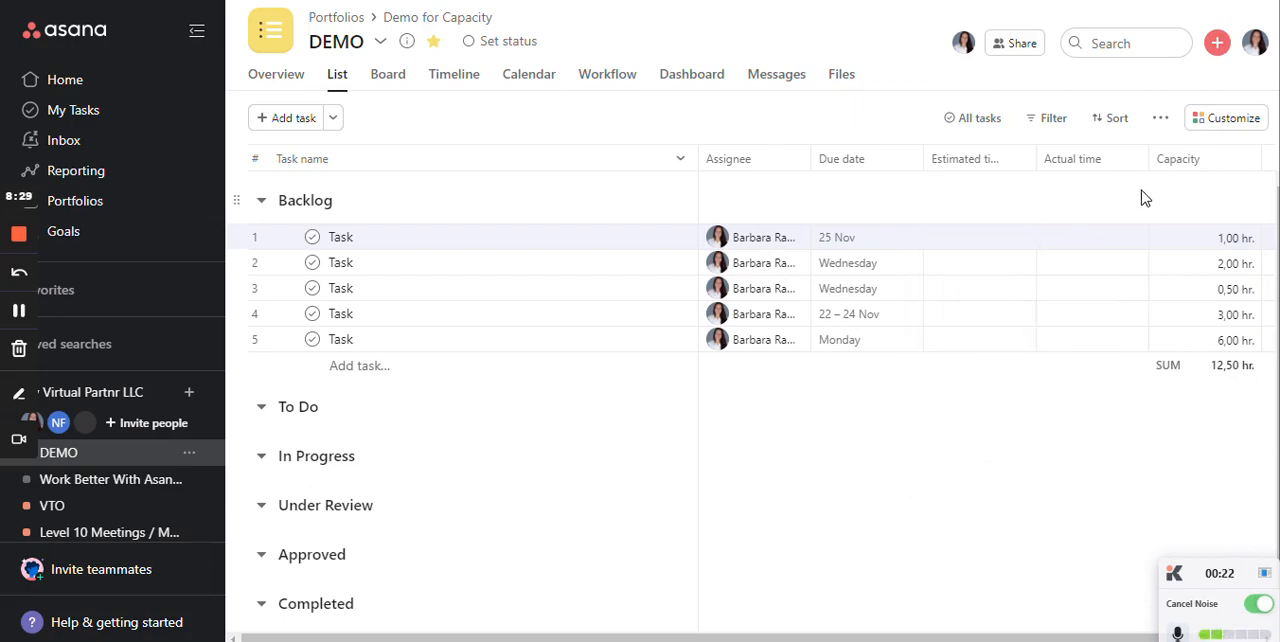
- Set the estimated times of the five Backlog tasks, in order, to 1 hour, 2 hours, 30 minutes, 2 hours and 2 hours
left_click(996, 244)
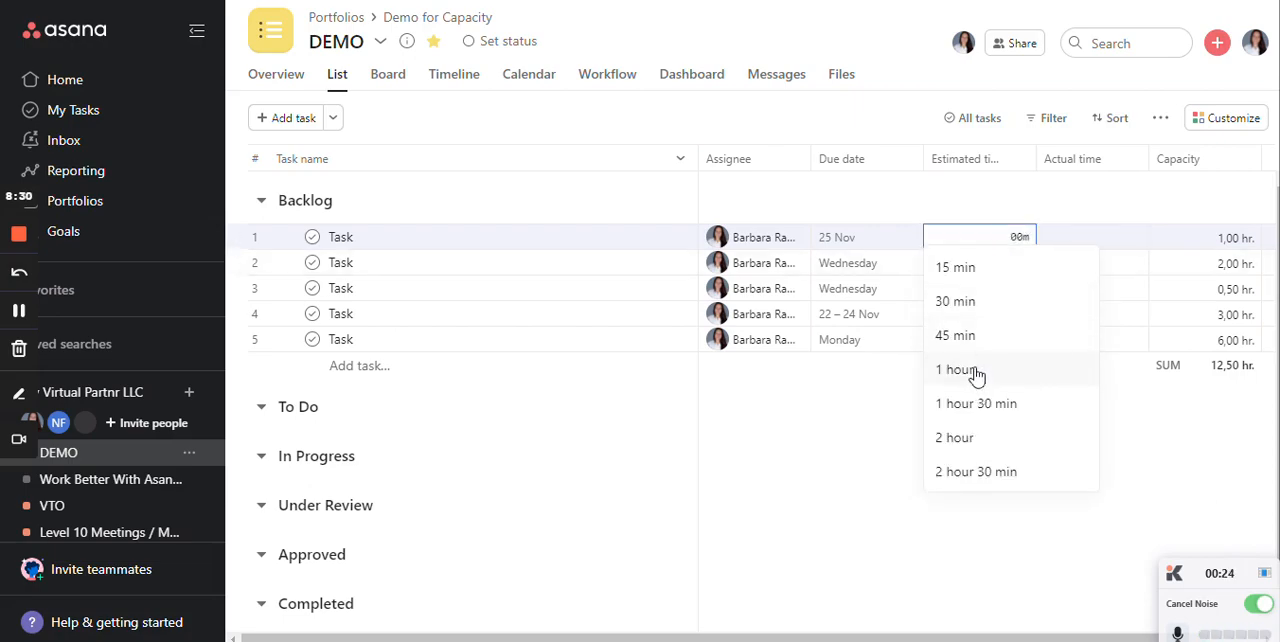
left_click(972, 370)
left_click(1015, 262)
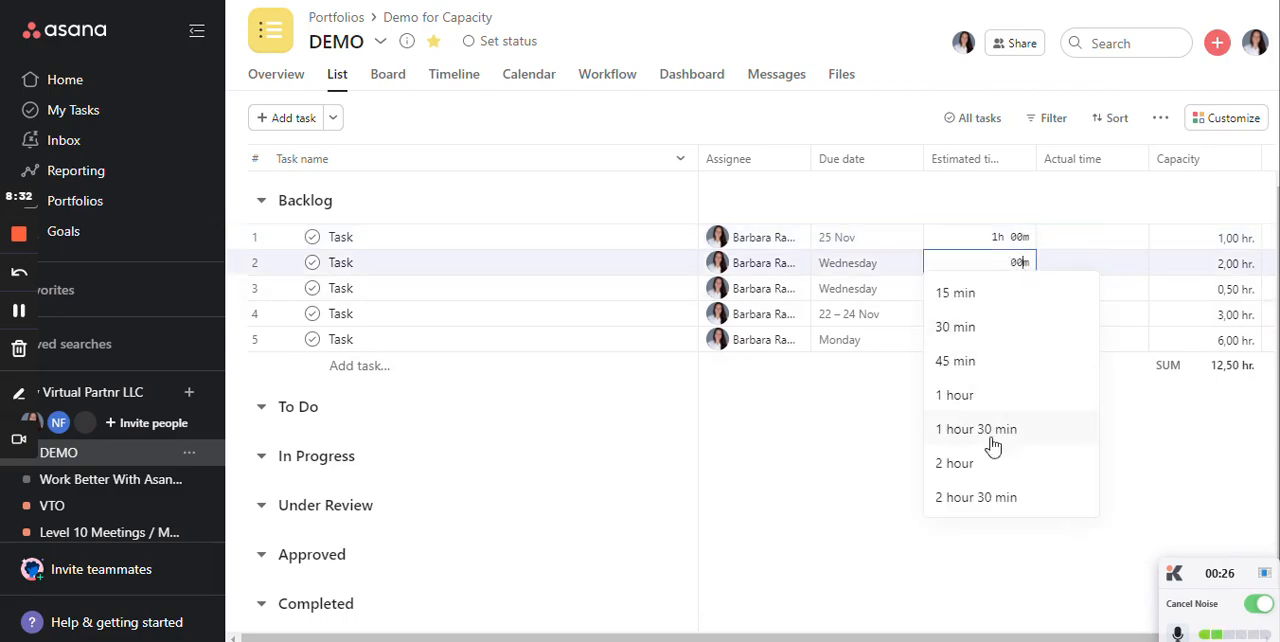
left_click(991, 545)
left_click(1020, 290)
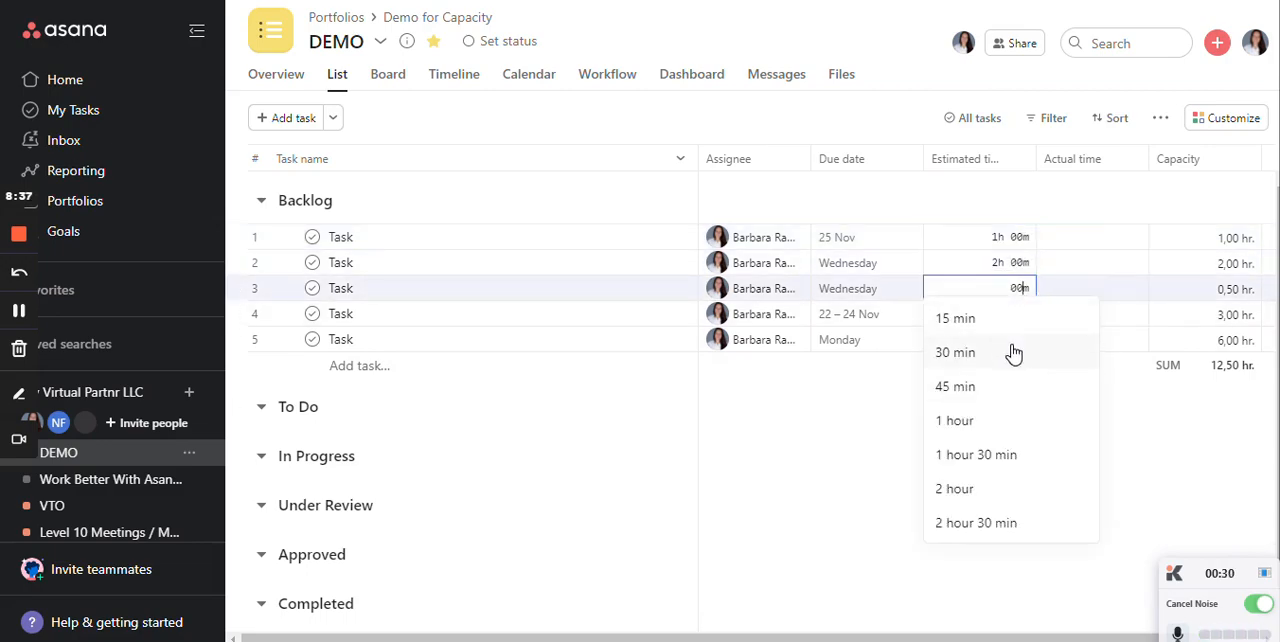
left_click(1013, 352)
left_click(1022, 318)
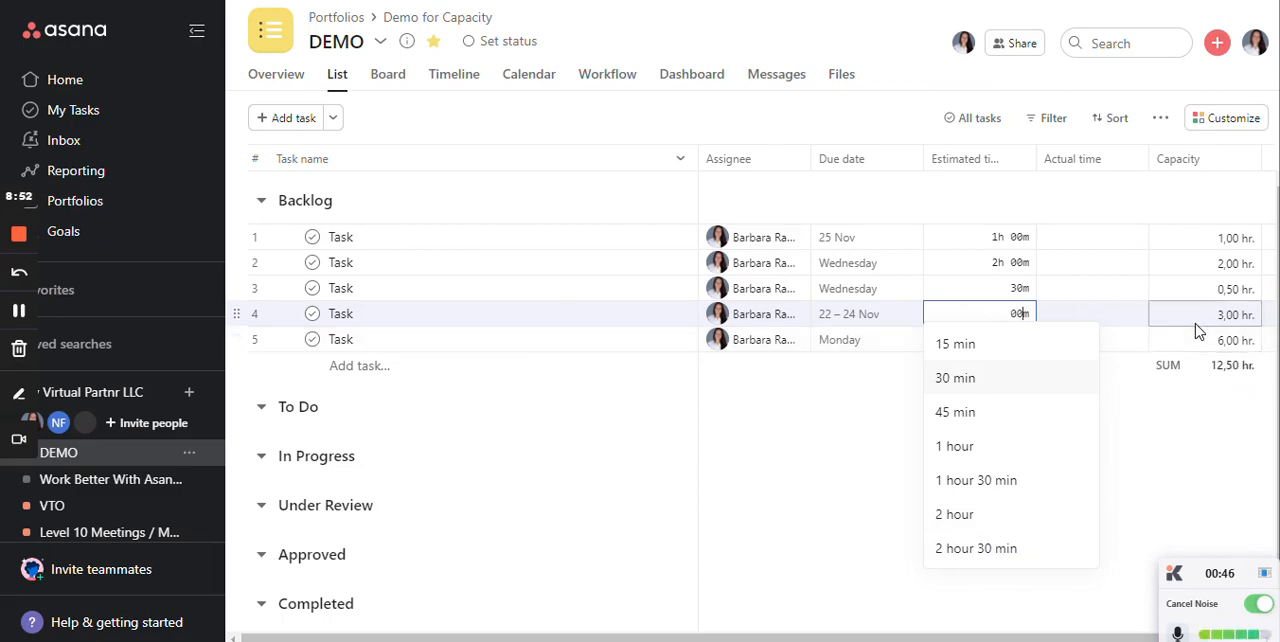
left_click(985, 512)
left_click(1013, 340)
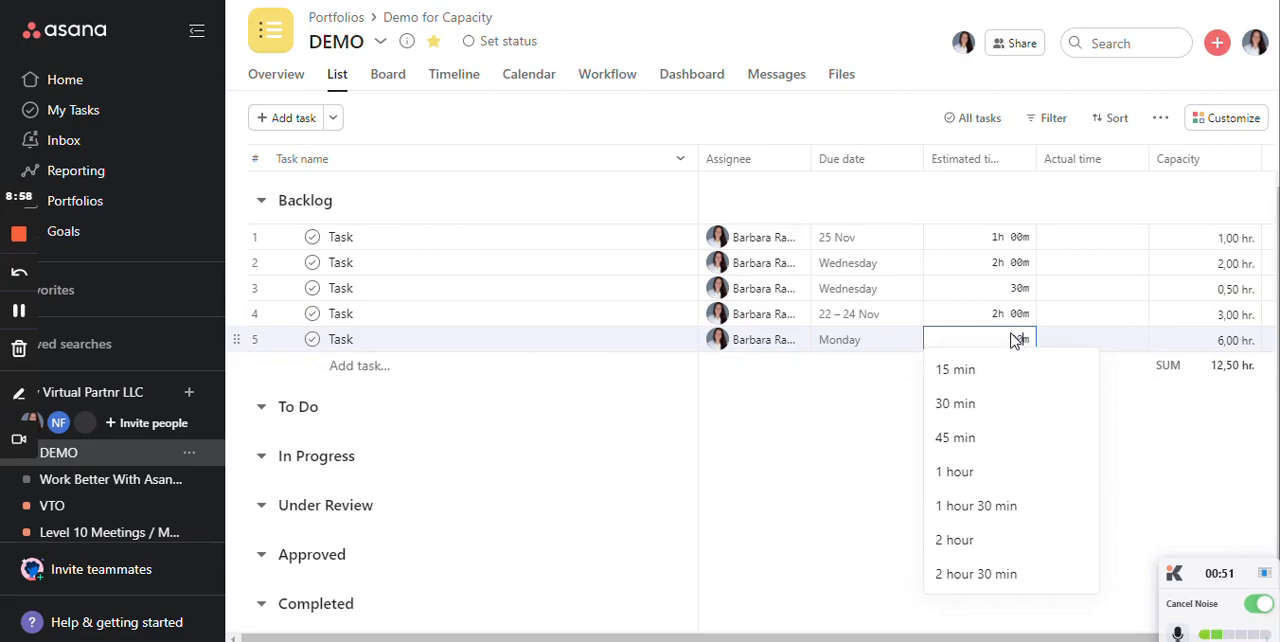
left_click(958, 546)
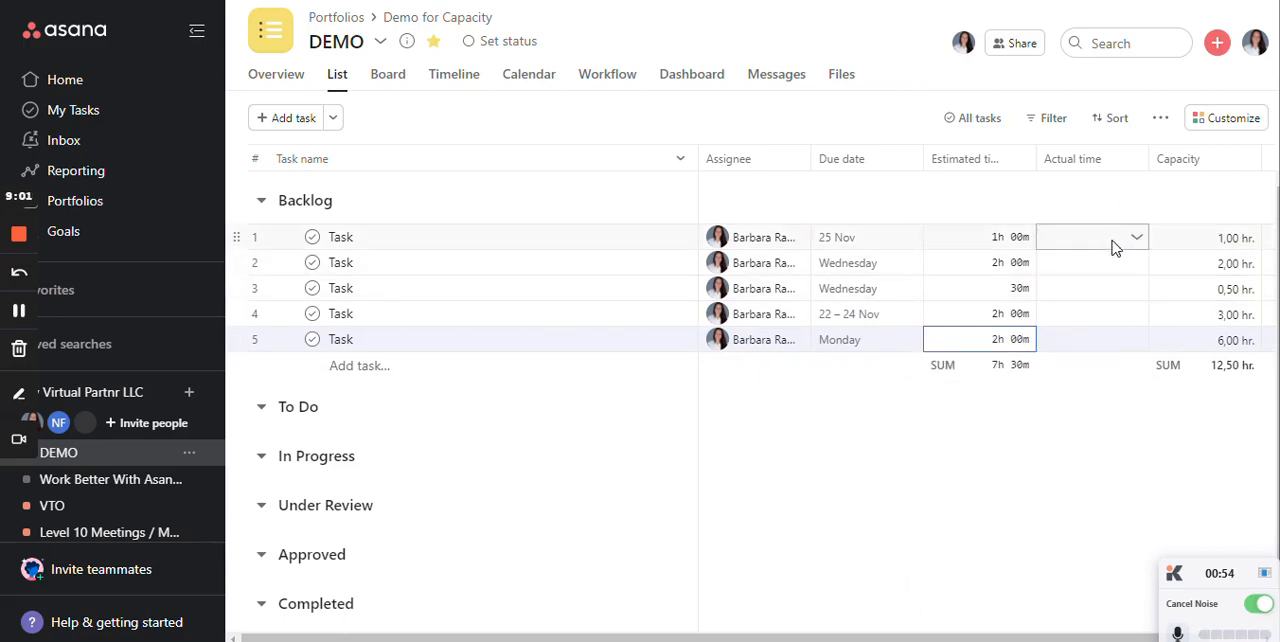
- Open the first Backlog task's details and examine its time fields and the Harvest Time Tracking option
left_click(680, 240)
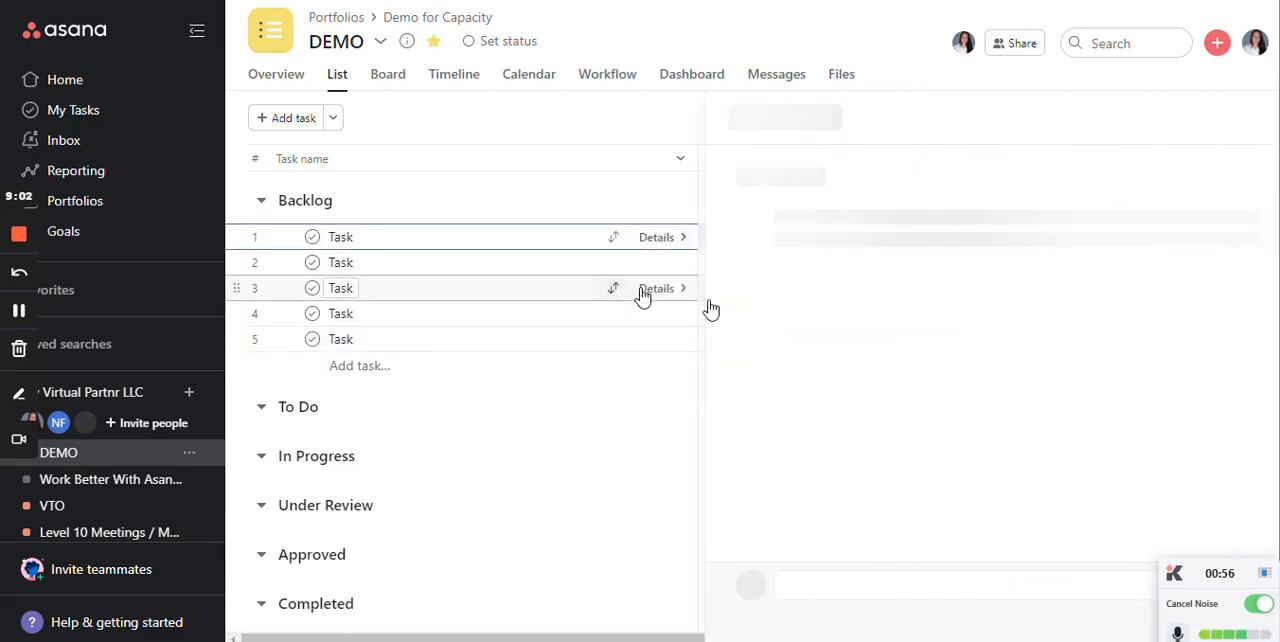
scroll(923, 294, "down", 3)
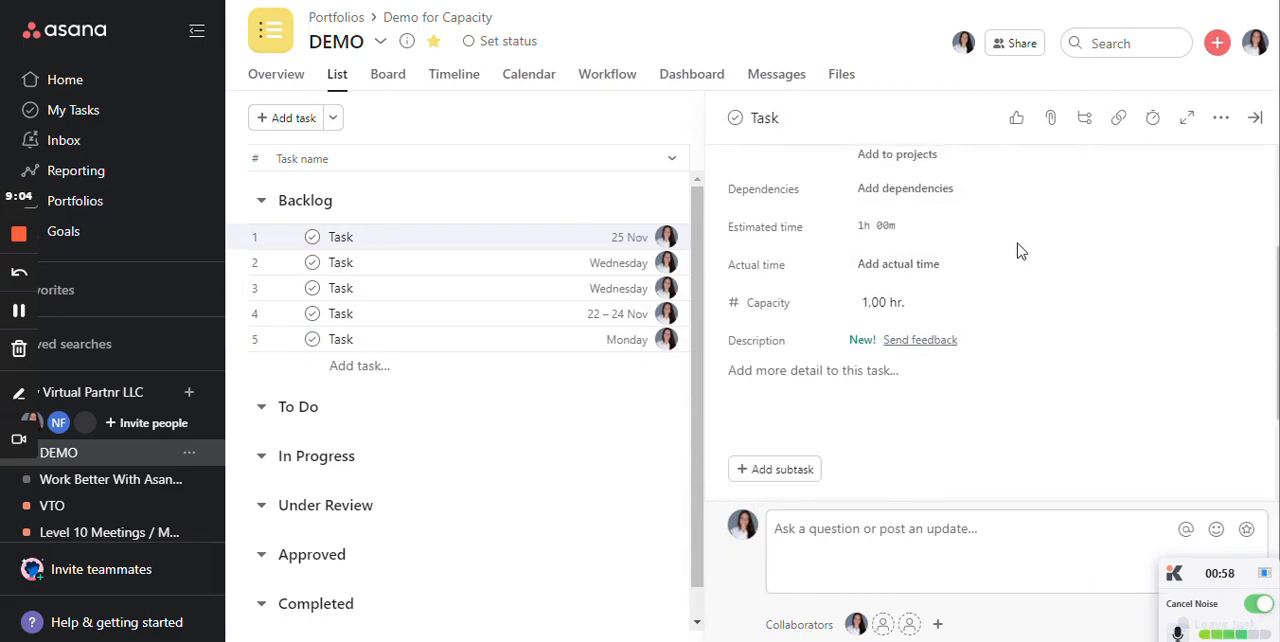
scroll(1018, 243, "up", 3)
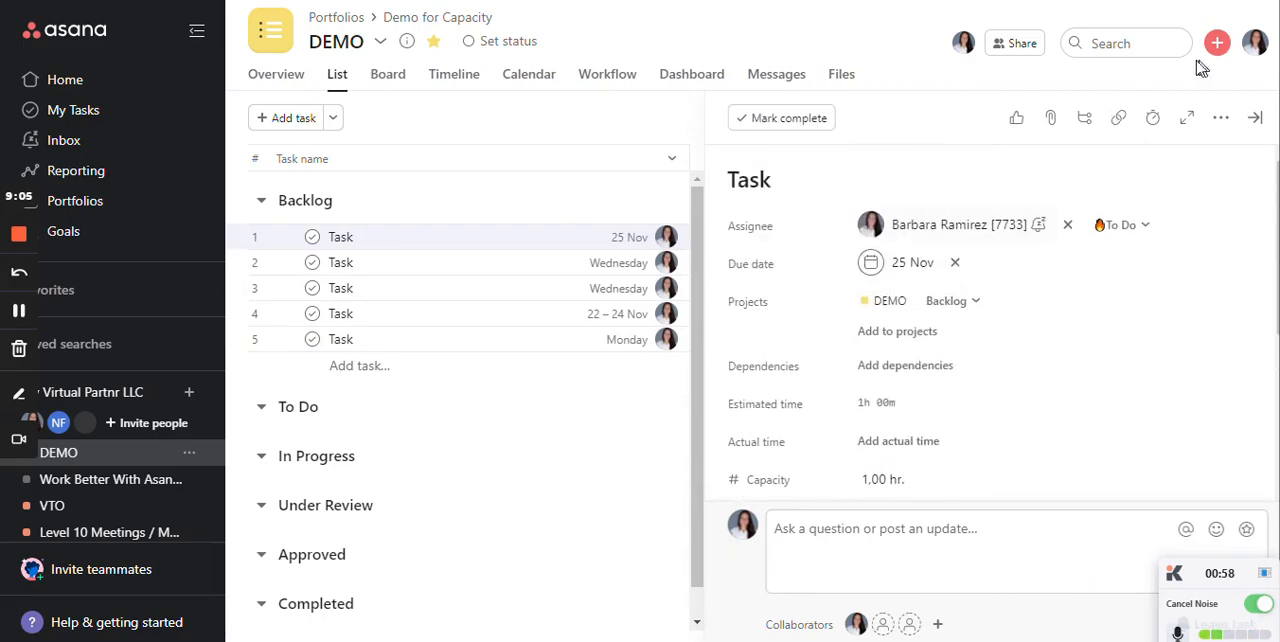
left_click(1151, 130)
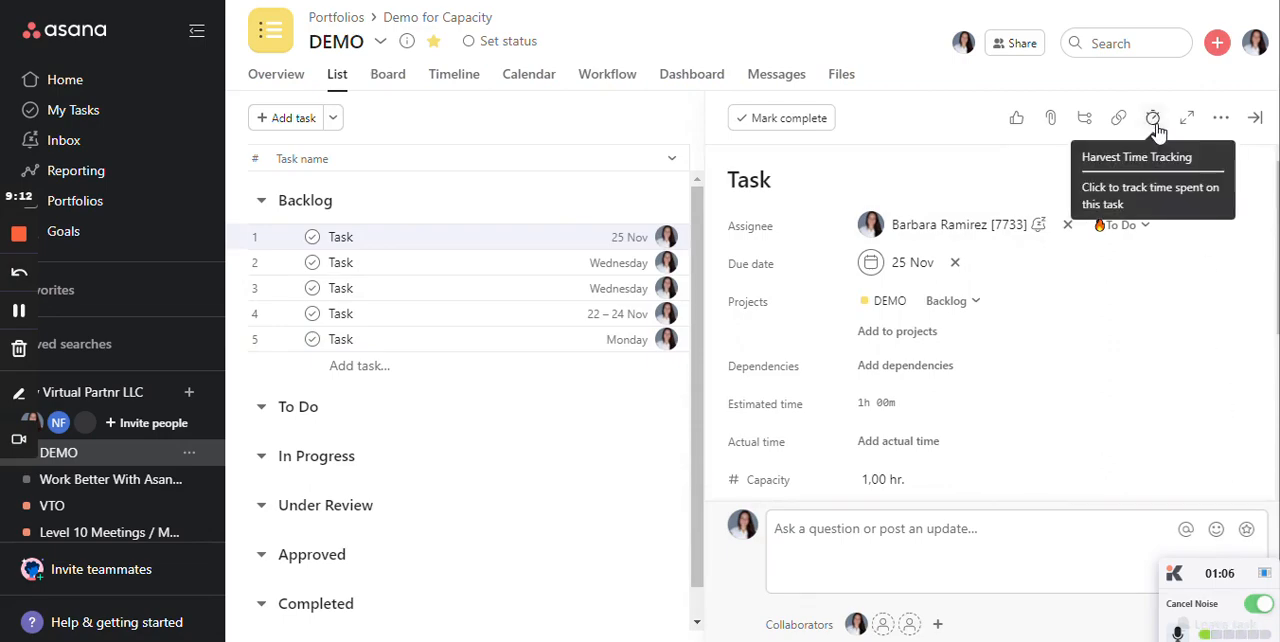
scroll(1043, 229, "down", 2)
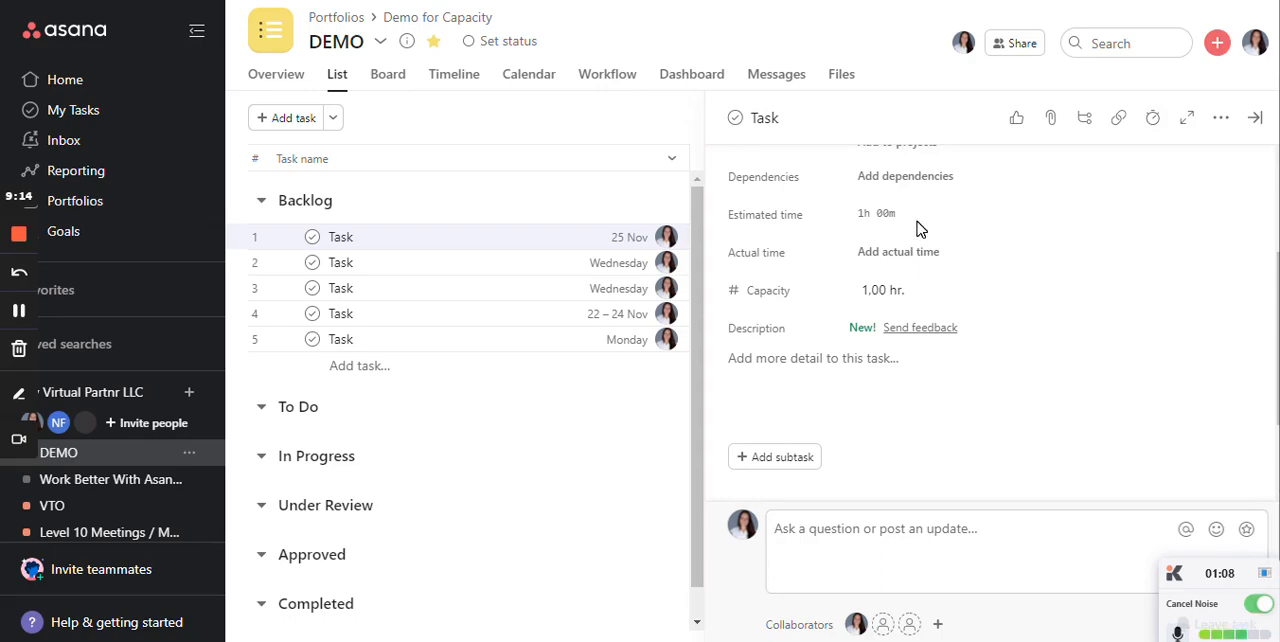
scroll(877, 289, "up", 2)
scroll(851, 360, "down", 3)
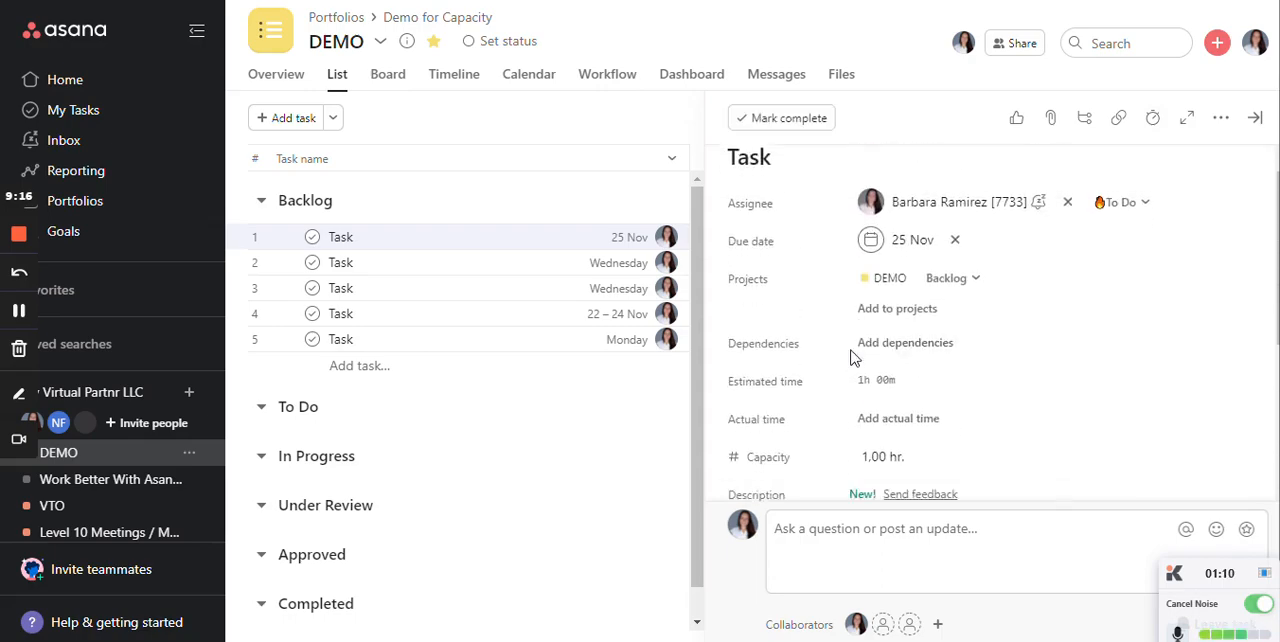
scroll(891, 270, "up", 2)
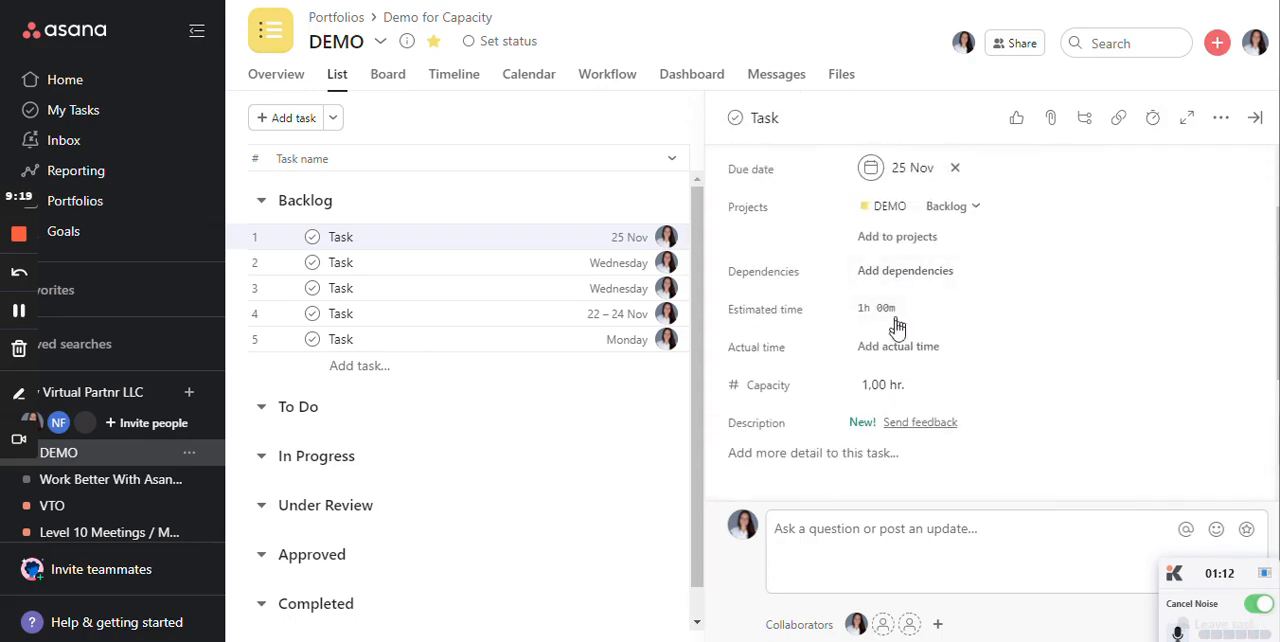
- Log 1 hour of actual time in the first task's details, save it and close the details
left_click(890, 350)
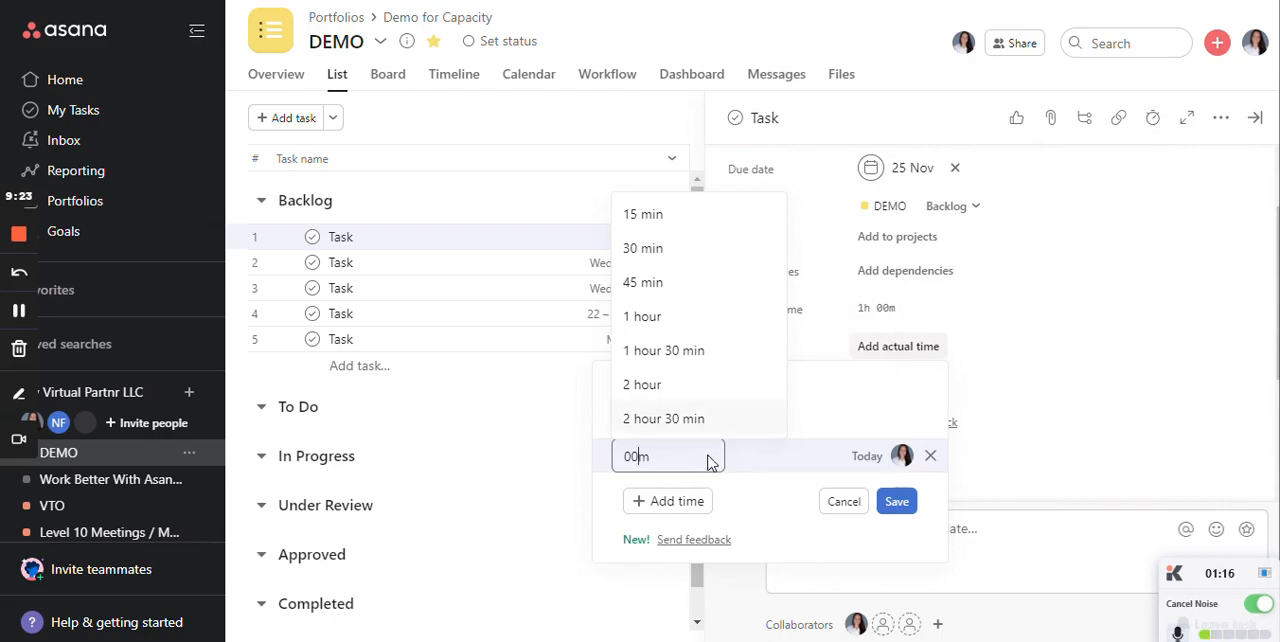
left_click(757, 460)
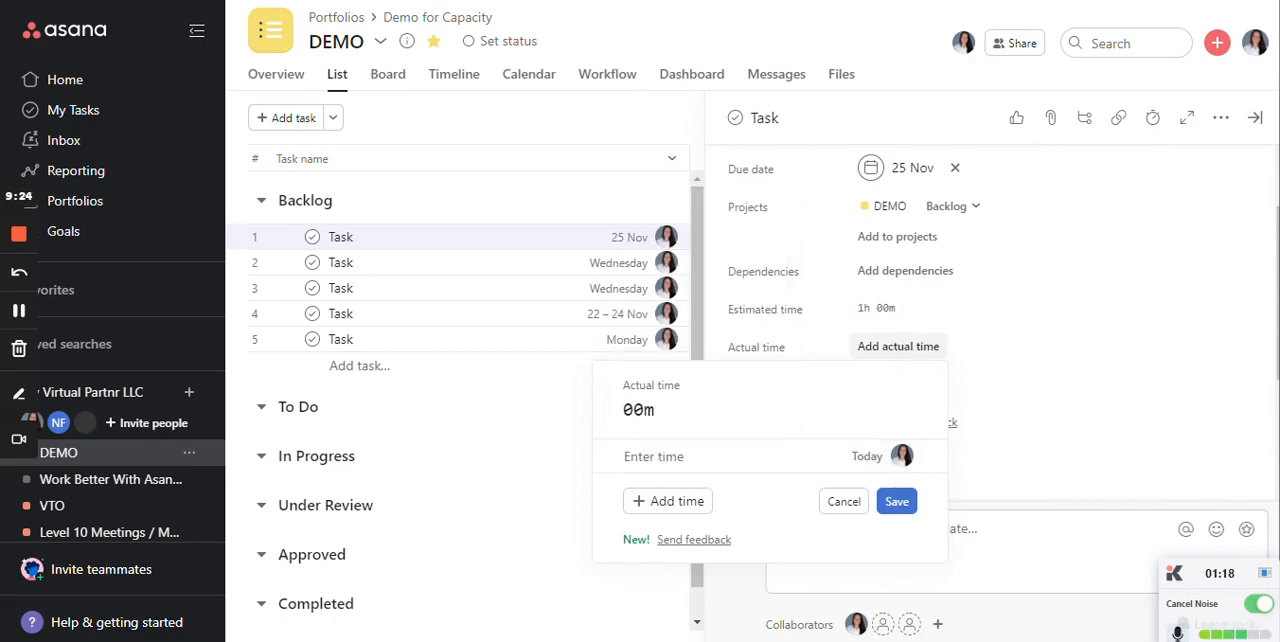
left_click(662, 458)
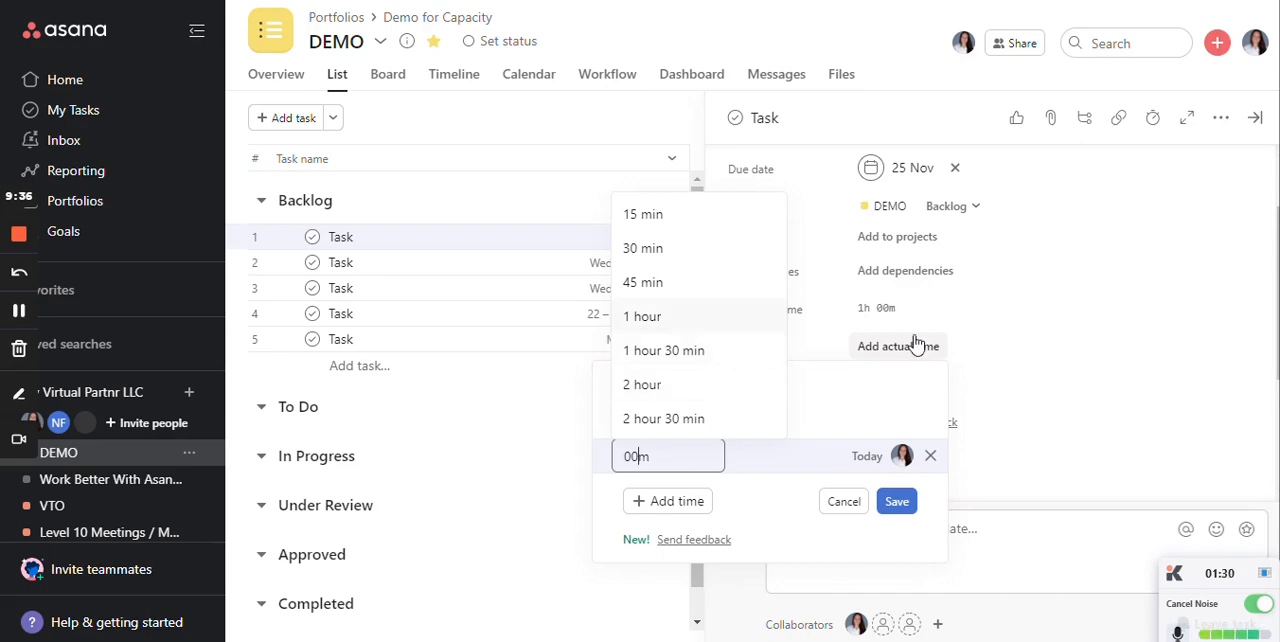
left_click(670, 324)
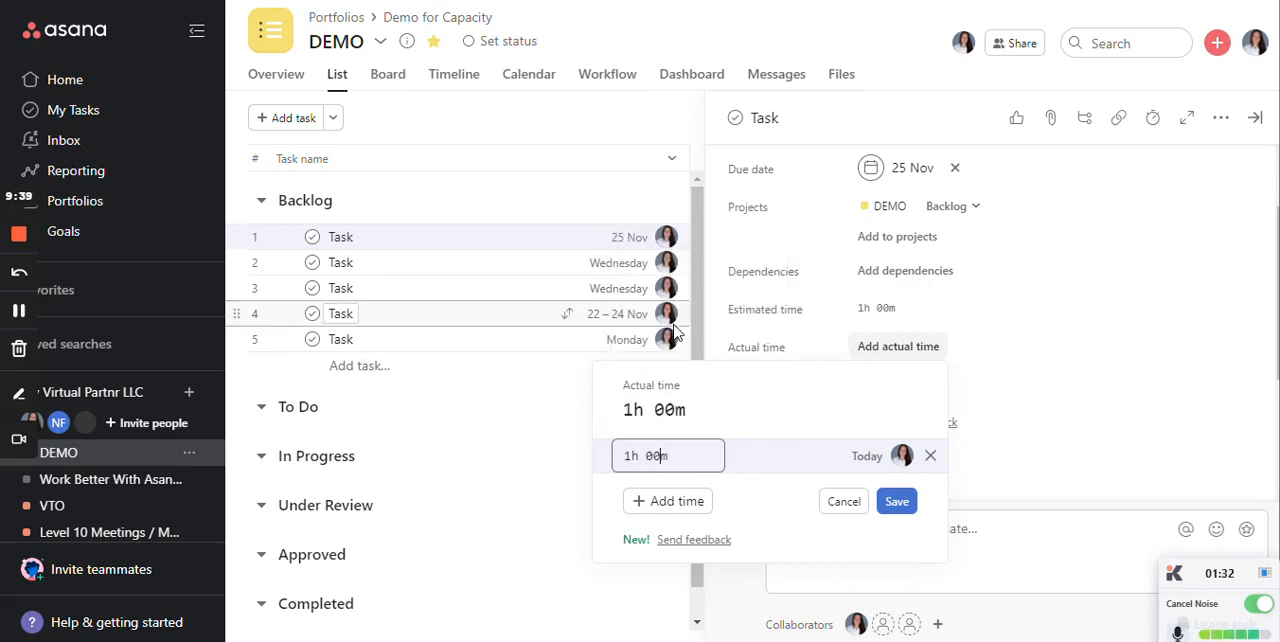
left_click(686, 508)
left_click(809, 424)
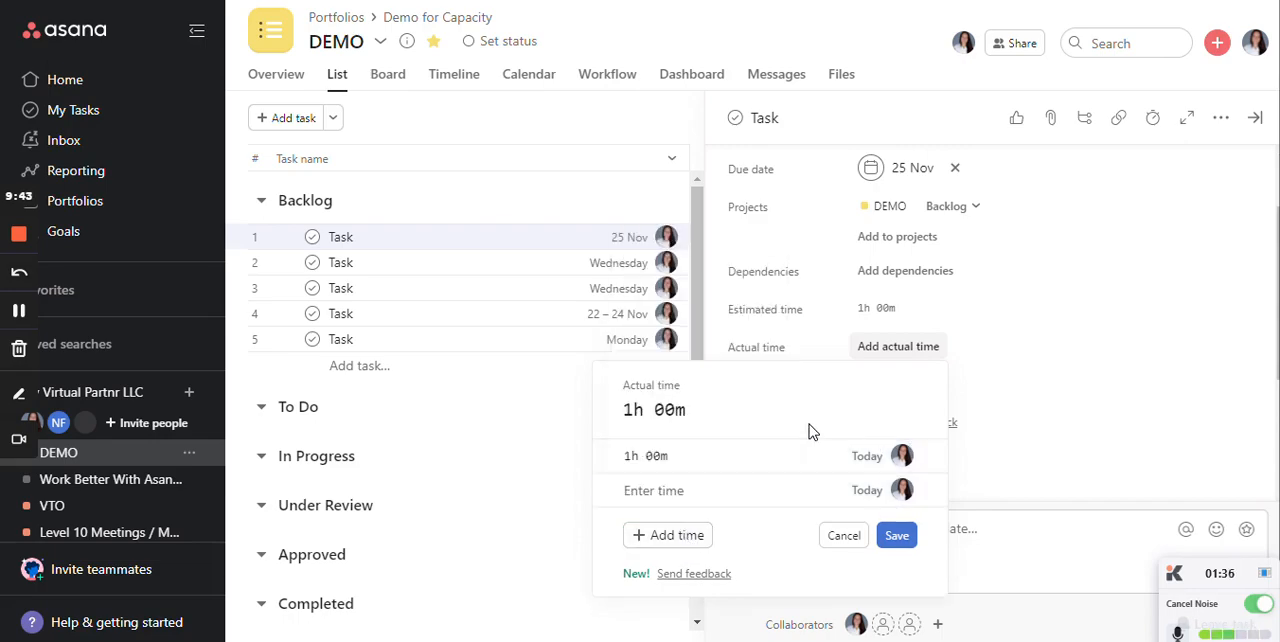
left_click(896, 535)
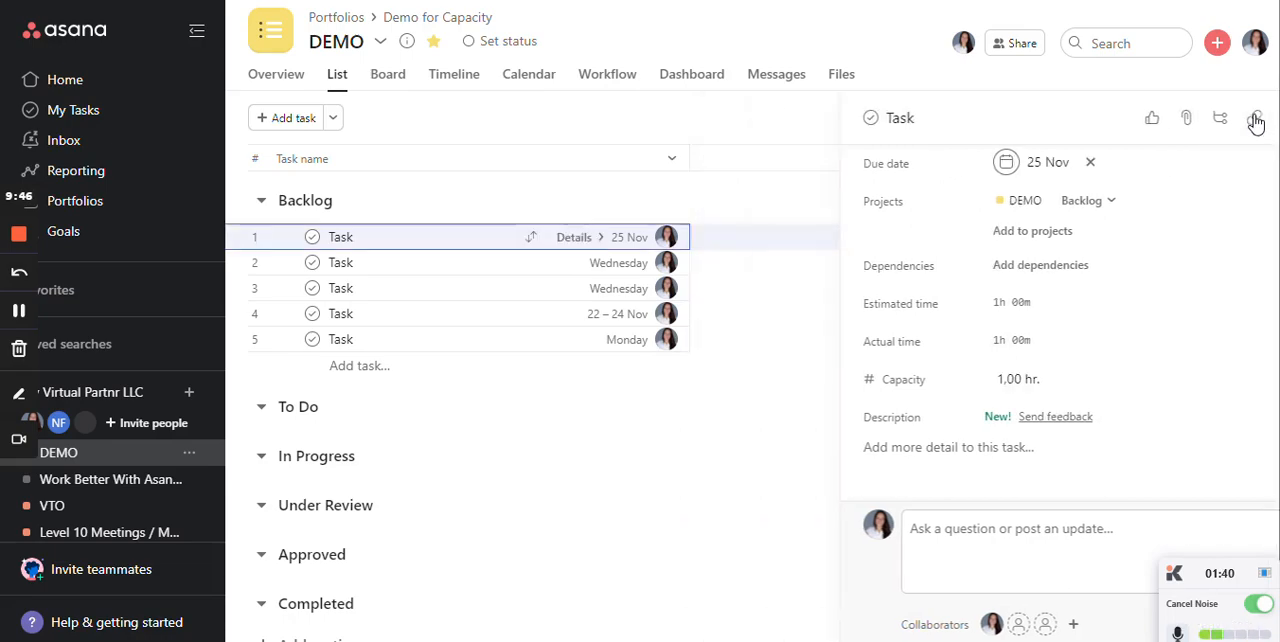
left_click(1256, 118)
- Log actual time of 45 minutes on the second Backlog task and 1 hour on the third, saving each entry
left_click(1100, 265)
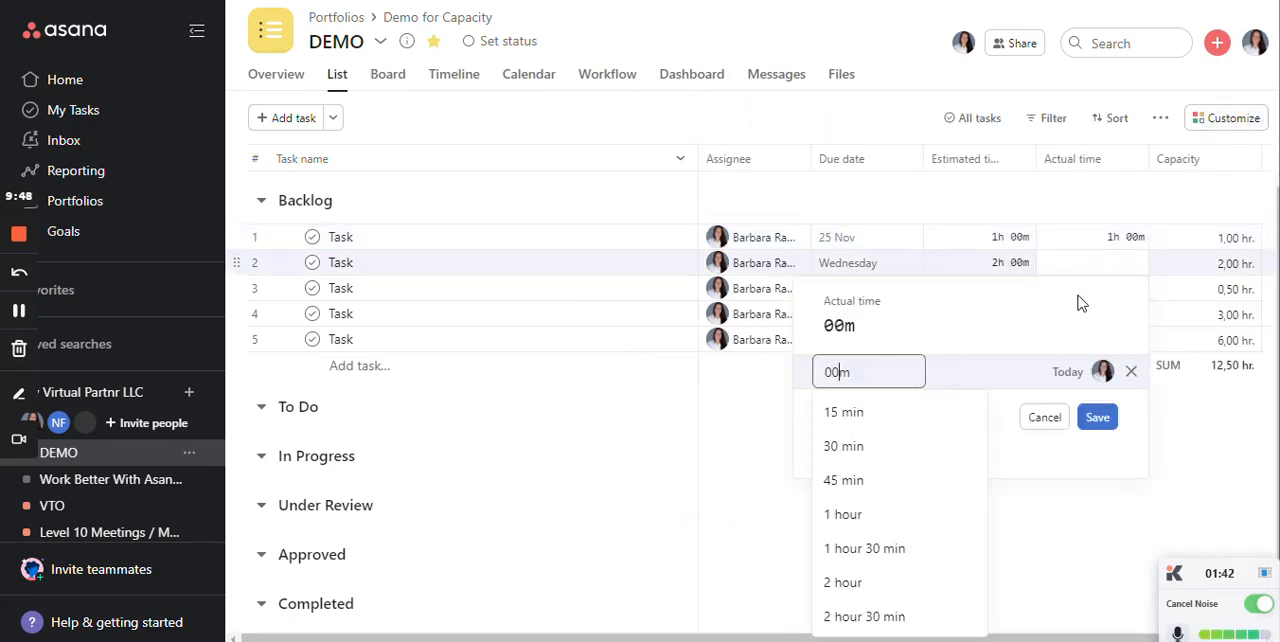
left_click(878, 481)
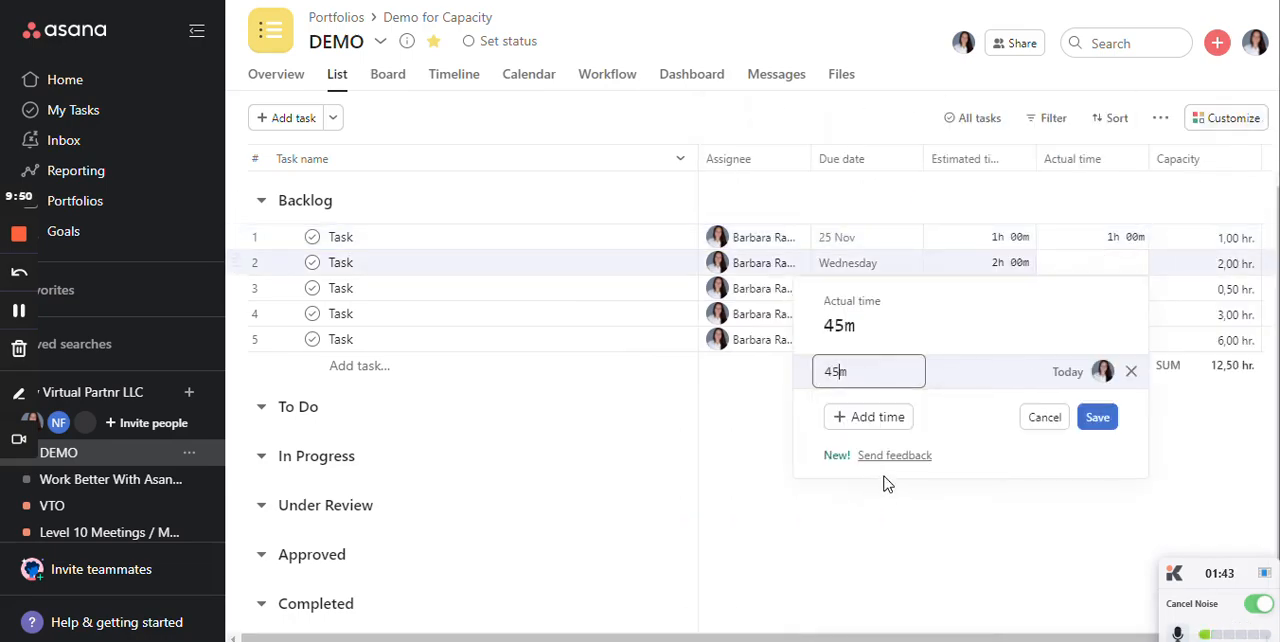
left_click(1105, 420)
left_click(1110, 299)
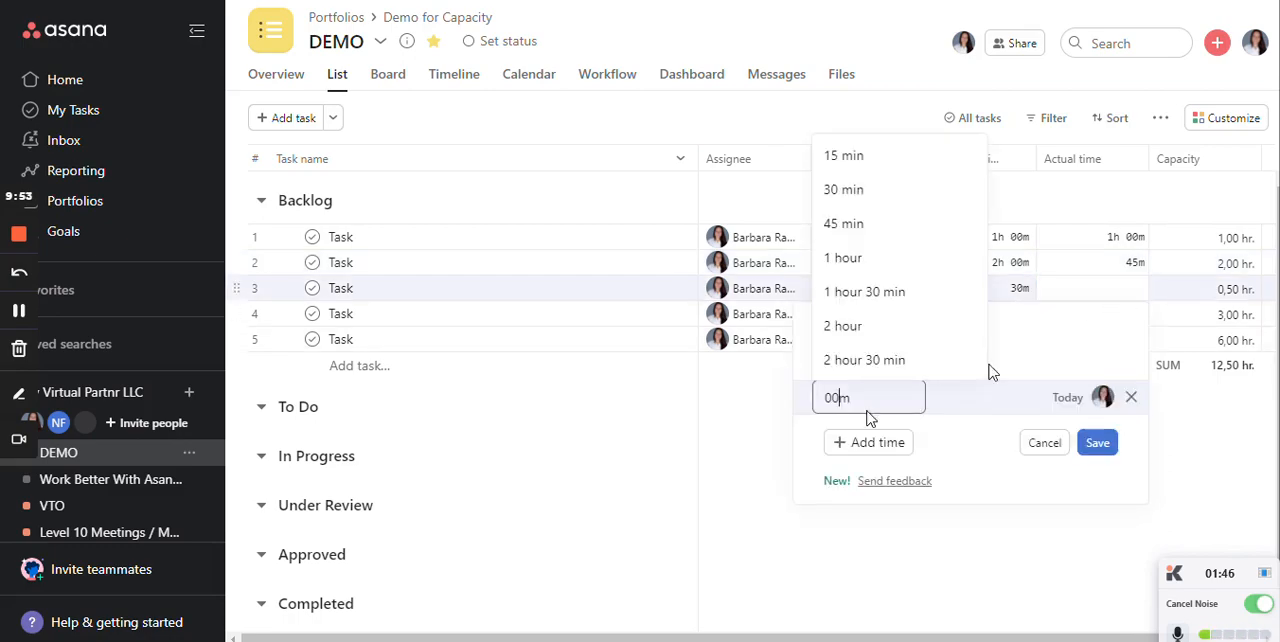
left_click(857, 262)
left_click(1106, 452)
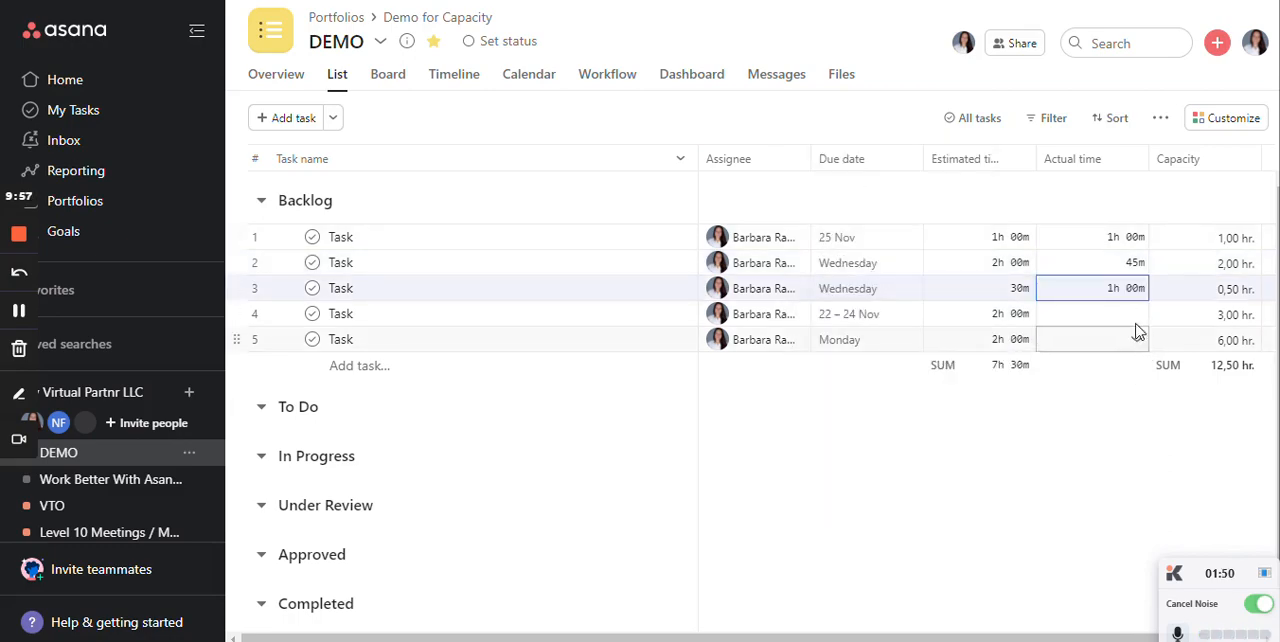
- Log actual time of 2 hours 30 minutes on the fourth Backlog task and 2 hours on the fifth, saving each entry
left_click(1134, 315)
left_click(897, 396)
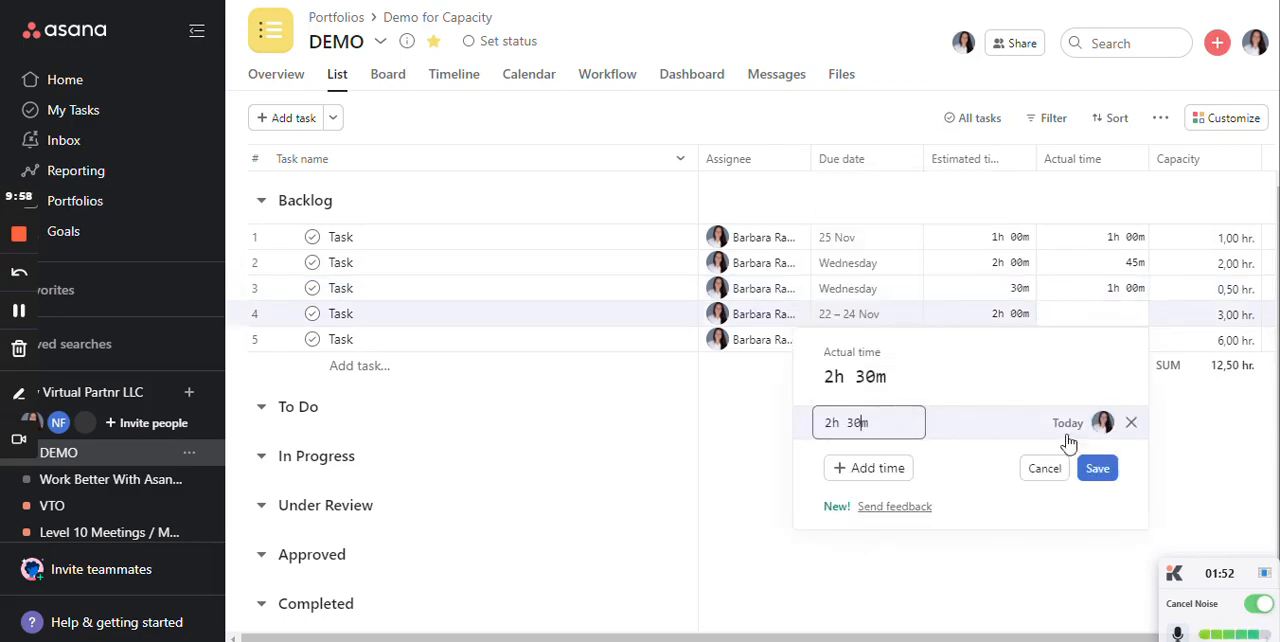
left_click(1097, 468)
left_click(1120, 352)
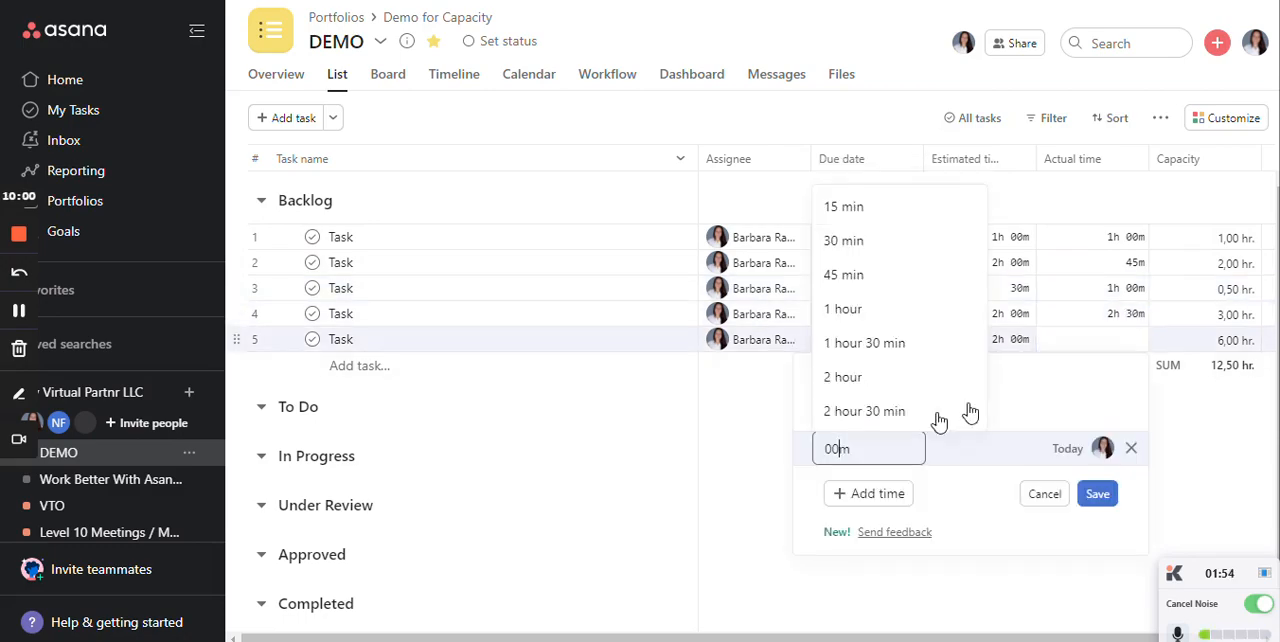
left_click(908, 374)
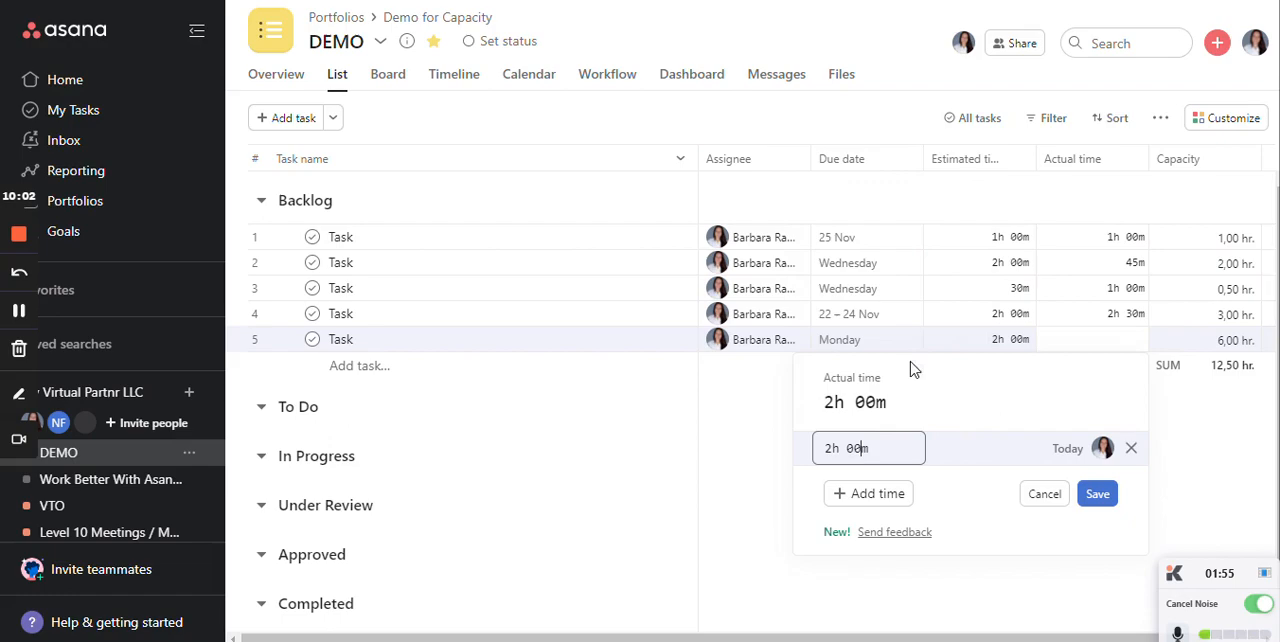
left_click(1100, 496)
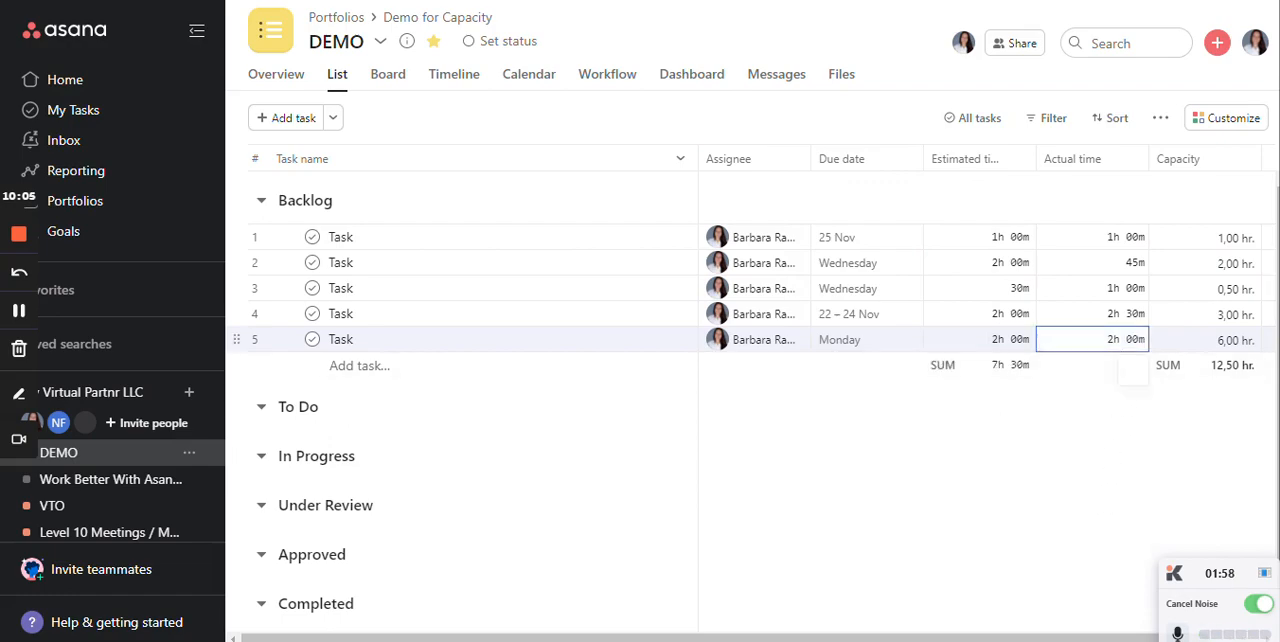
- Add another 2-hour actual time entry to the fifth Backlog task and save it
left_click(862, 497)
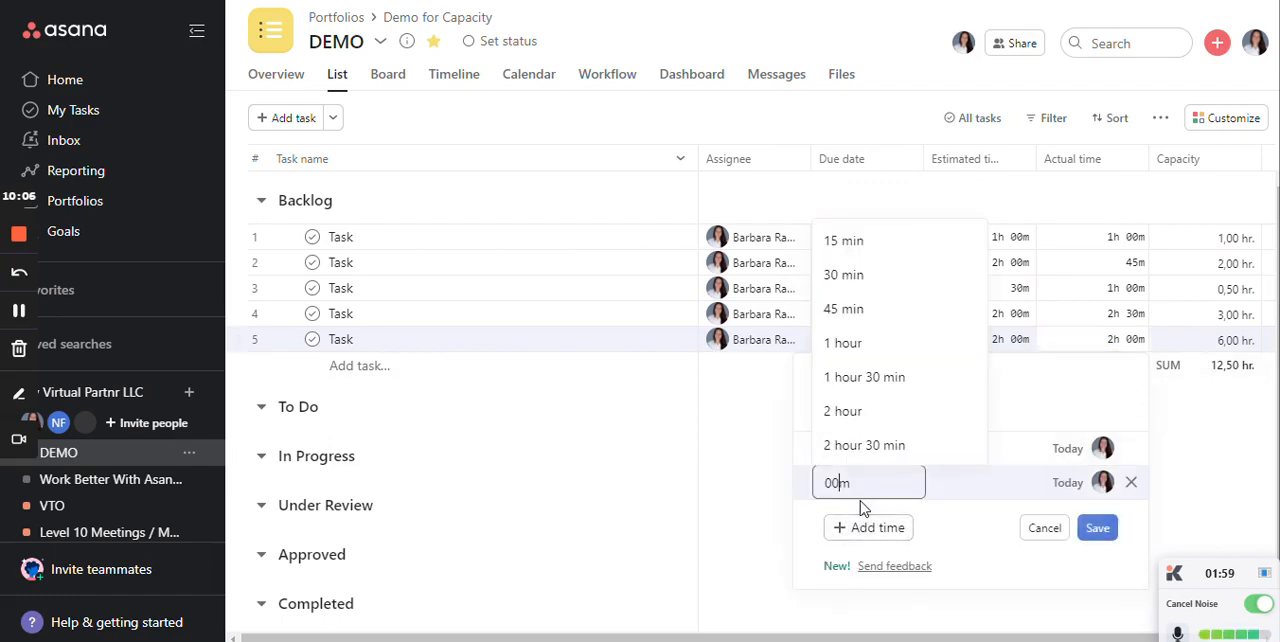
left_click(886, 412)
left_click(1097, 527)
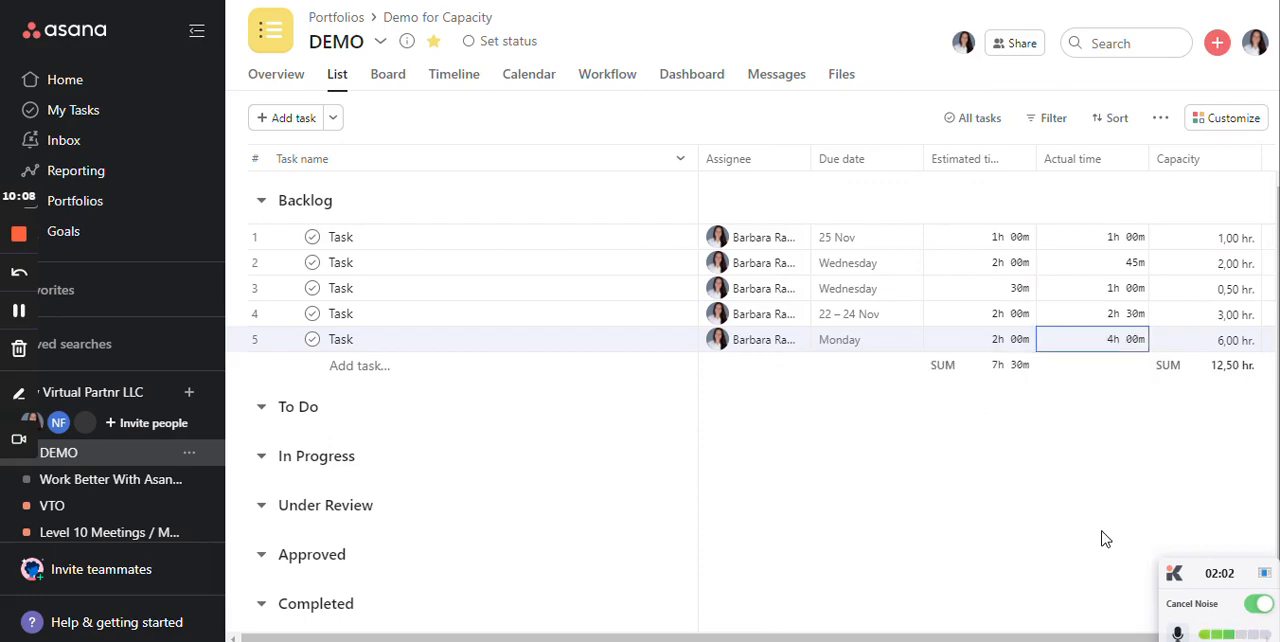
- Review the logged actual time entries of the fifth and first Backlog tasks without changing them
left_click(1115, 339)
key("Escape")
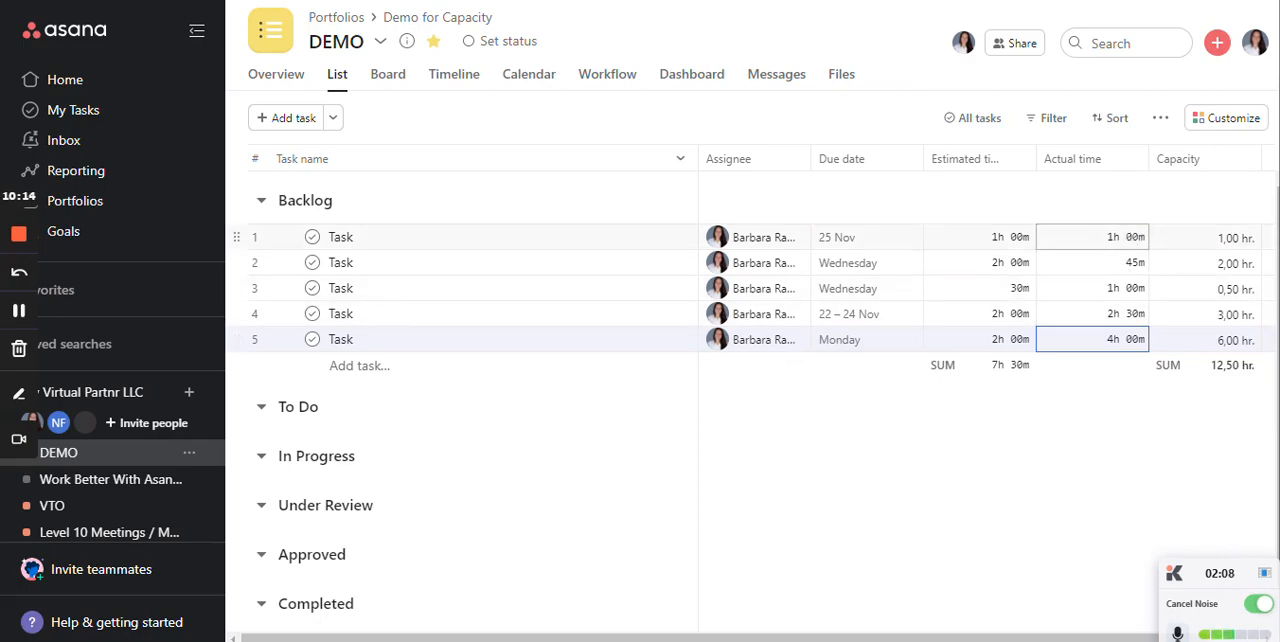
left_click(1100, 237)
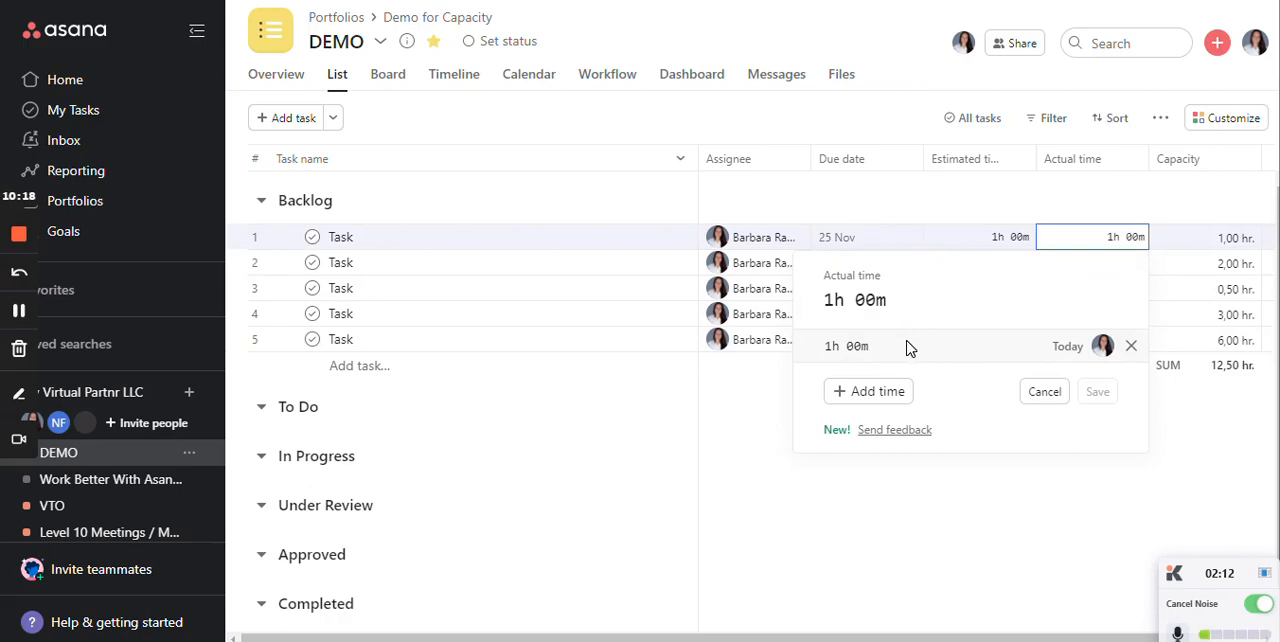
left_click(1078, 210)
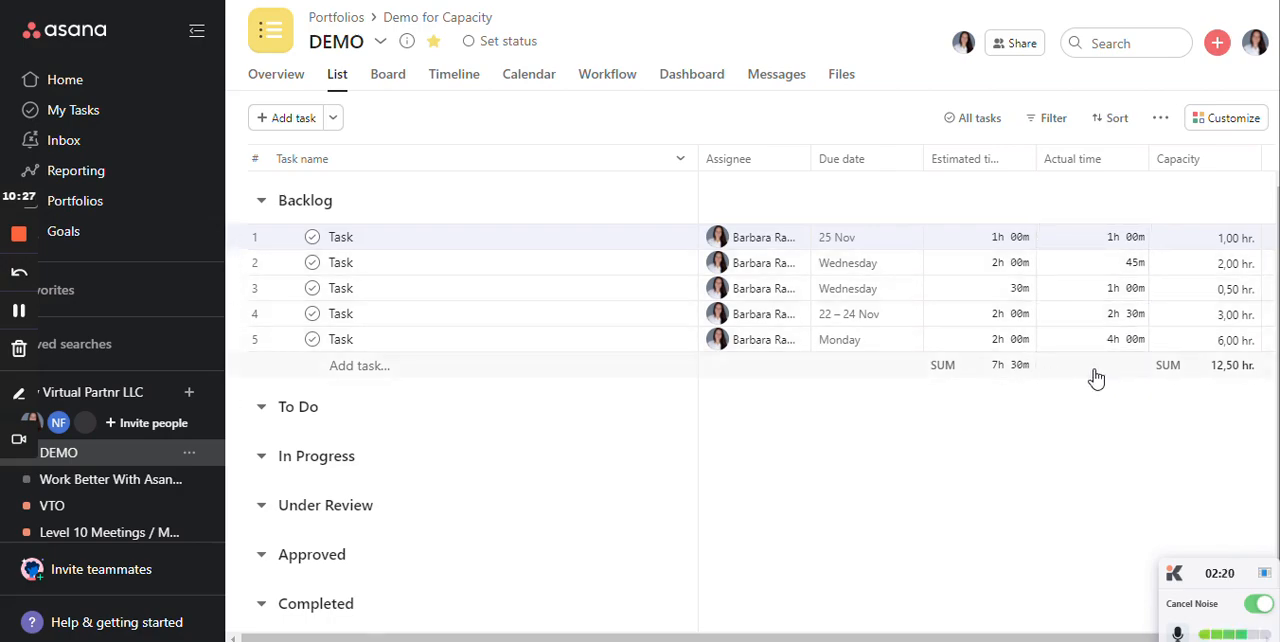
- Remove the Sum of Capacity chart from the project's dashboard
left_click(692, 90)
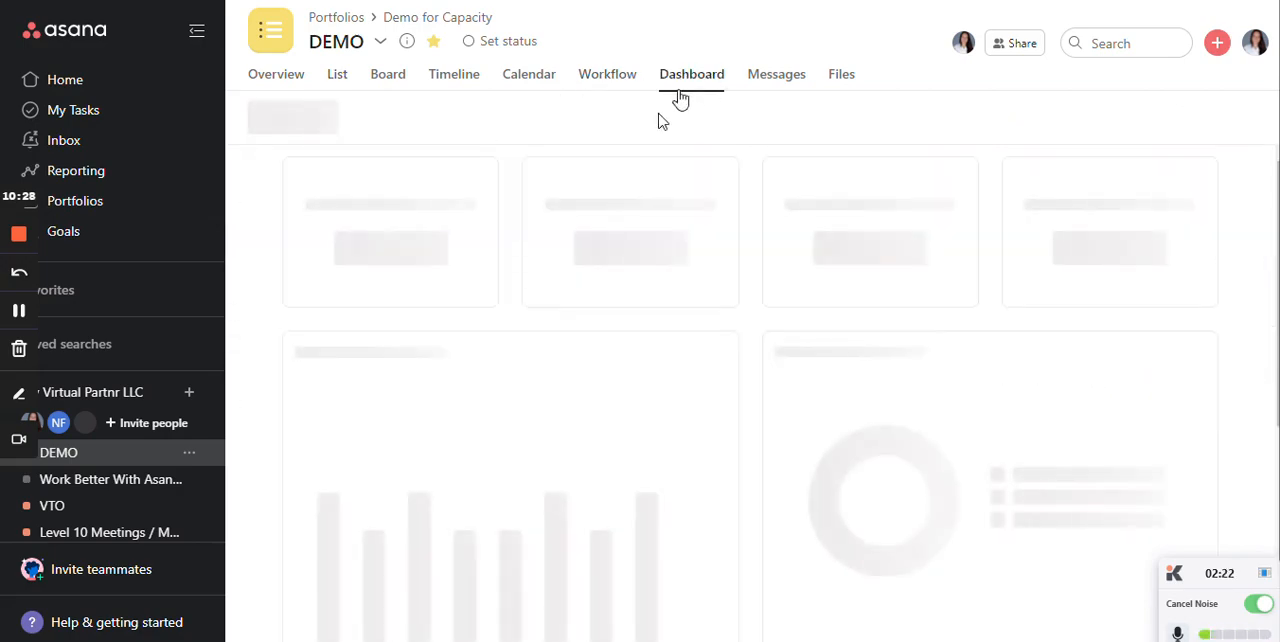
scroll(549, 423, "down", 5)
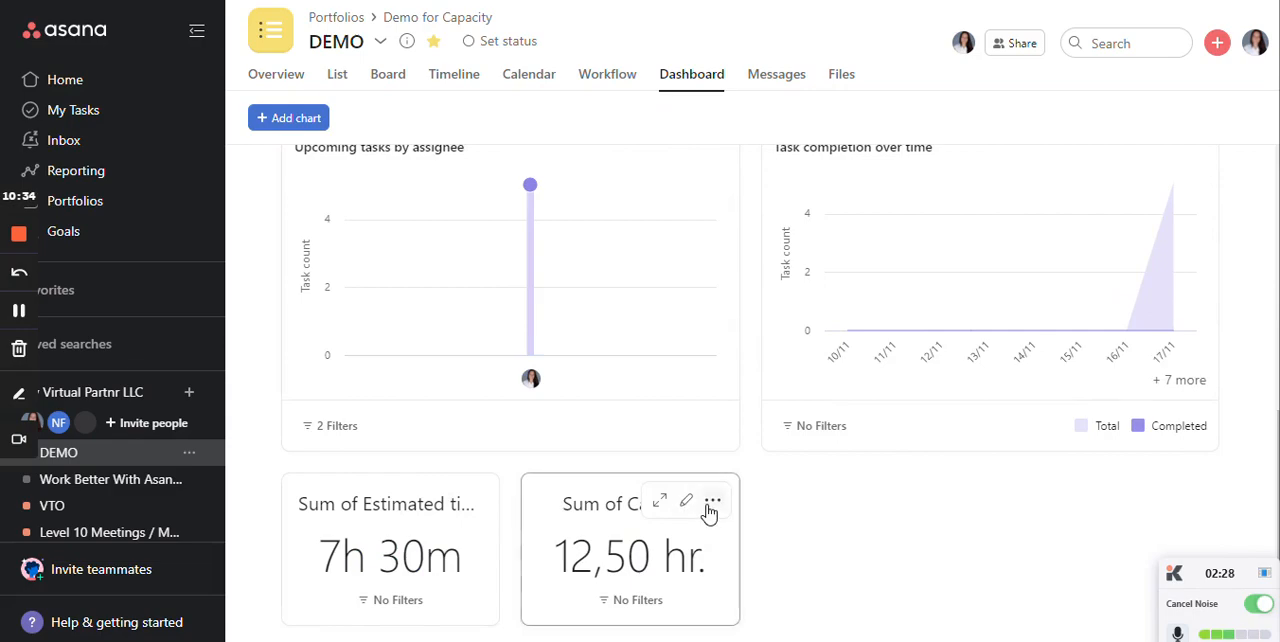
left_click(711, 502)
left_click(730, 583)
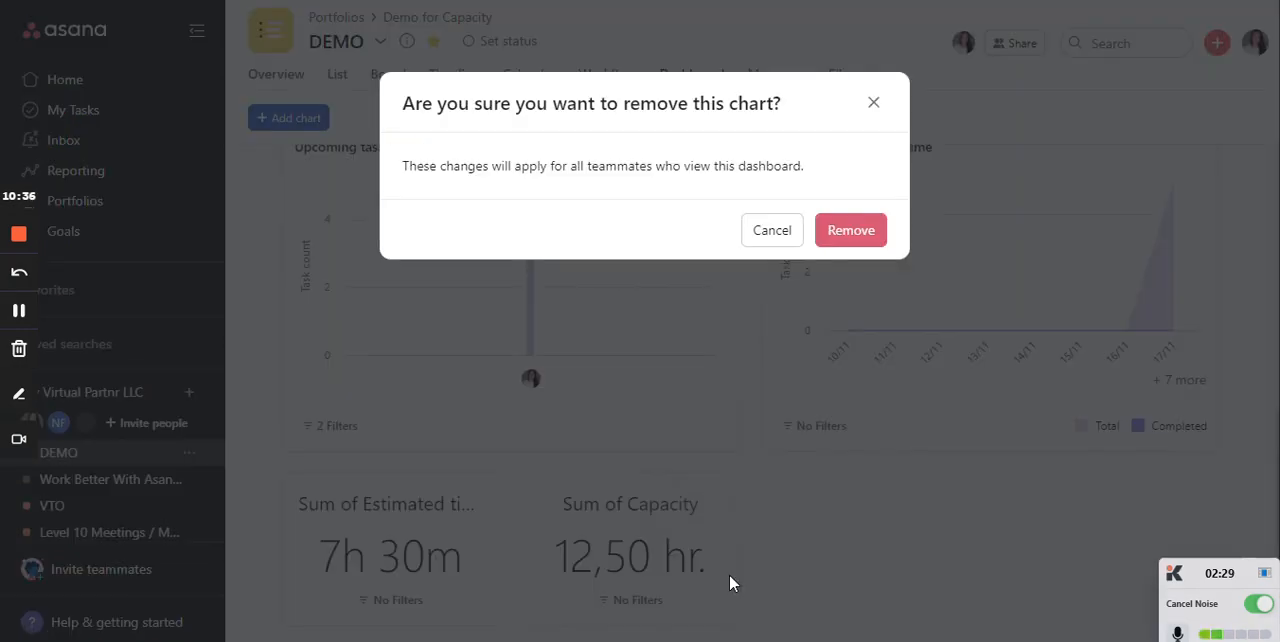
left_click(862, 240)
- Remove the Capacity field from the DEMO project's task list
left_click(345, 77)
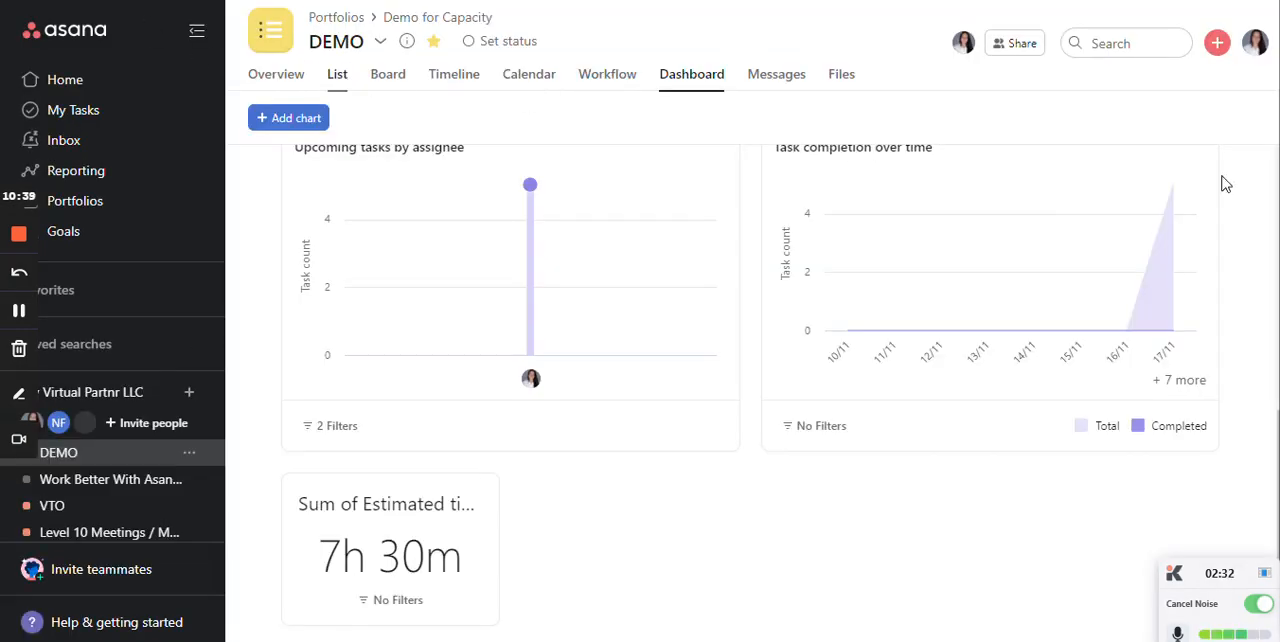
left_click(1244, 160)
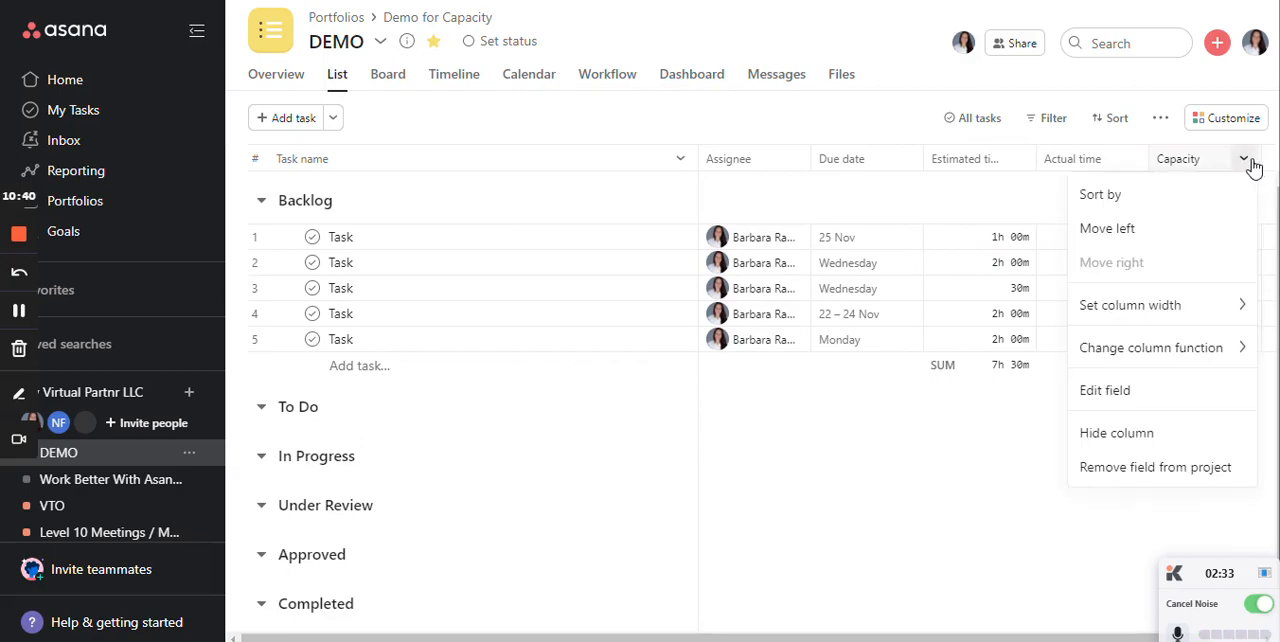
left_click(1197, 470)
left_click(857, 251)
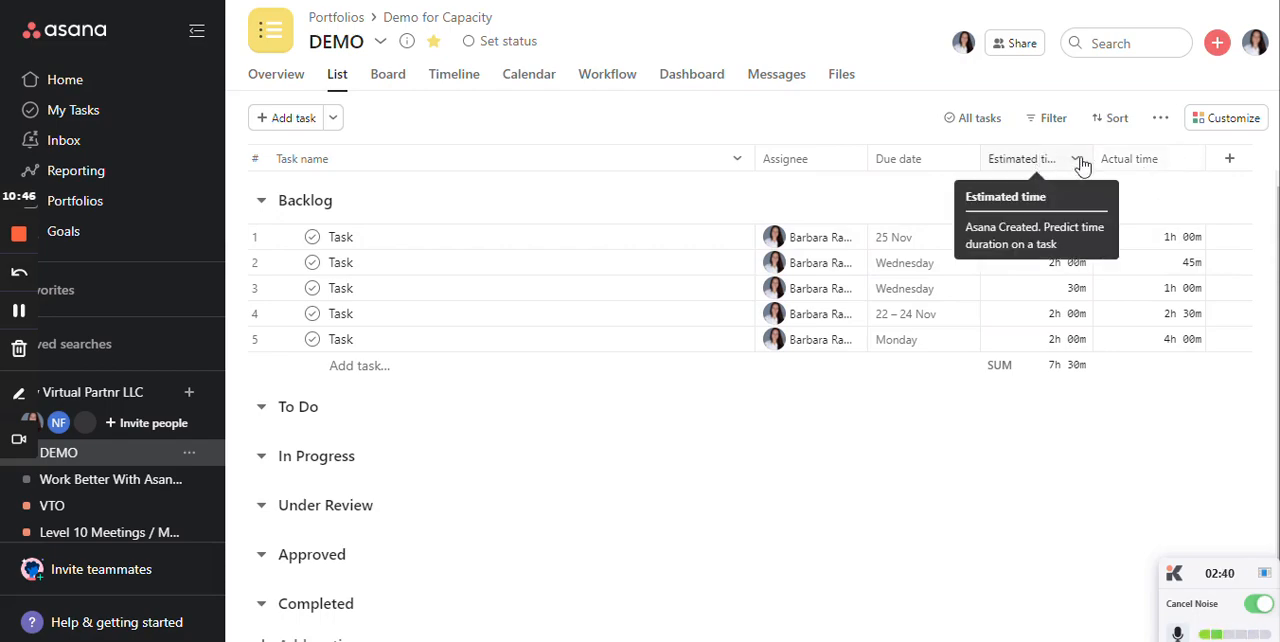
- Check the Sum of Estimated time chart on the dashboard and return to the task list
left_click(690, 78)
scroll(750, 400, "down", 3)
scroll(380, 465, "down", 3)
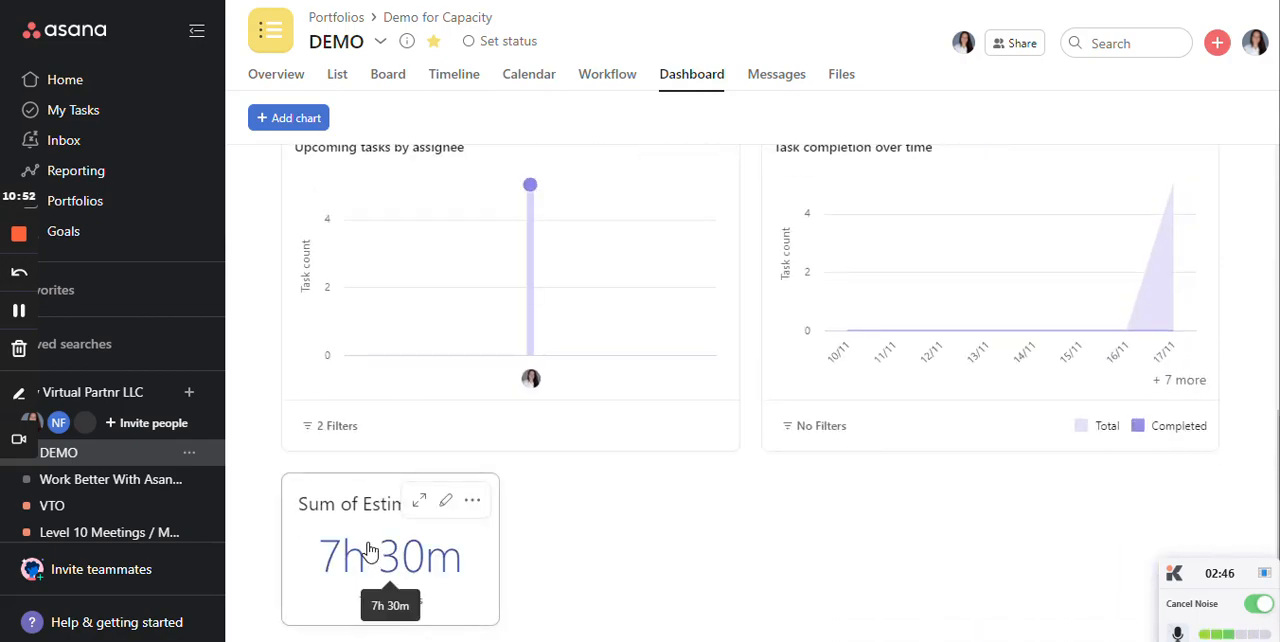
left_click(337, 76)
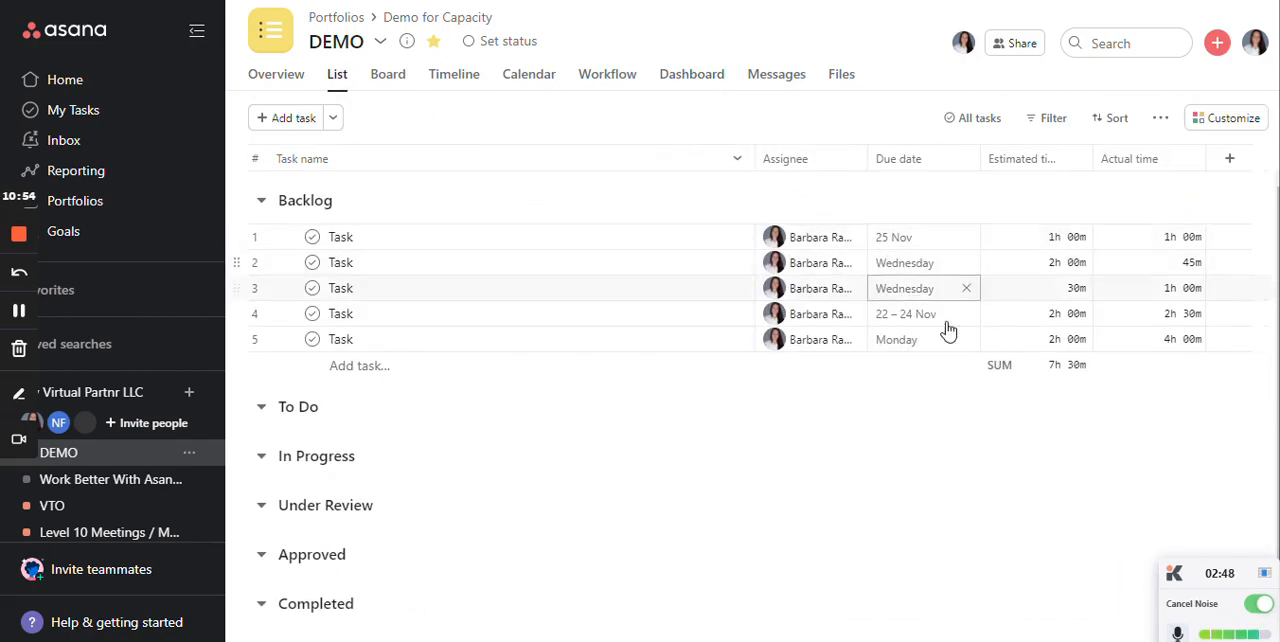
- Add a Number chart to the dashboard showing the sum of the Actual Time entries
left_click(695, 82)
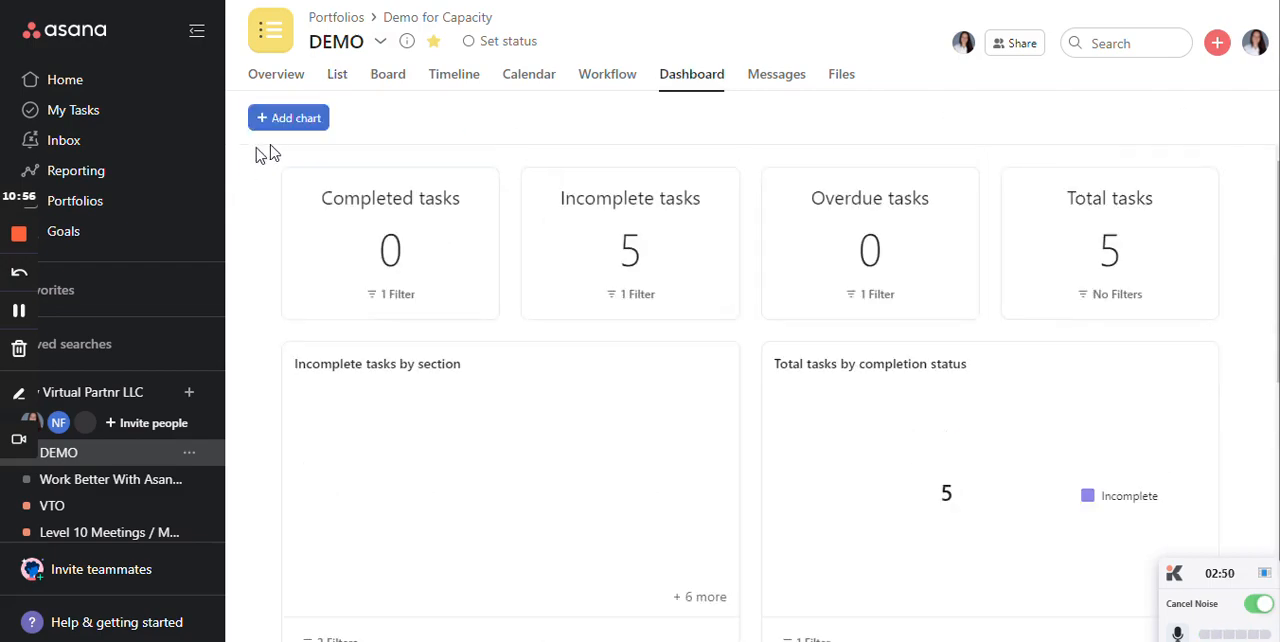
left_click(294, 122)
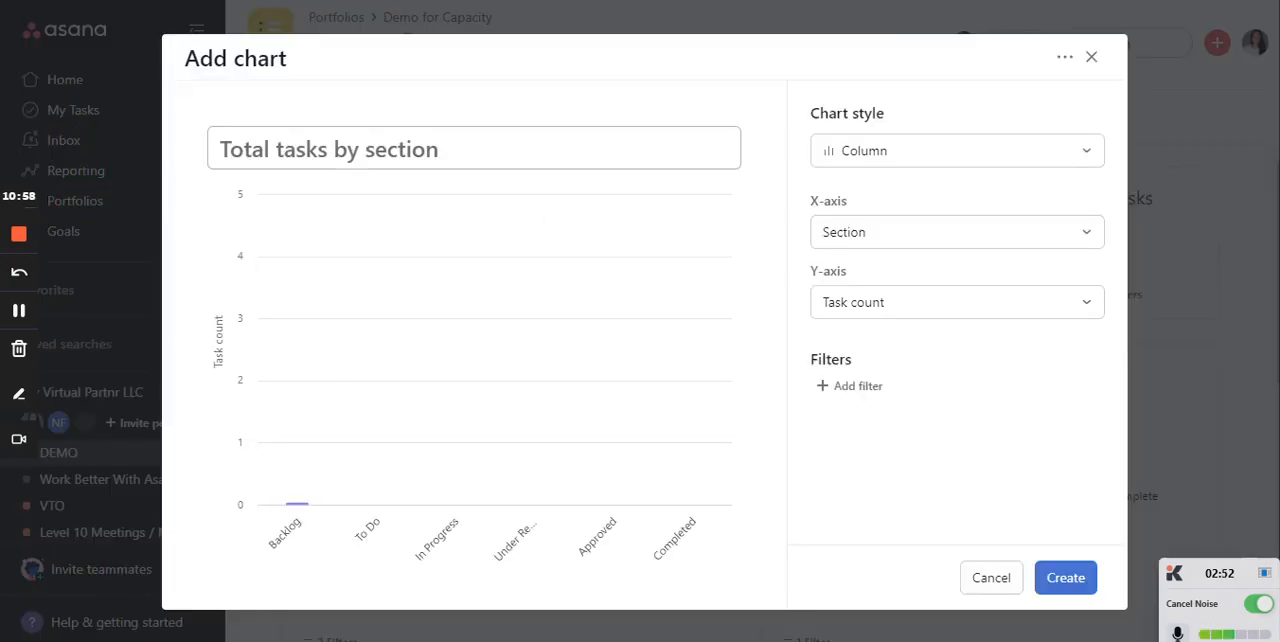
left_click(877, 301)
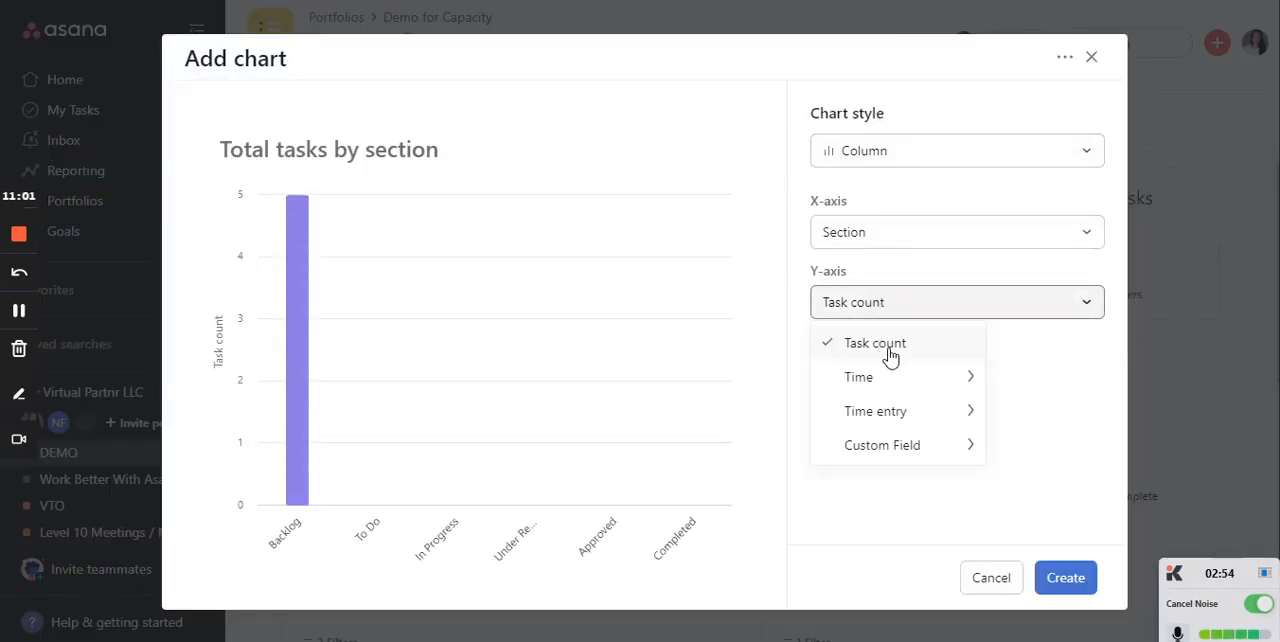
mouse_move(912, 371)
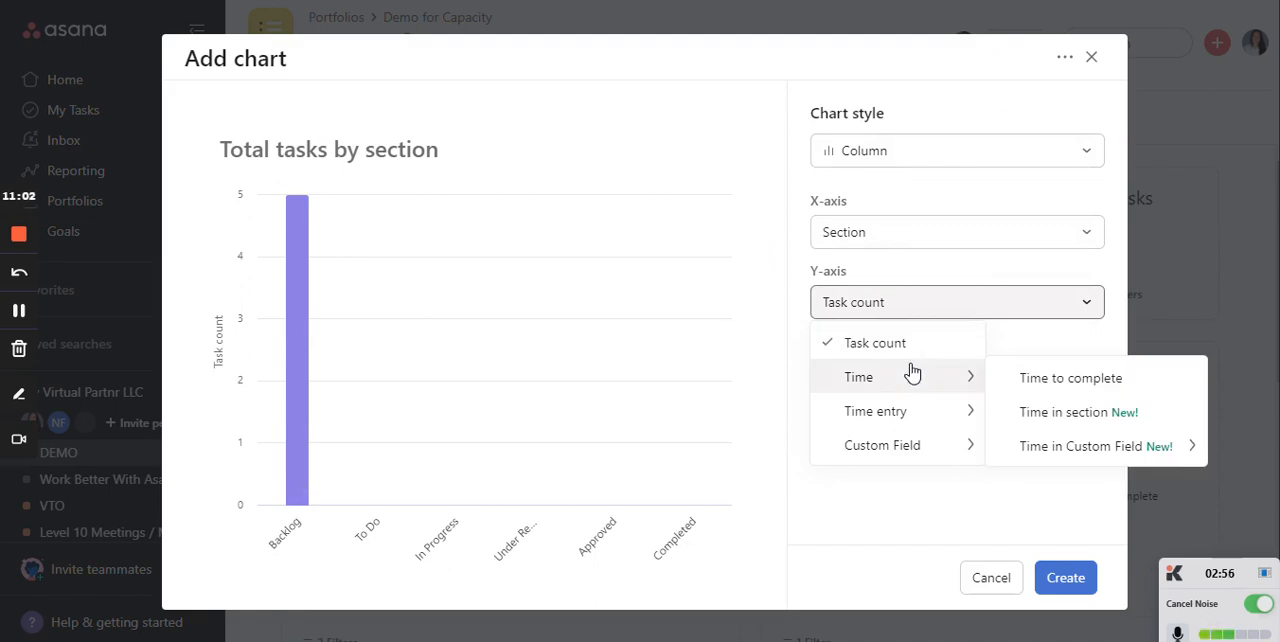
mouse_move(926, 412)
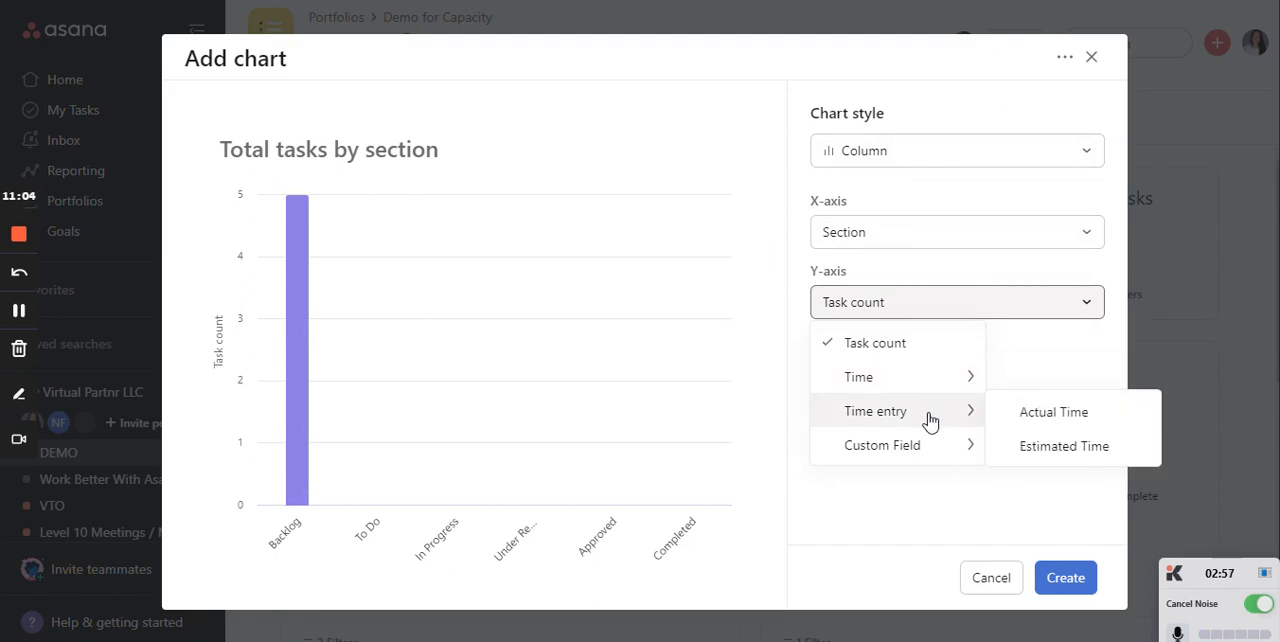
left_click(1050, 416)
left_click(970, 150)
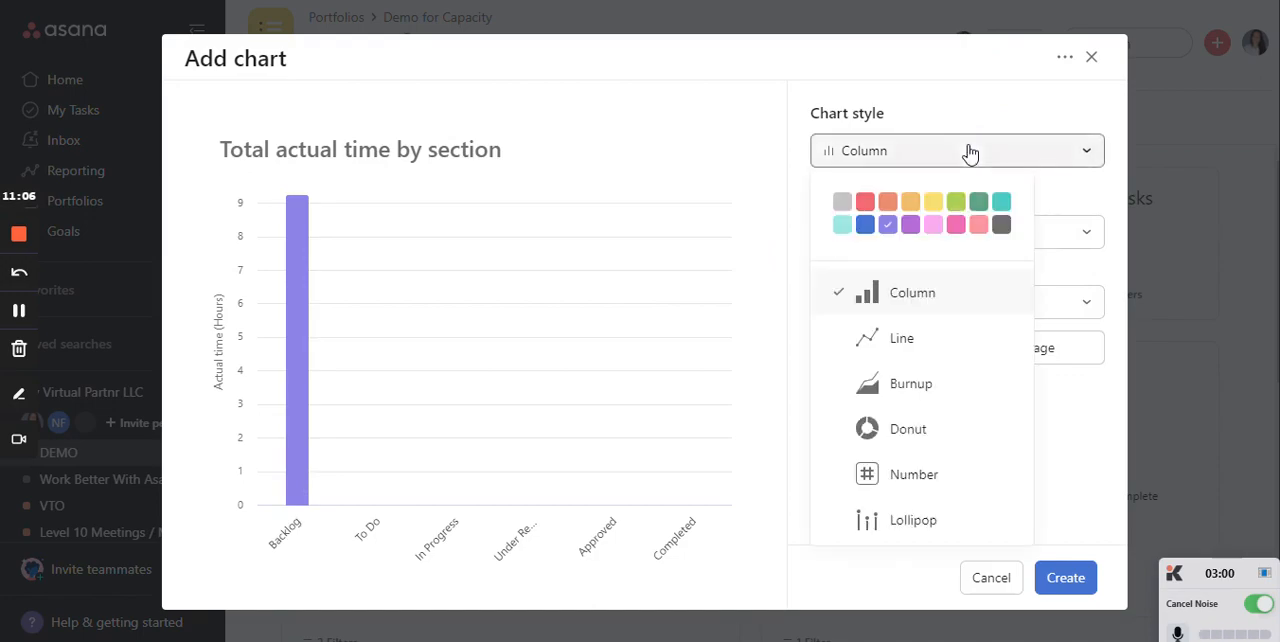
left_click(928, 476)
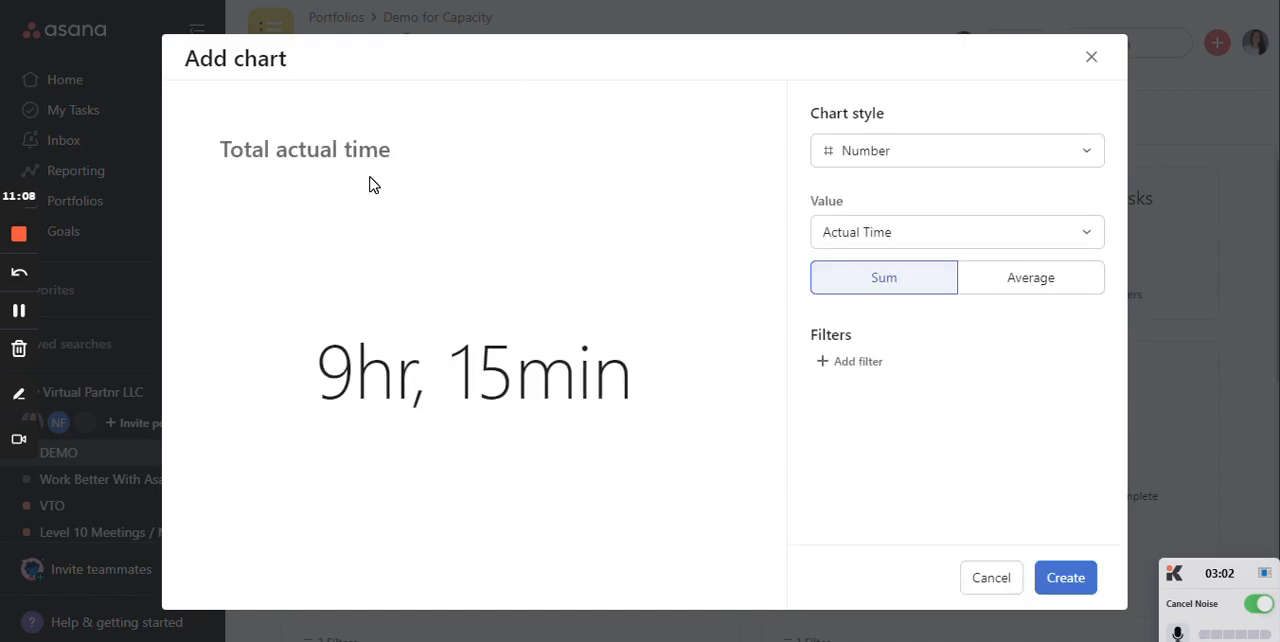
left_click(1062, 588)
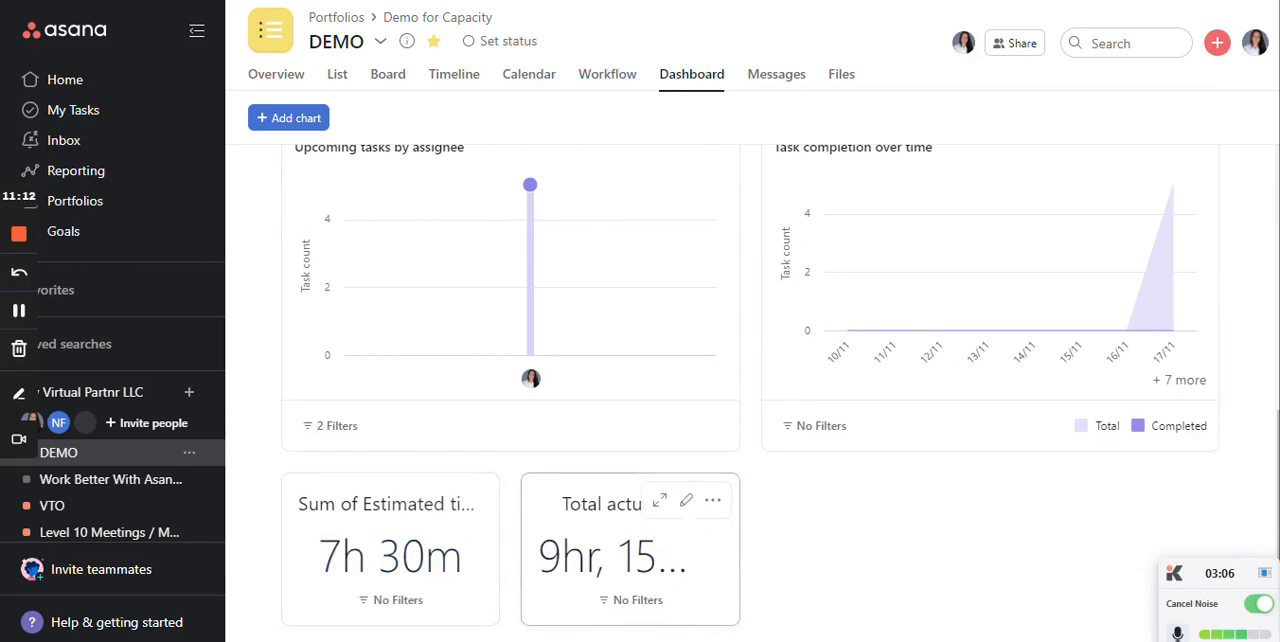
- Look through the chart styles available for the Total actual time chart and close its editor without saving
left_click(687, 503)
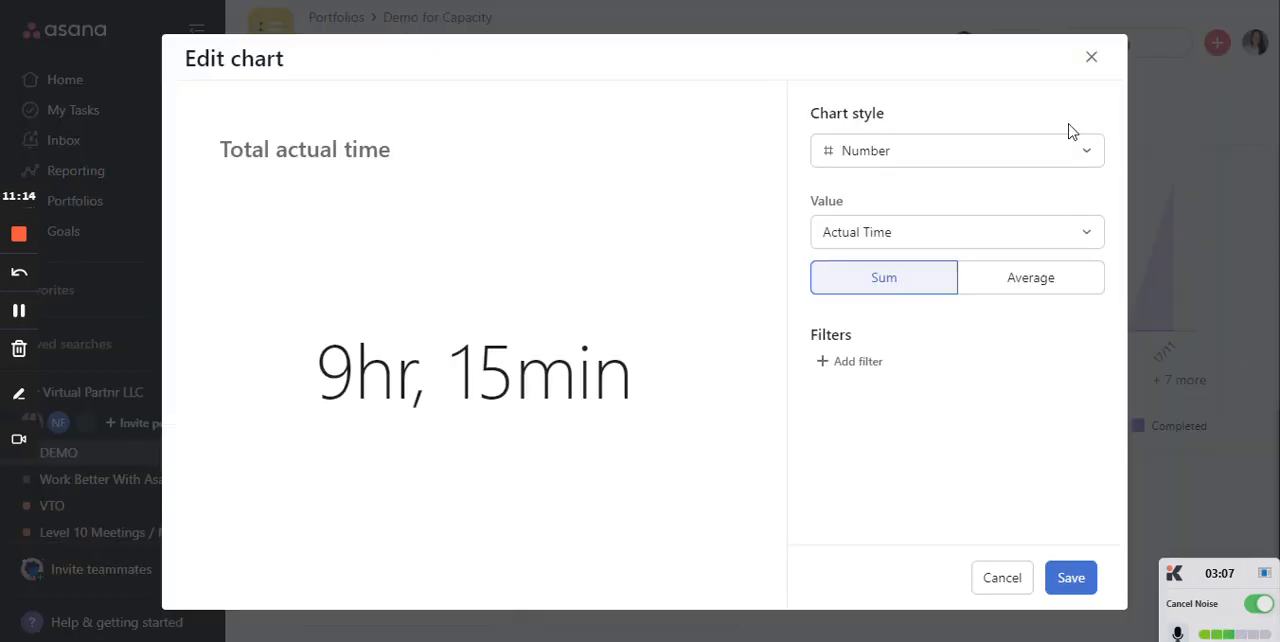
left_click(1010, 151)
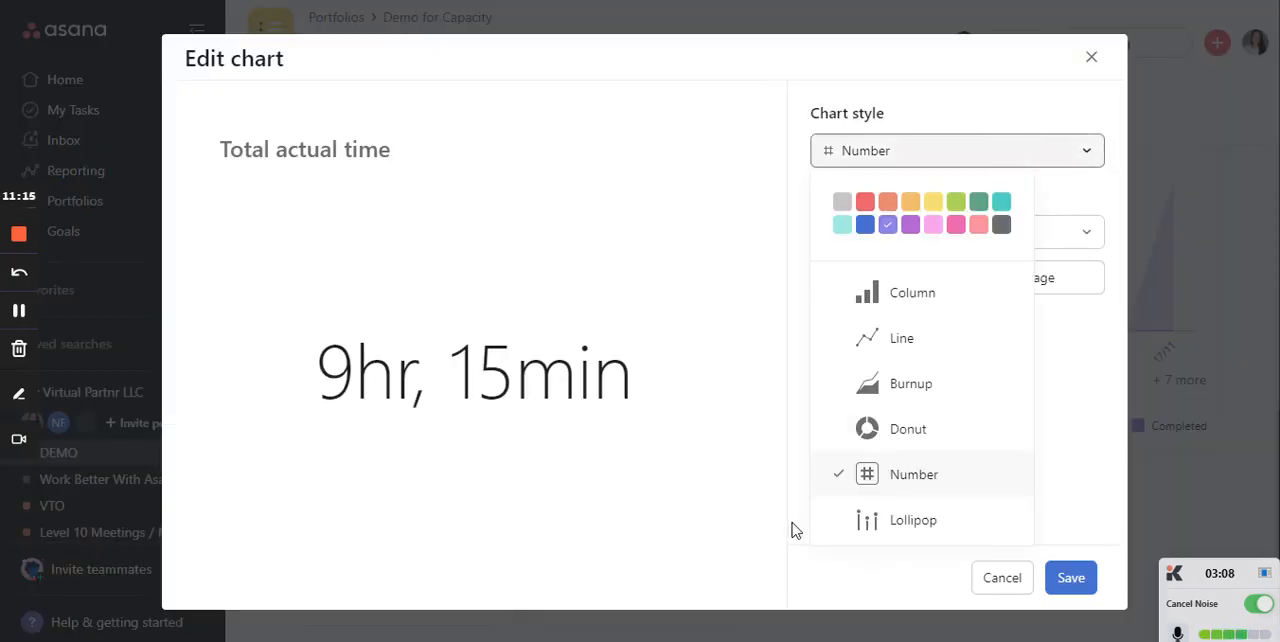
left_click(1090, 60)
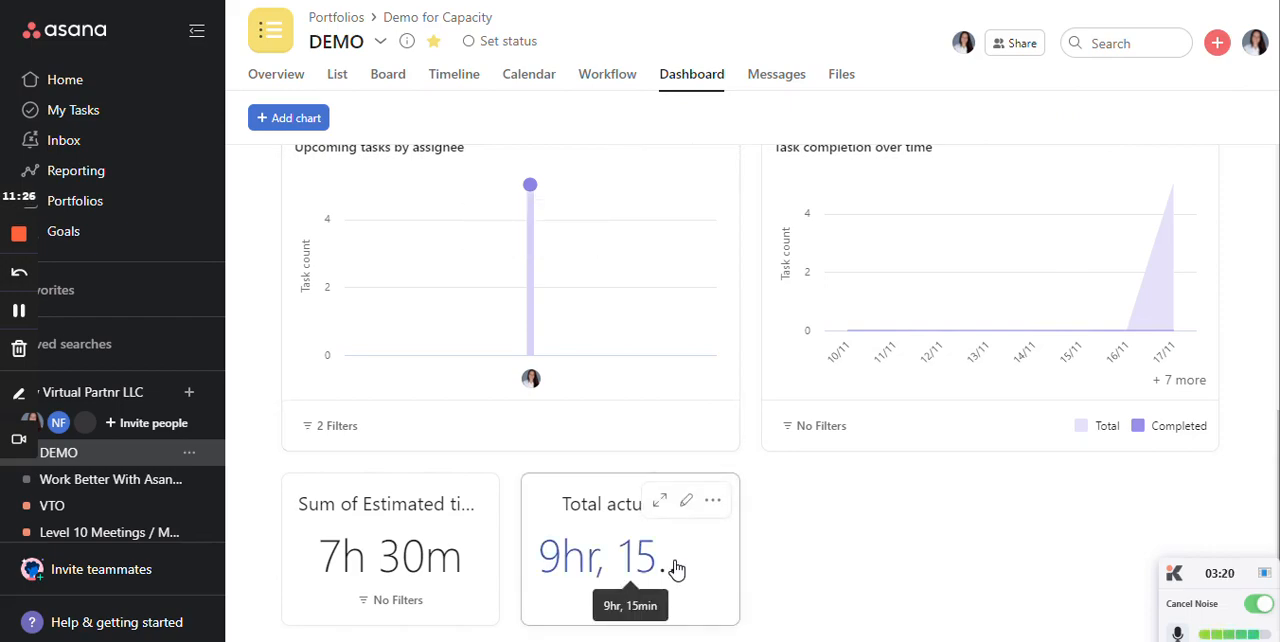
- Clear the leftover Capacity value in the first Backlog task's details and close the details
left_click(345, 88)
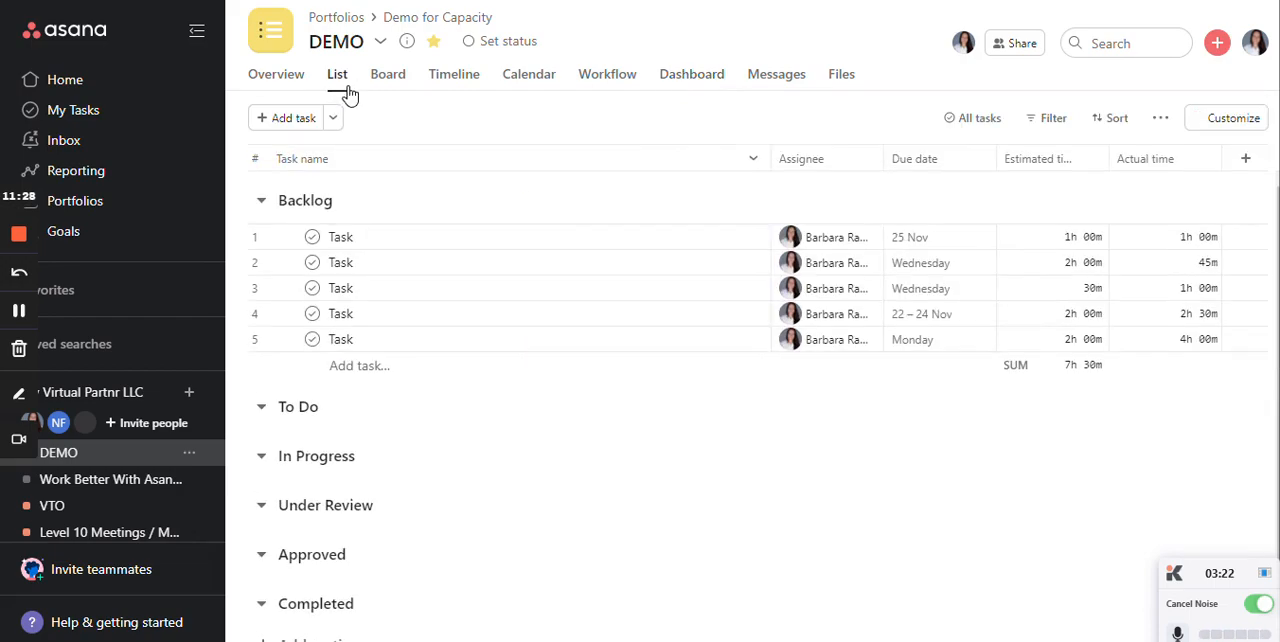
left_click(714, 237)
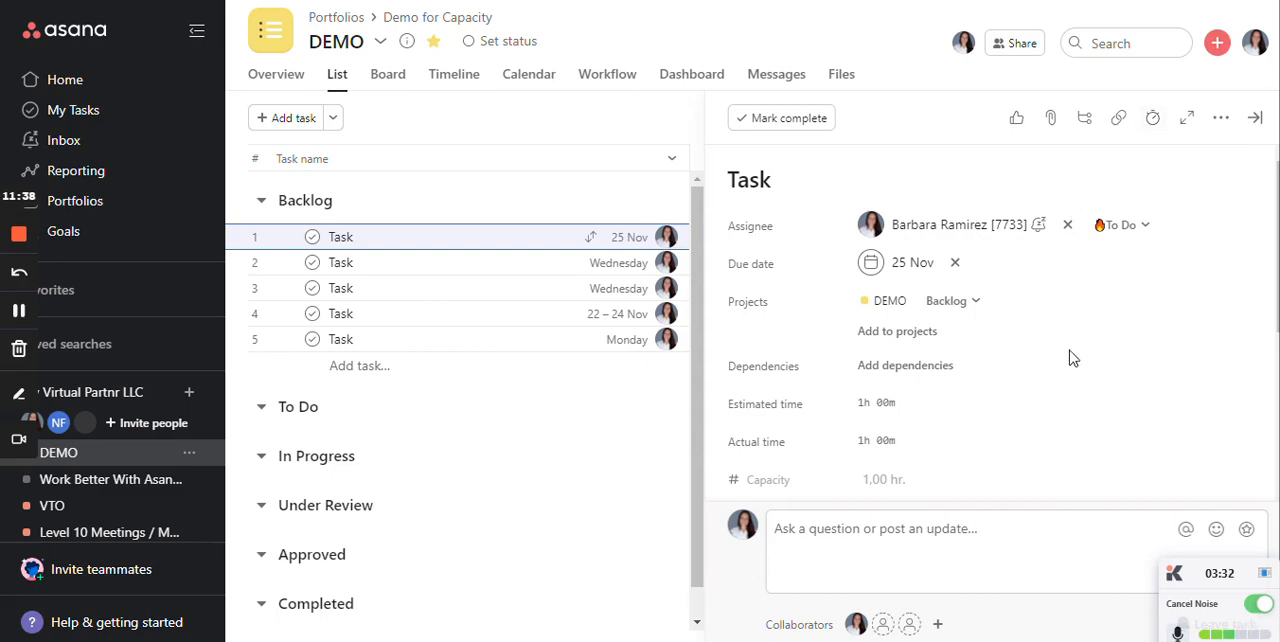
left_click(926, 481)
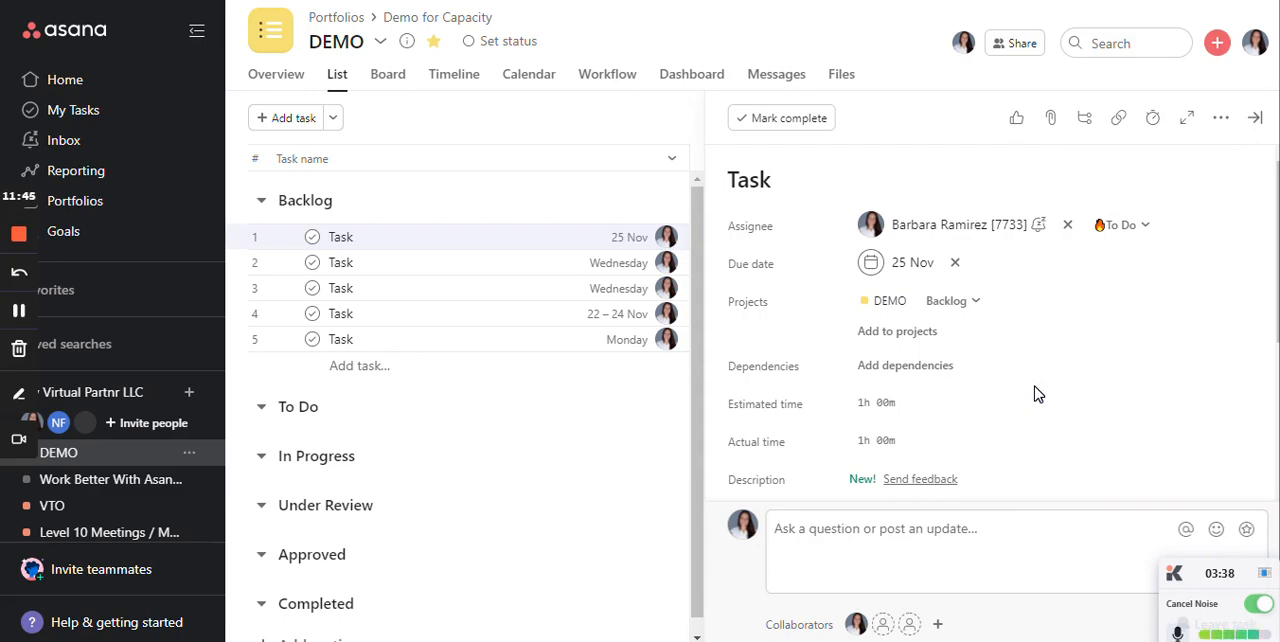
scroll(1075, 368, "down", 2)
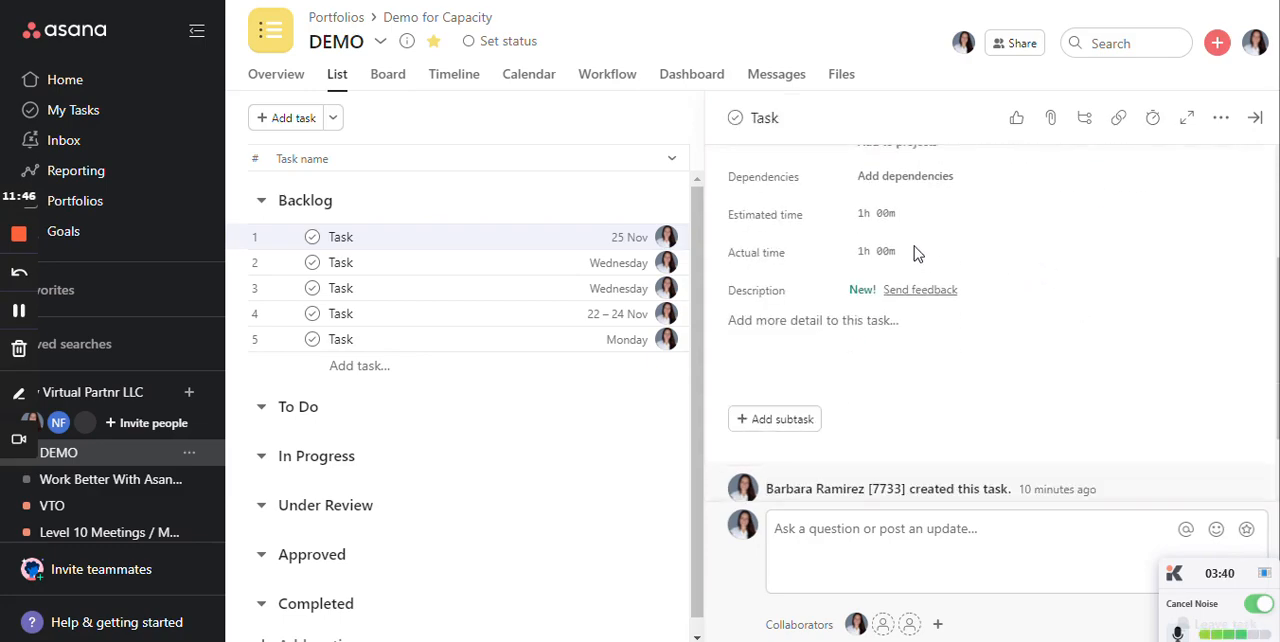
left_click(1255, 118)
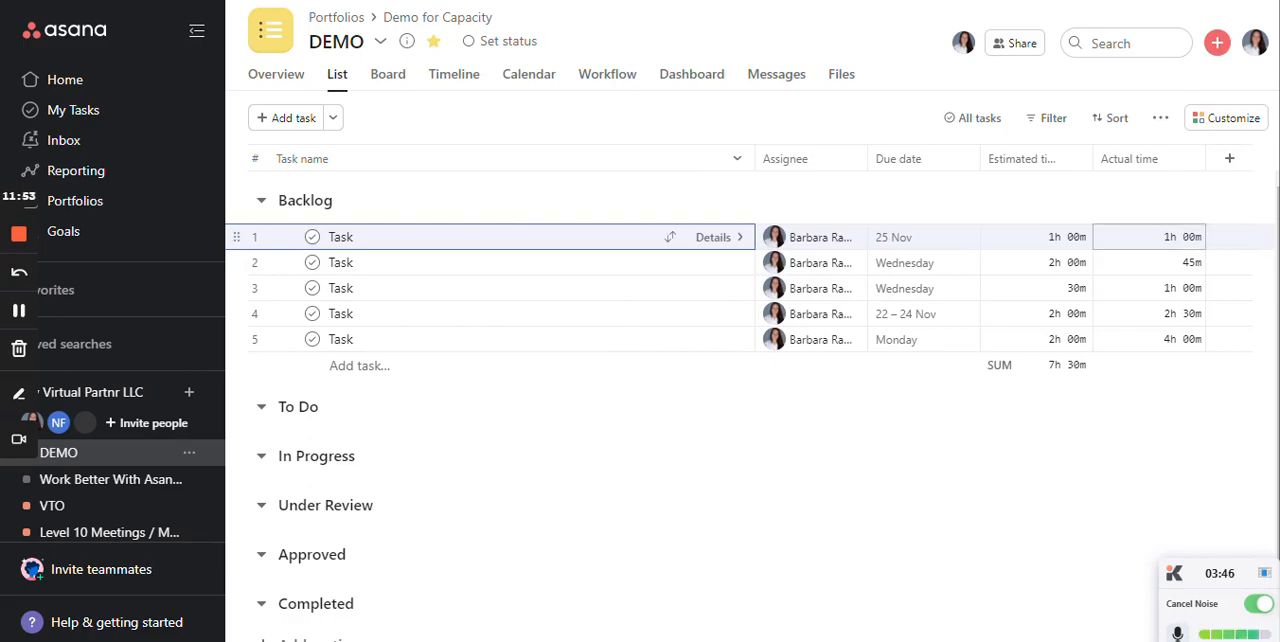
- Inspect the first Backlog task's actual time entry and its option for adding time, leaving the entry unchanged
left_click(1149, 237)
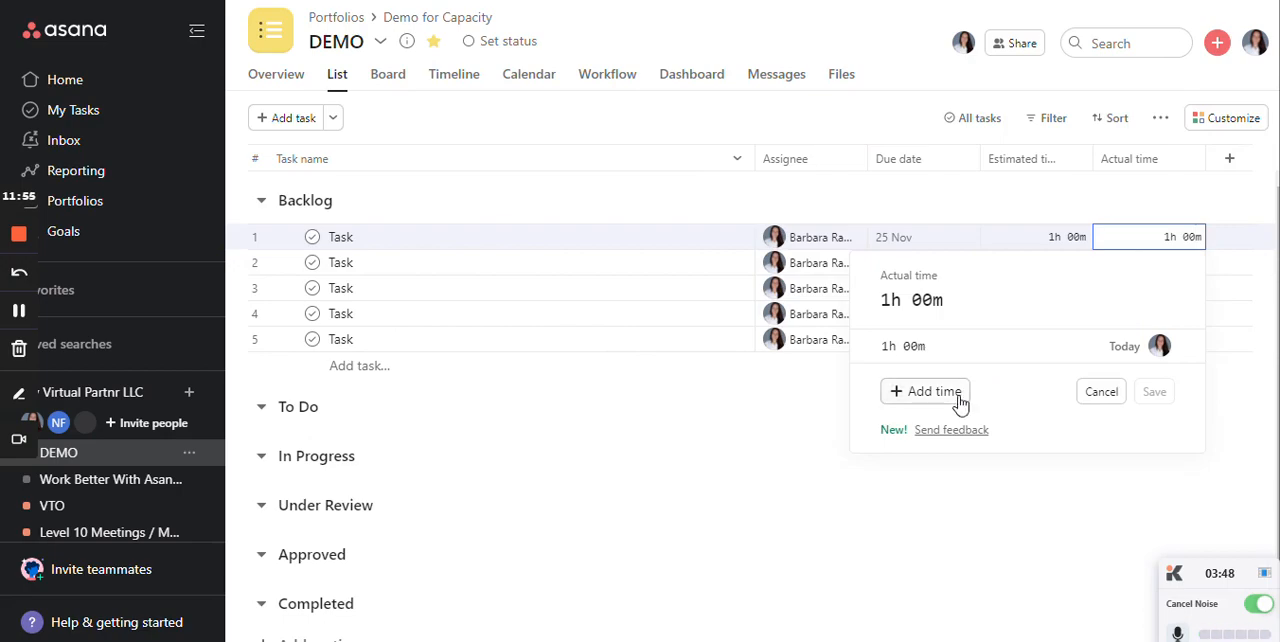
left_click(724, 468)
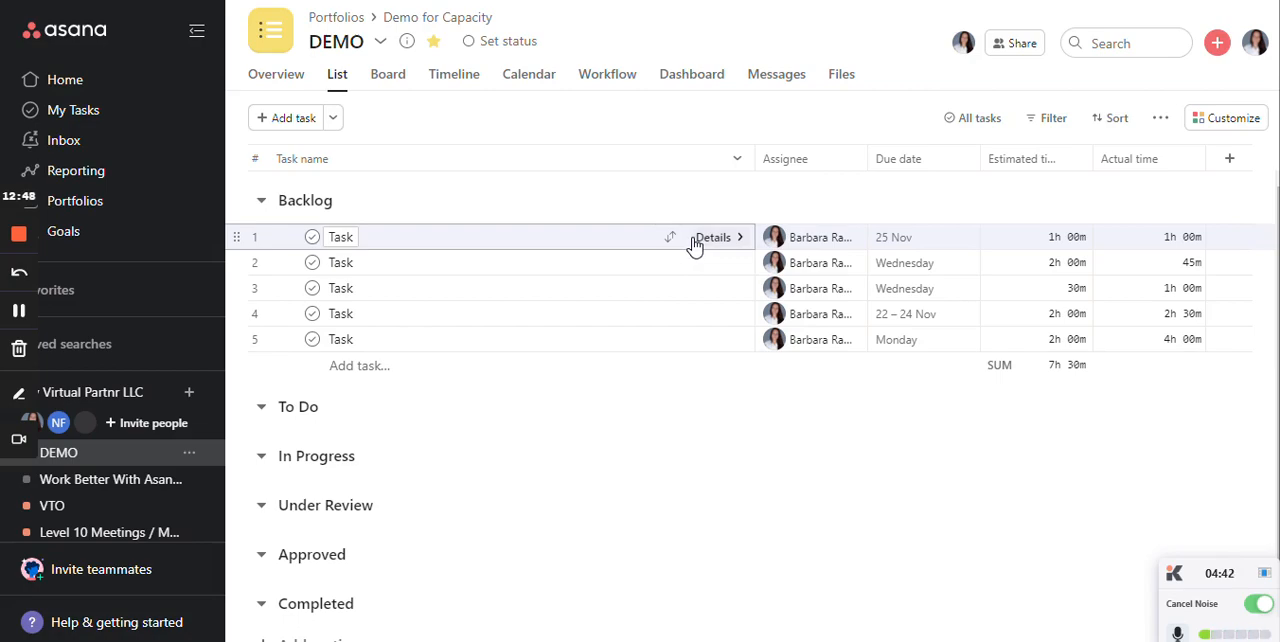
left_click(1157, 249)
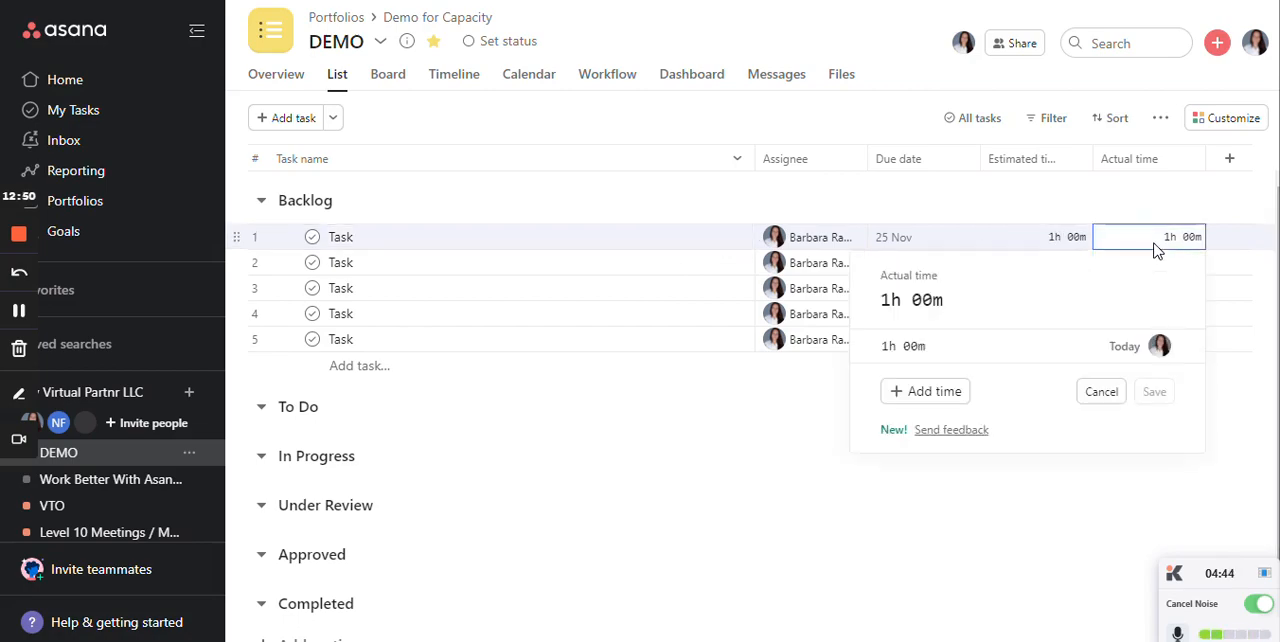
left_click(1226, 390)
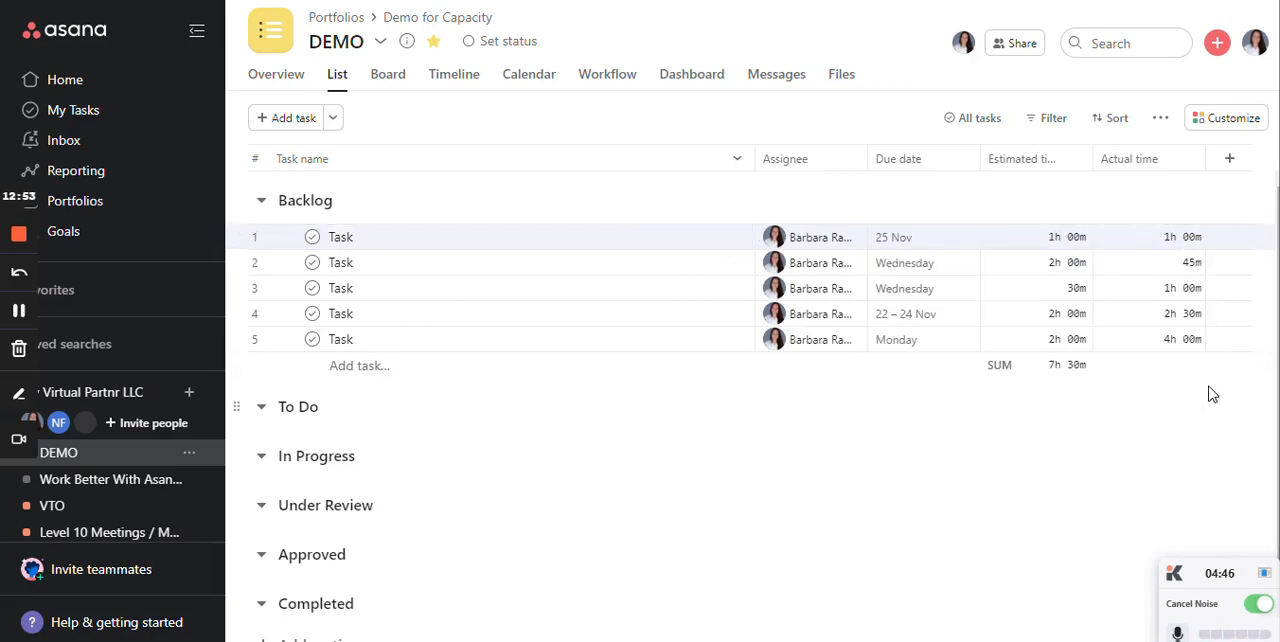